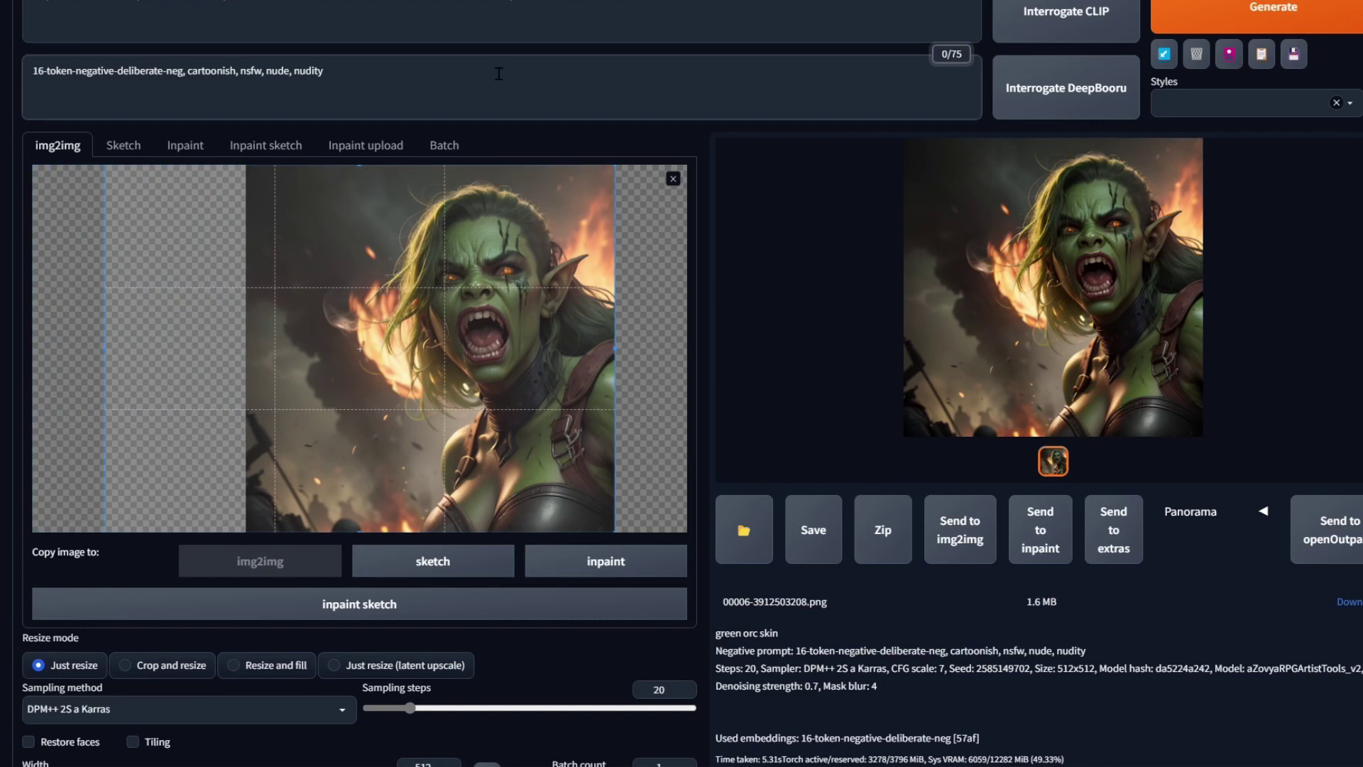
# Match the output size to the padded image, 708 by 512, and set the denoising strength to 0
pyautogui.scroll(-5, 686, 421)
pyautogui.click(487, 471)
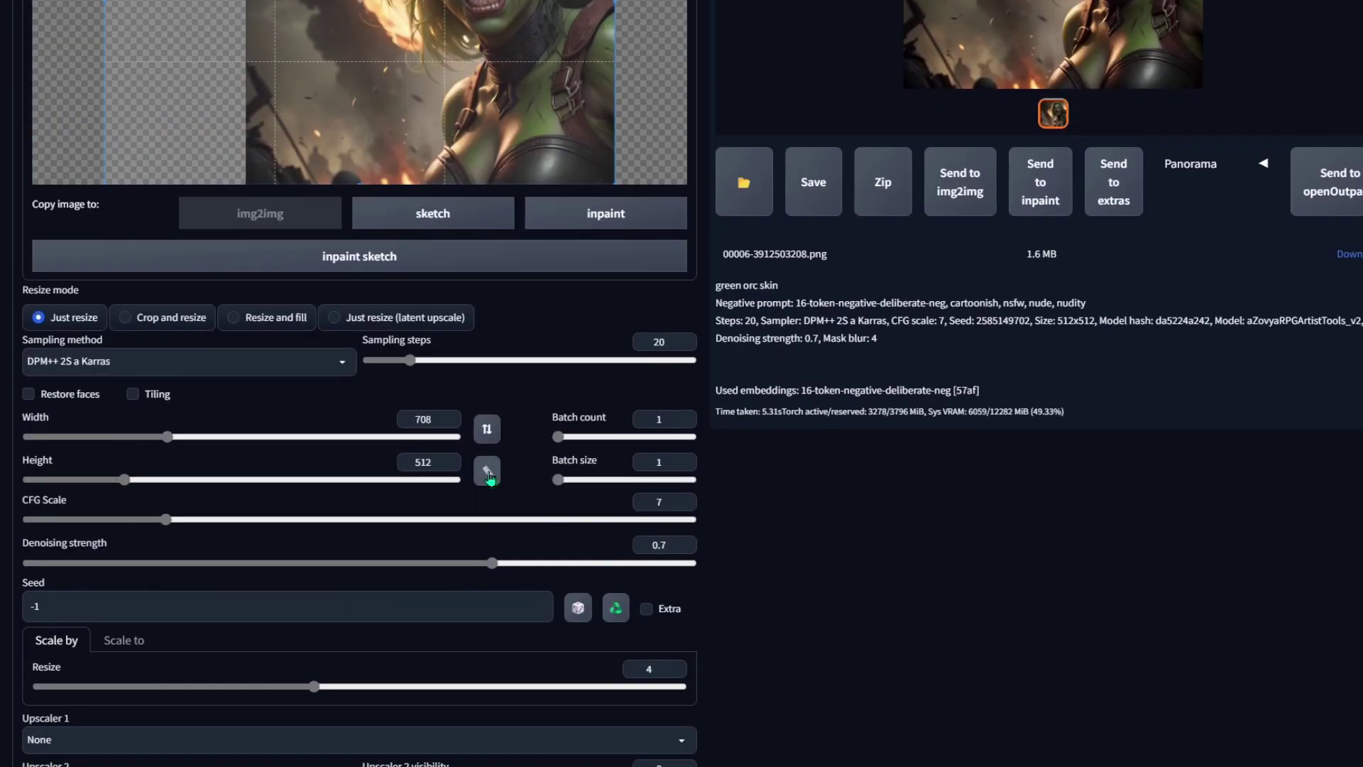
pyautogui.moveTo(492, 563); pyautogui.dragTo(240, 564)
pyautogui.press('Home')
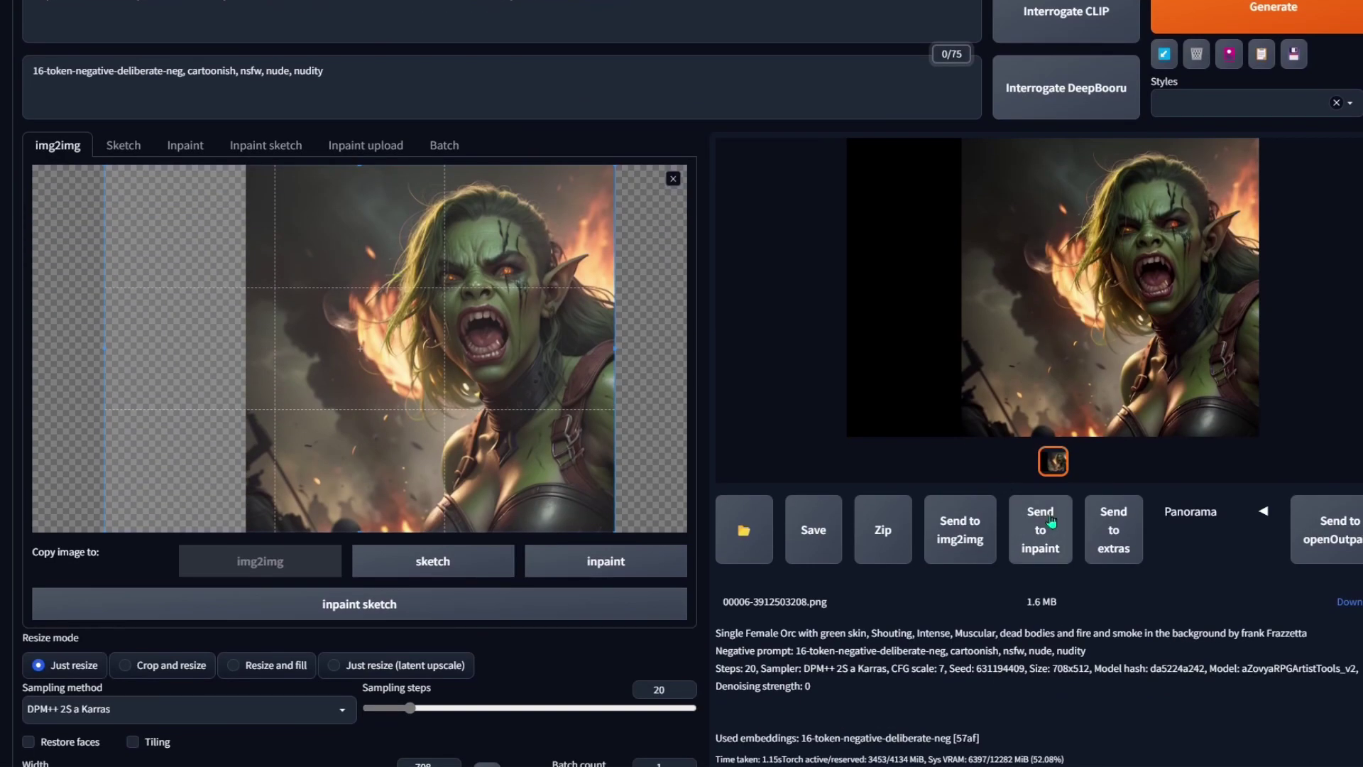
# Send the generated padded image to inpainting and begin masking its black strip
pyautogui.click(1052, 522)
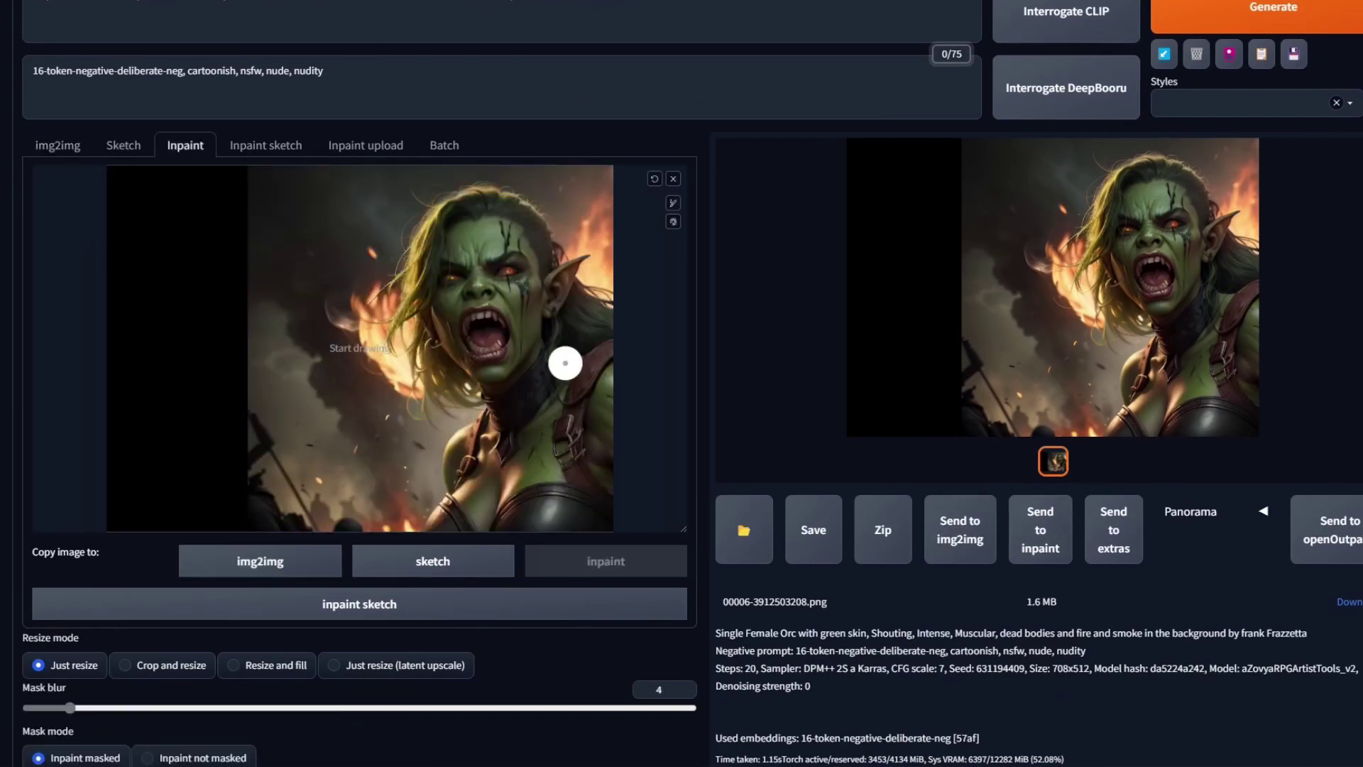
pyautogui.moveTo(241, 235); pyautogui.dragTo(123, 226)
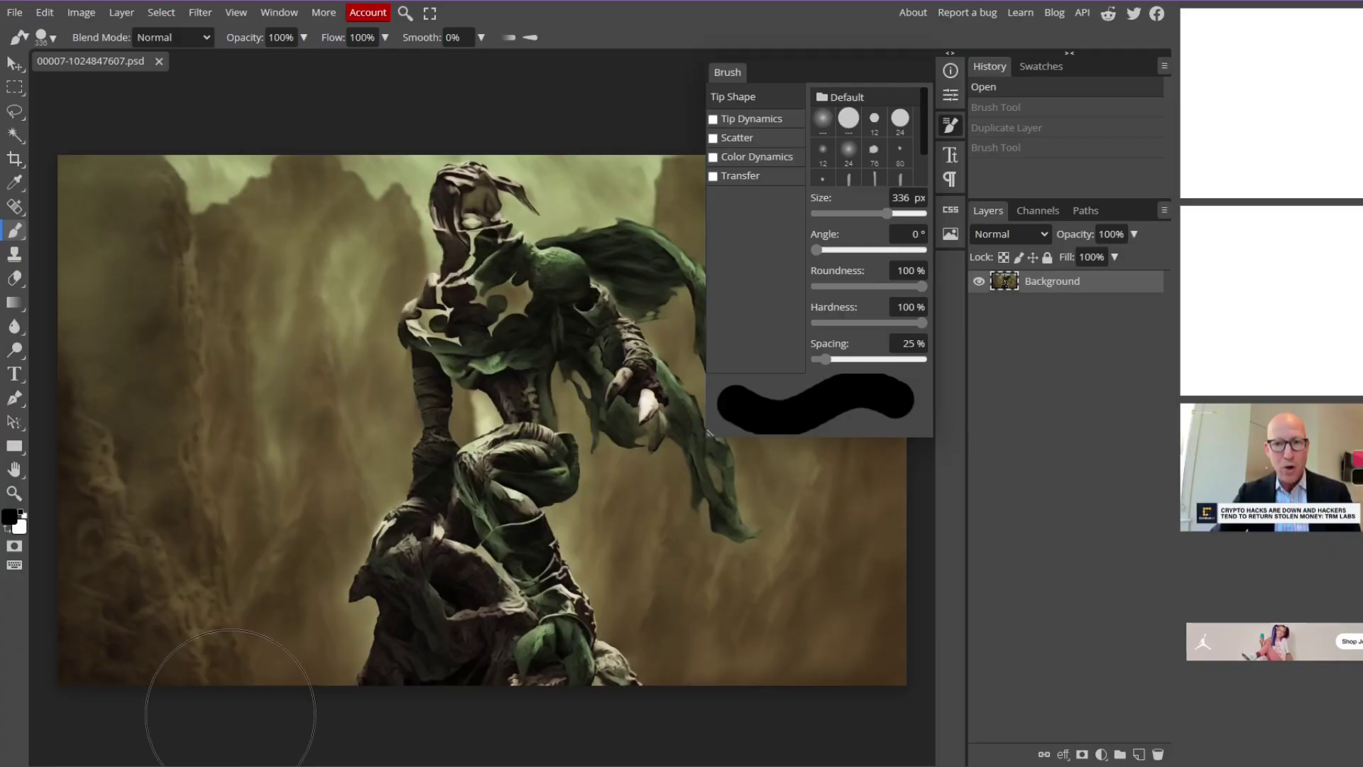
# In Photopea, paint the image's left side black with the 336 px brush and place a duplicate layer beneath Background
pyautogui.moveTo(135, 653)
pyautogui.mouseDown()
pyautogui.moveTo(121, 183)
pyautogui.moveTo(206, 163)
pyautogui.moveTo(223, 235)
pyautogui.moveTo(218, 469)
pyautogui.moveTo(195, 643)
pyautogui.mouseUp()
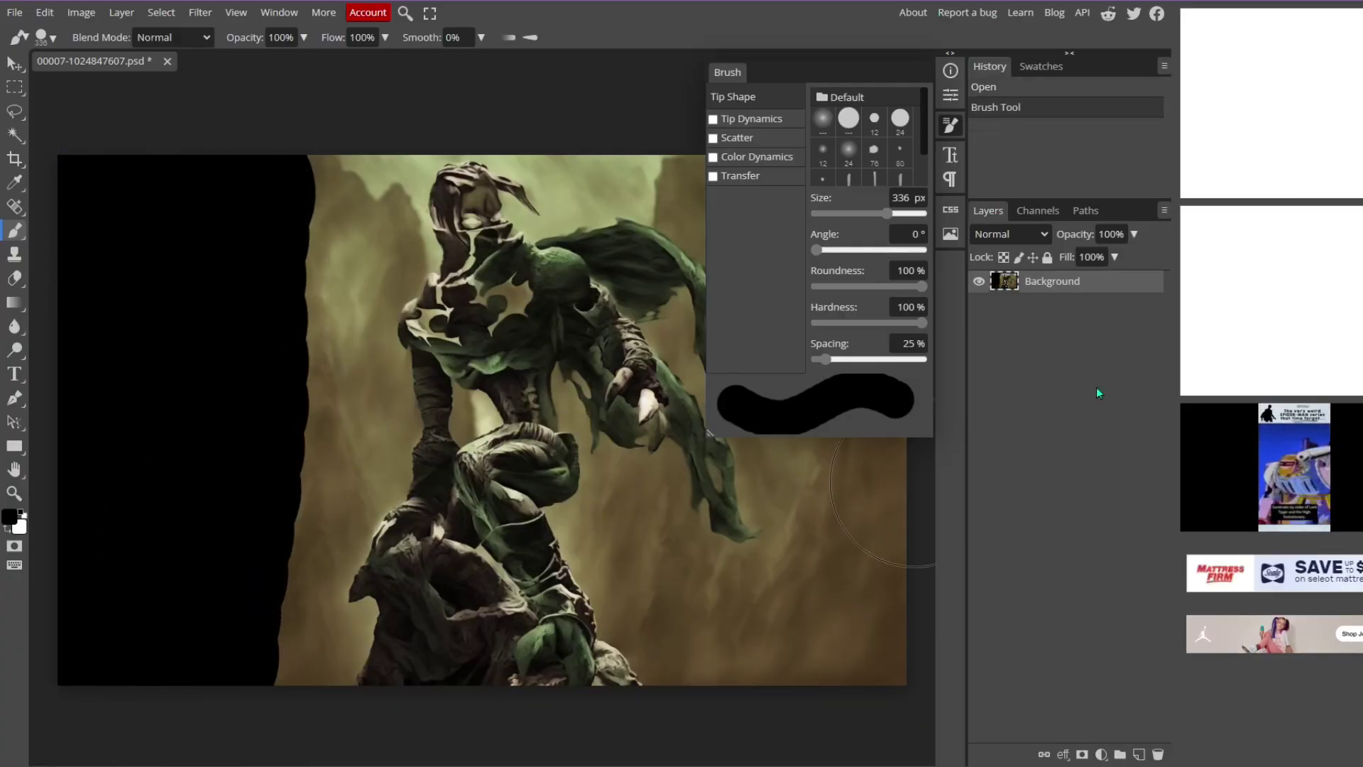
pyautogui.rightClick(1080, 288)
pyautogui.click(1086, 351)
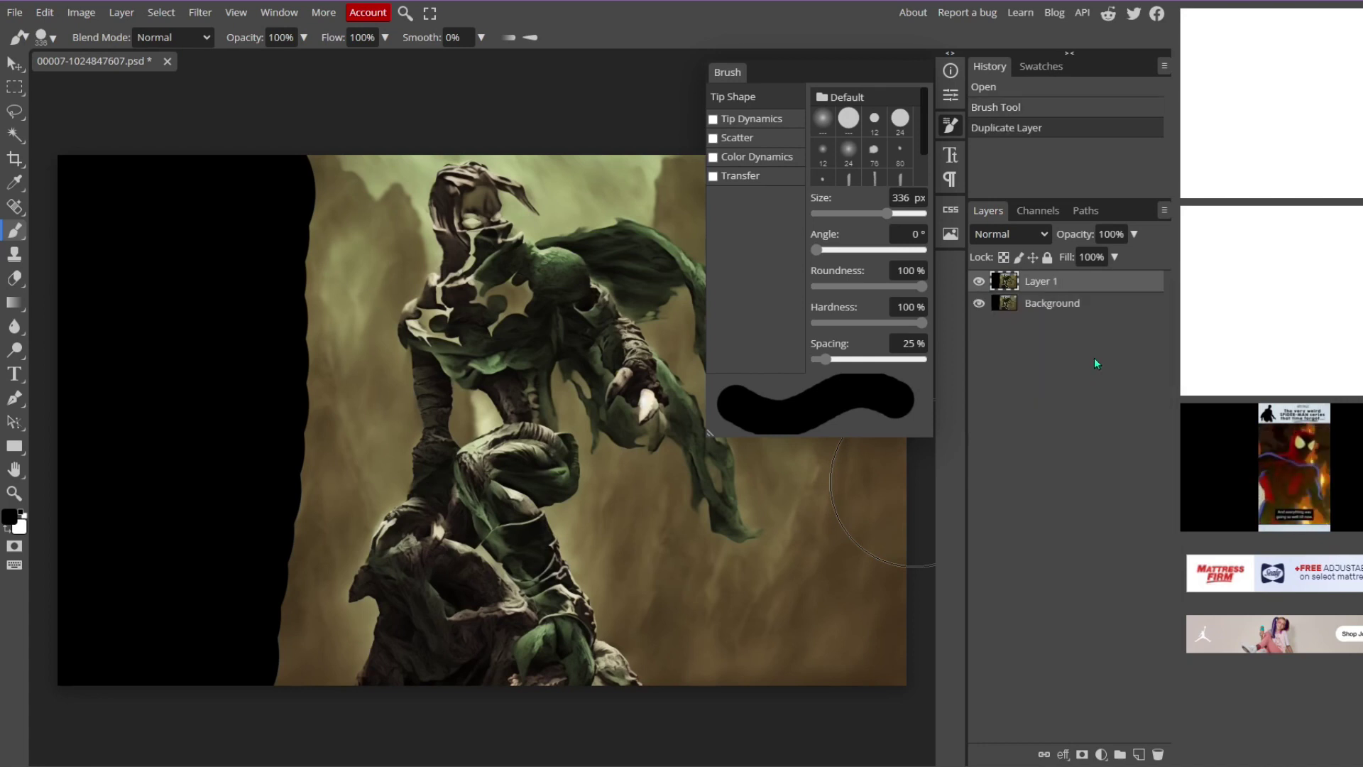
pyautogui.moveTo(1049, 307); pyautogui.dragTo(1056, 288)
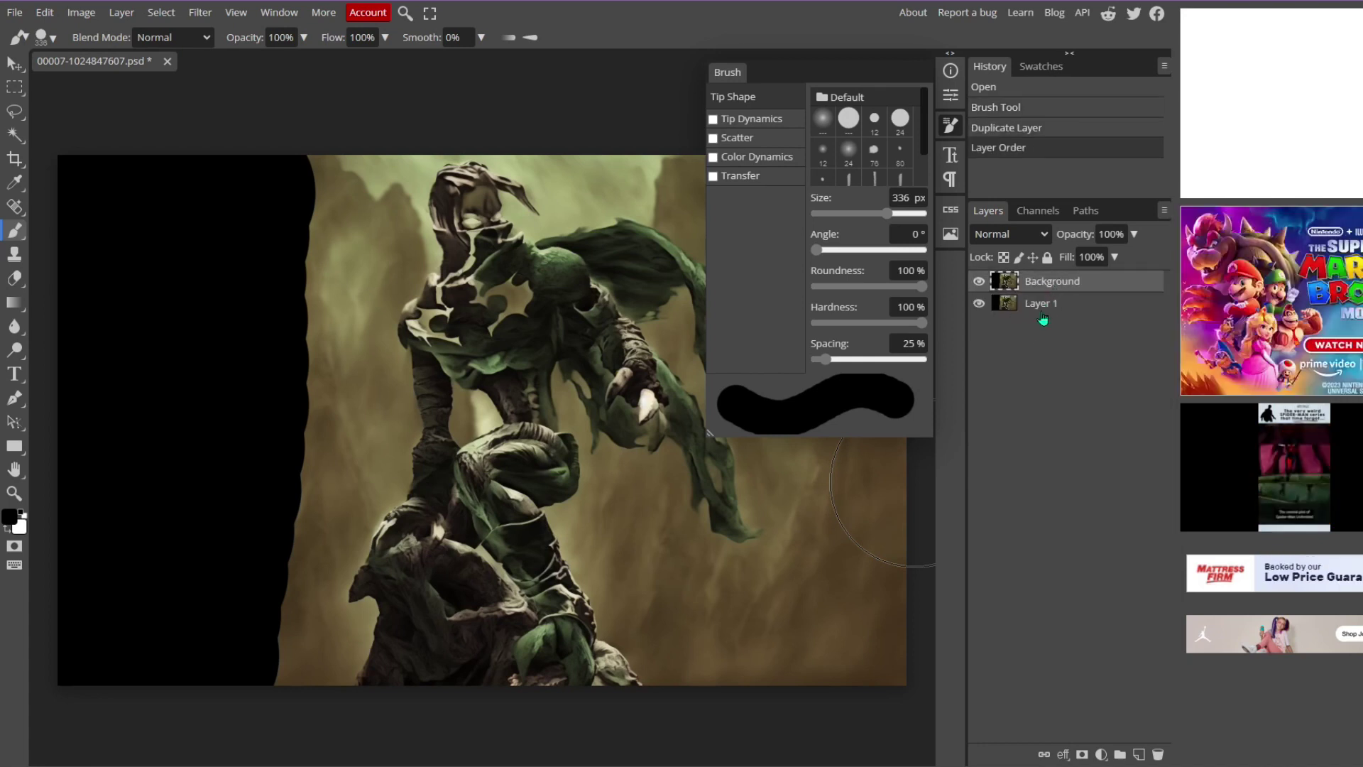
pyautogui.click(15, 135)
pyautogui.click(483, 206)
pyautogui.moveTo(599, 340); pyautogui.dragTo(509, 296)
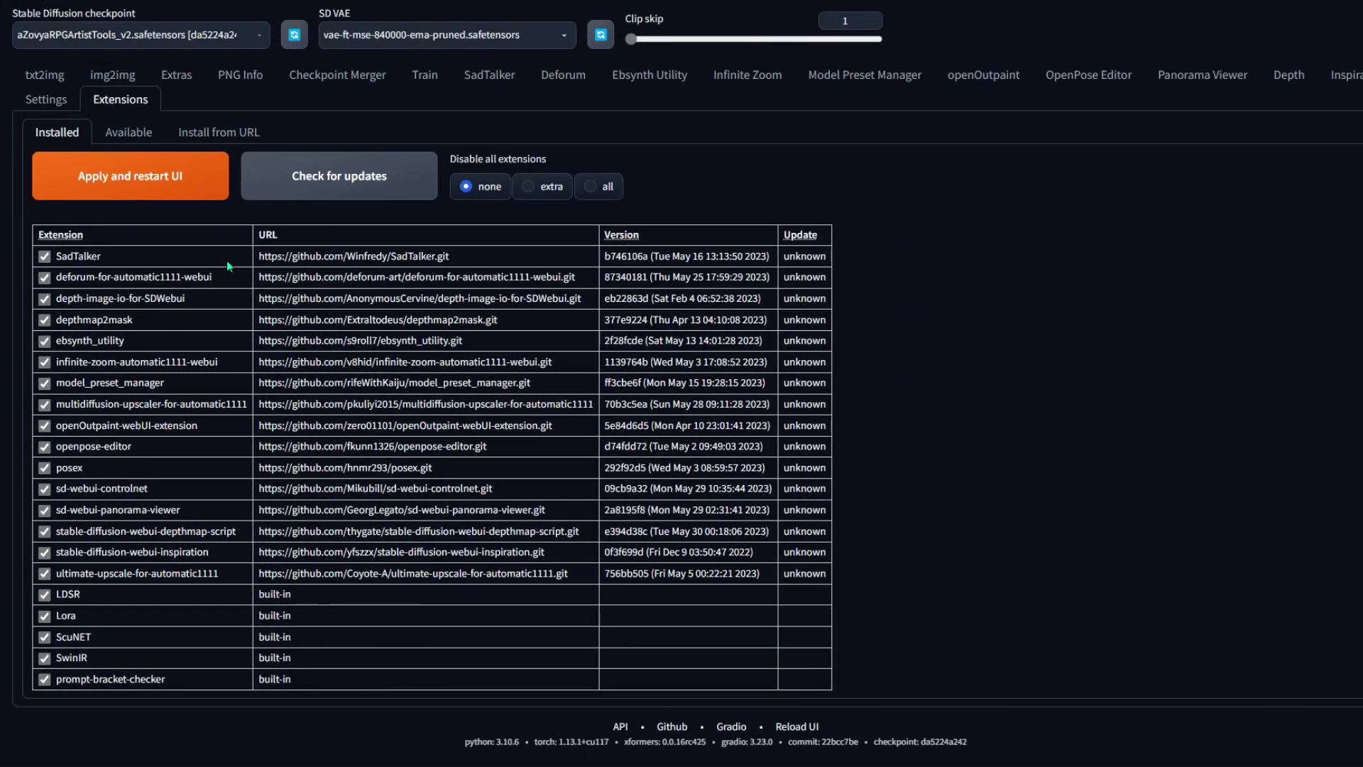
# In Stable Diffusion WebUI, search the available extensions for "canvas" and install Canvas Zoom
pyautogui.click(129, 135)
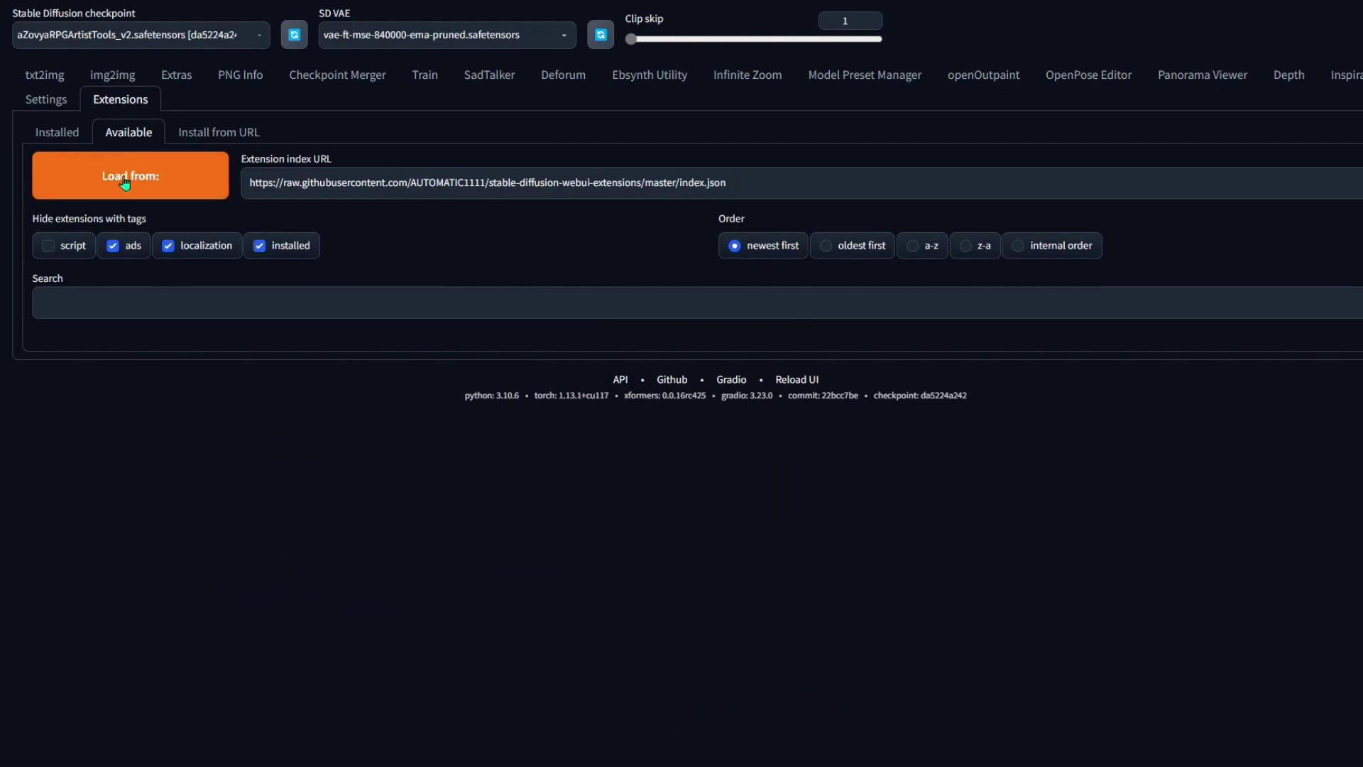
pyautogui.click(124, 183)
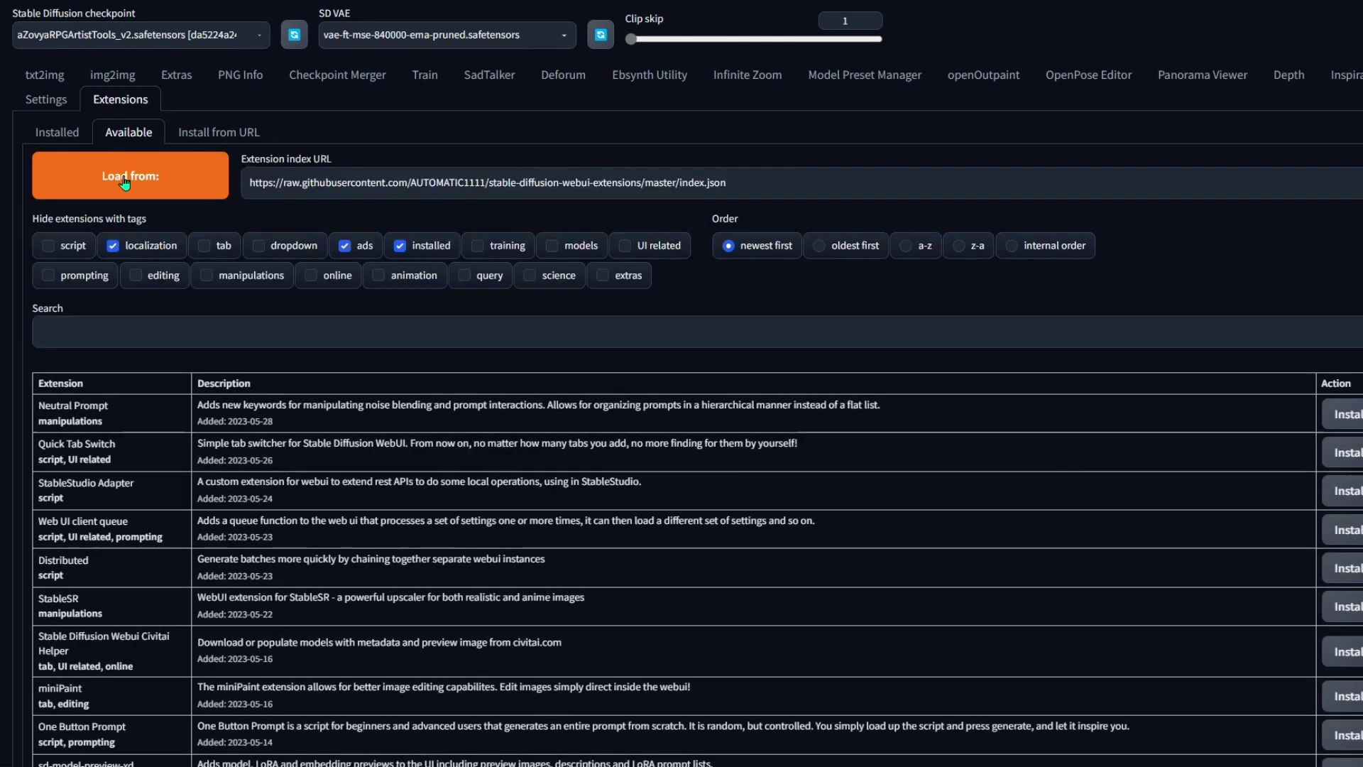
pyautogui.click(117, 329)
pyautogui.write('canvas')
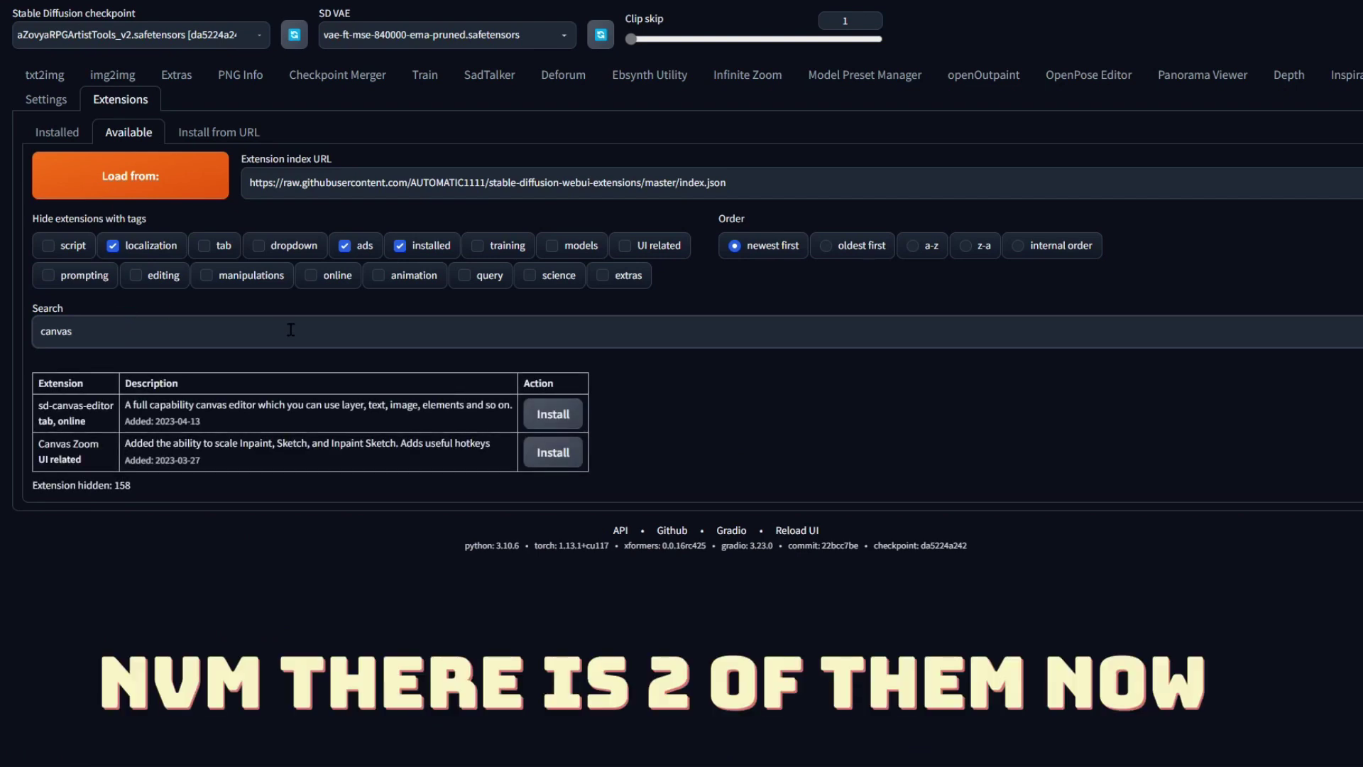
pyautogui.click(565, 456)
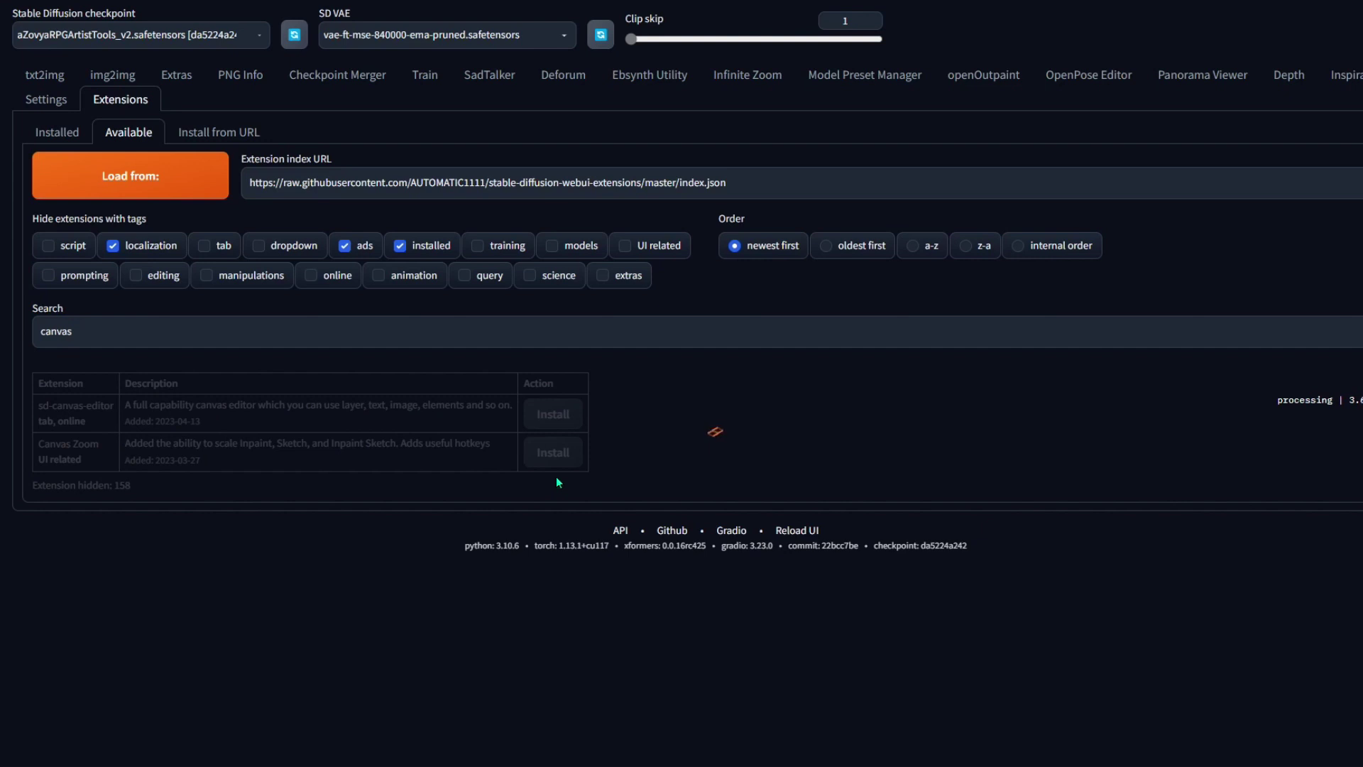
# Go to the installed extensions and check them for updates
pyautogui.click(52, 136)
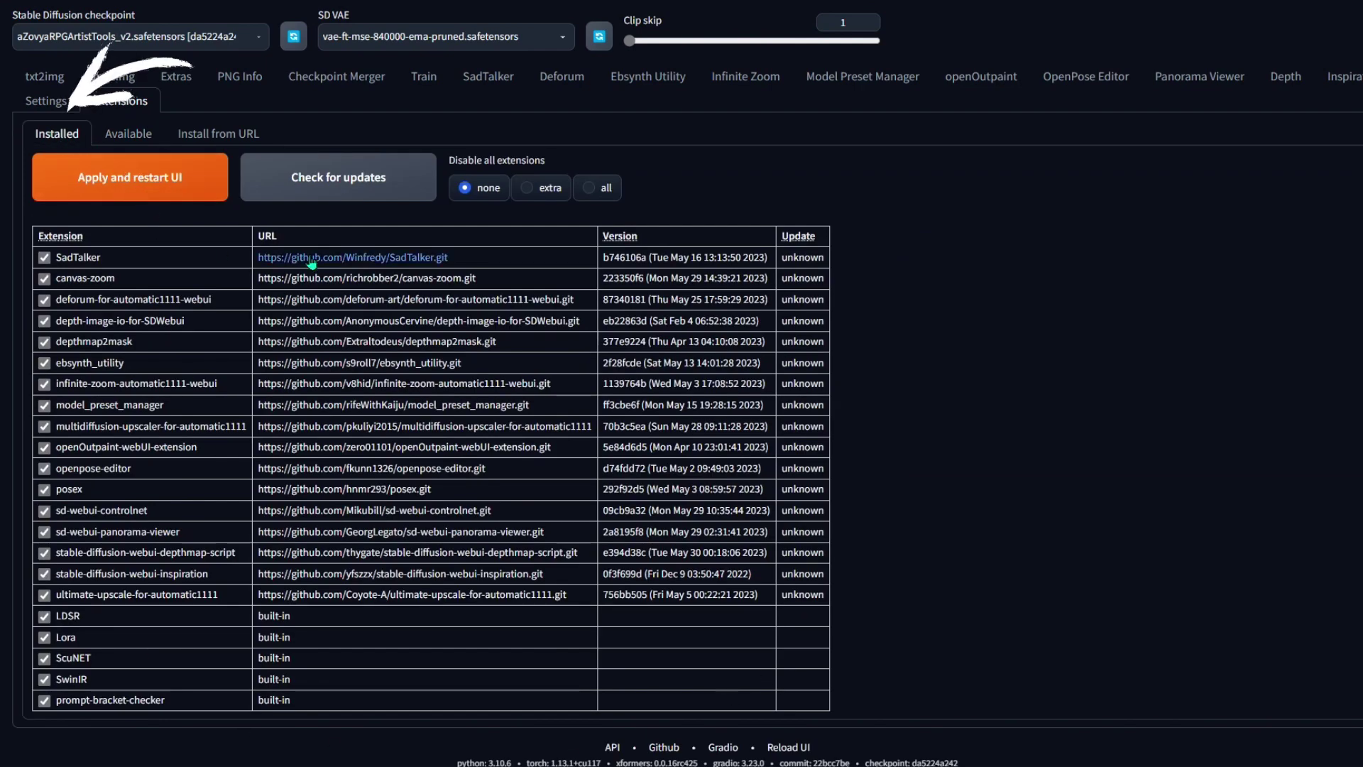
pyautogui.click(330, 188)
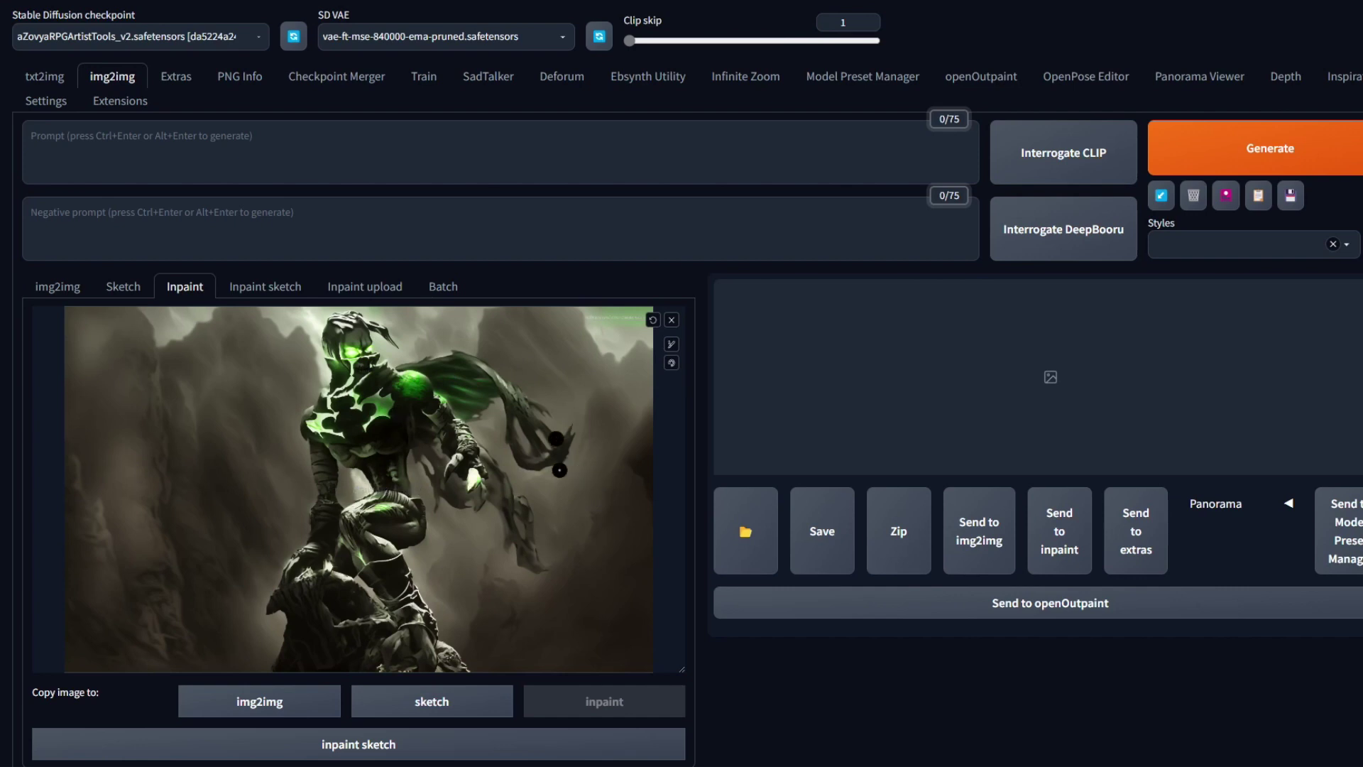
# Toggle the inpaint canvas between fit-to-screen and normal size, and review the Canvas Zoom hotkey list
pyautogui.press('s')
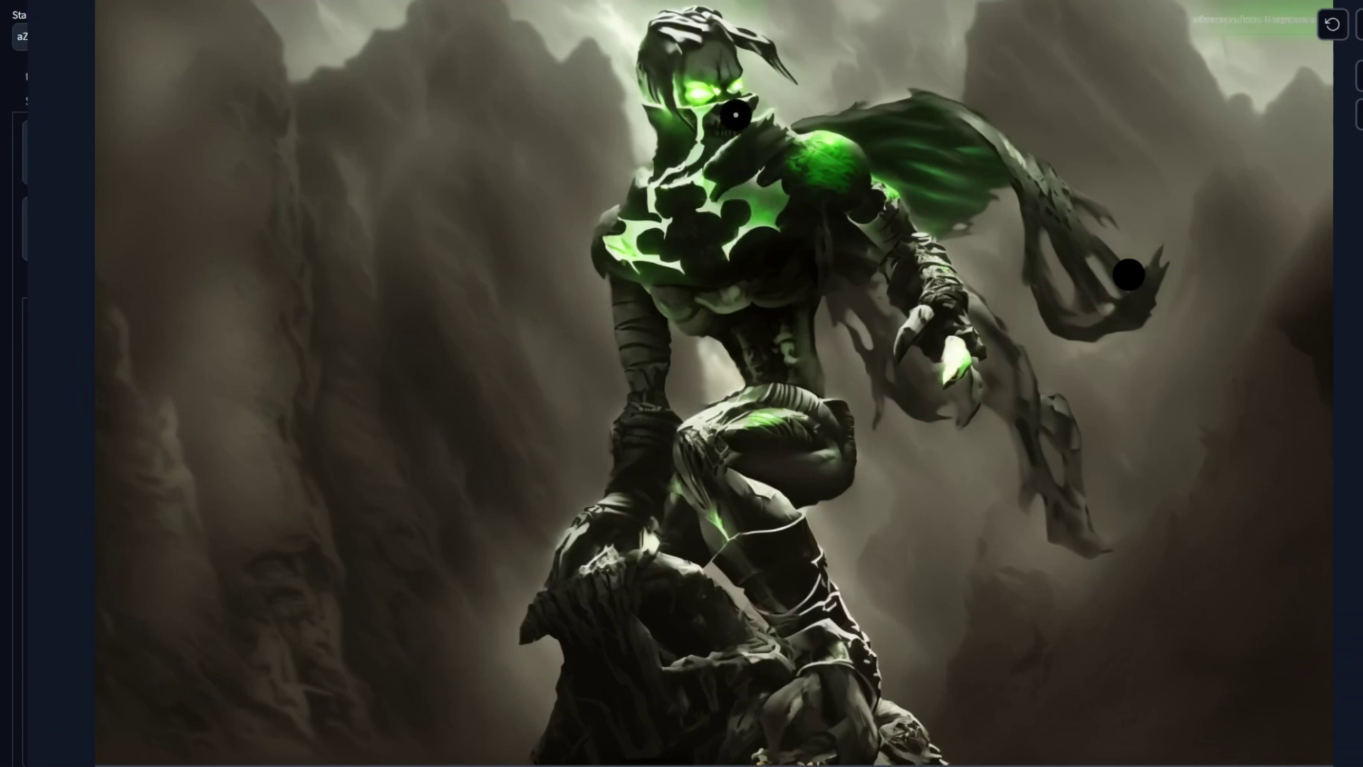
pyautogui.press('s')
pyautogui.rightClick(413, 363)
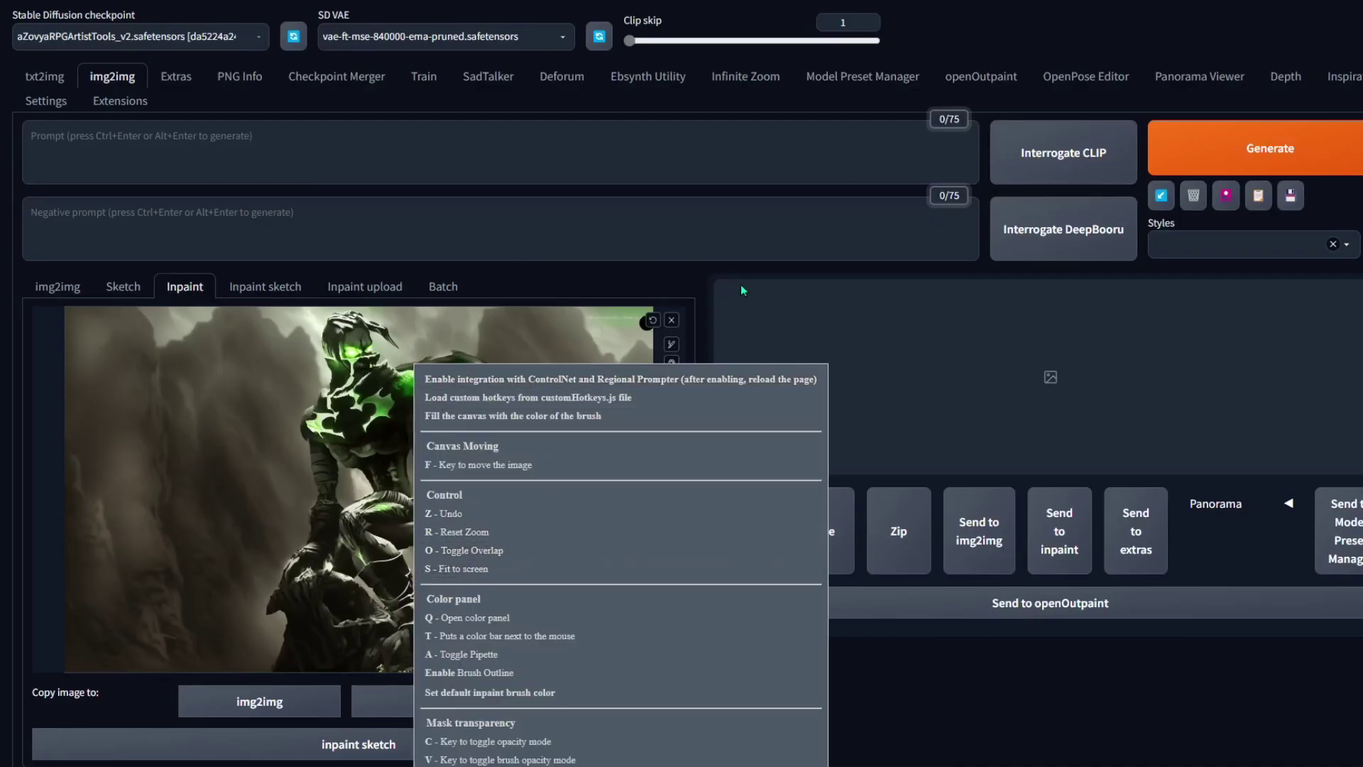
pyautogui.click(815, 279)
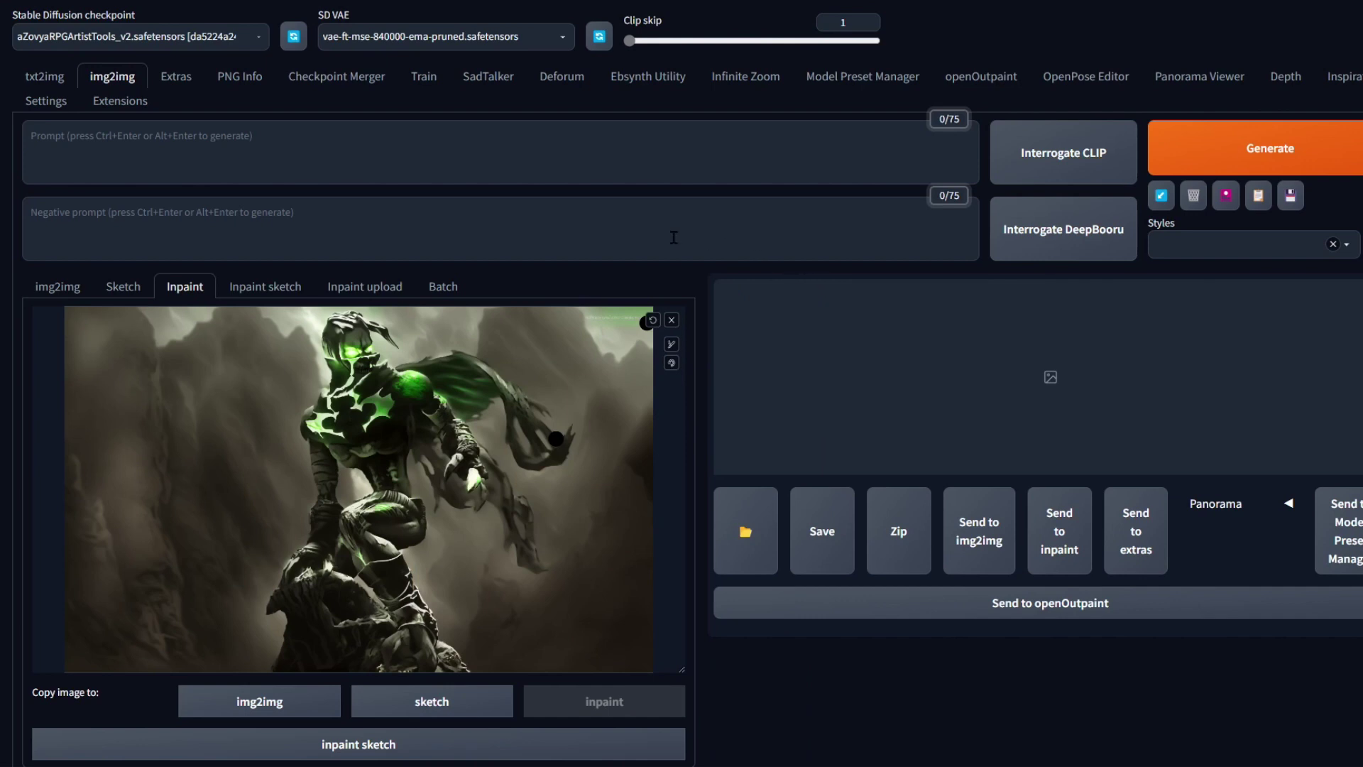
pyautogui.press('s')
pyautogui.press('s')
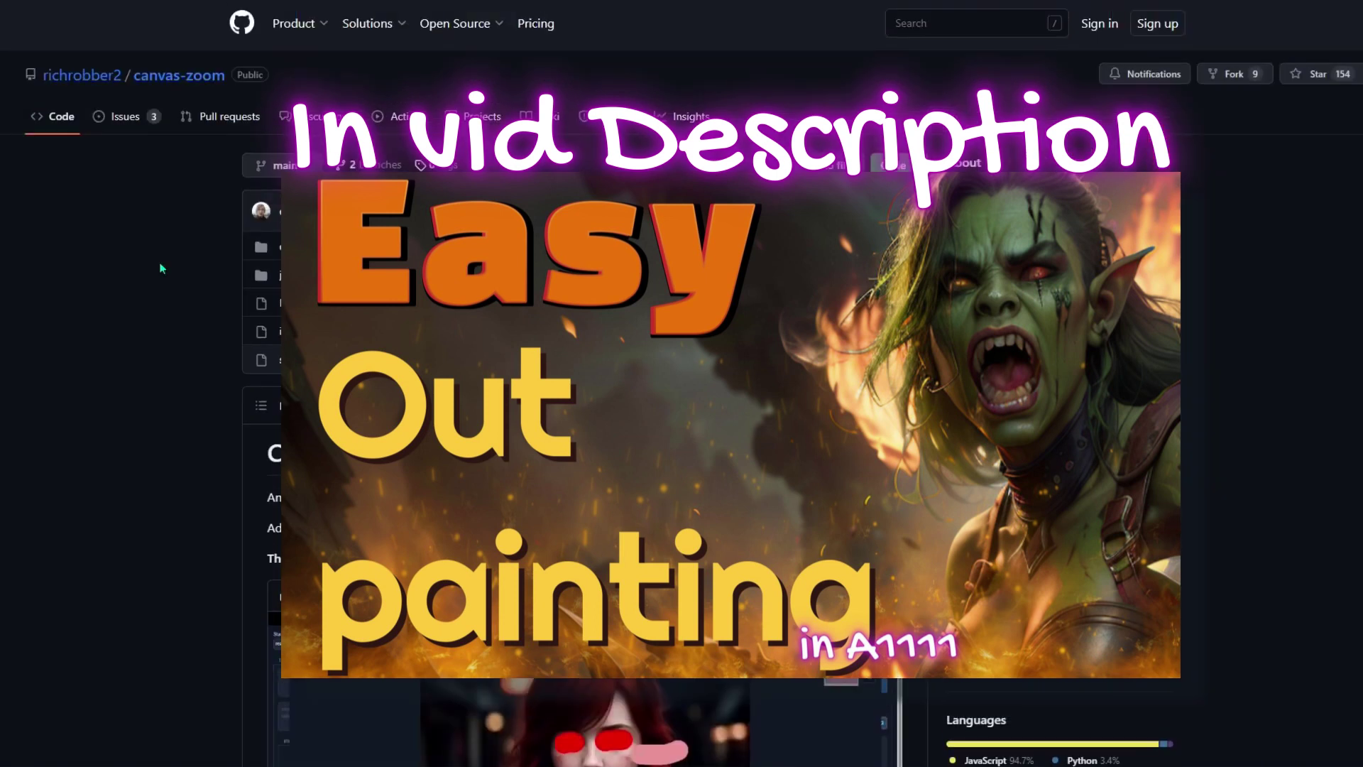
# On the canvas-zoom GitHub page, skim the README's showcase video for the color menu and pipette features
pyautogui.scroll(-5, 173, 135)
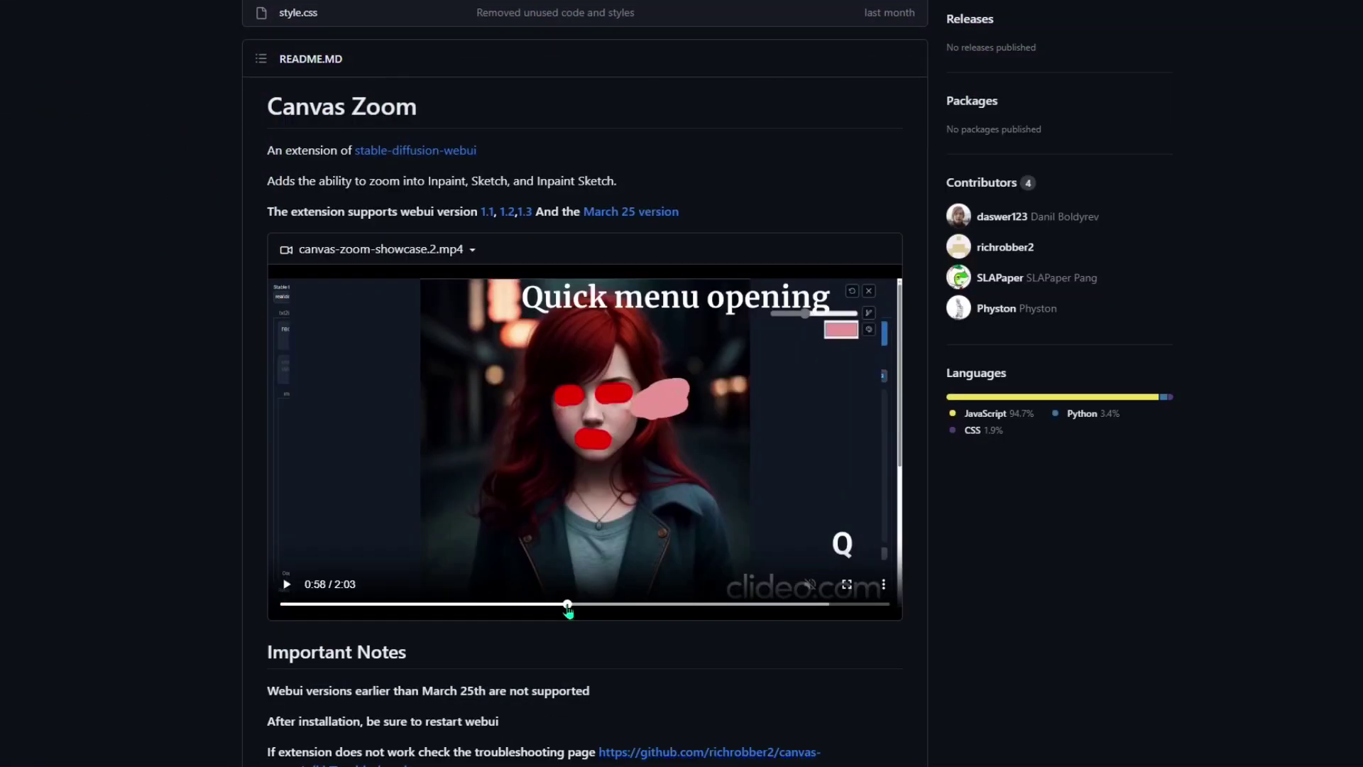
pyautogui.click(568, 604)
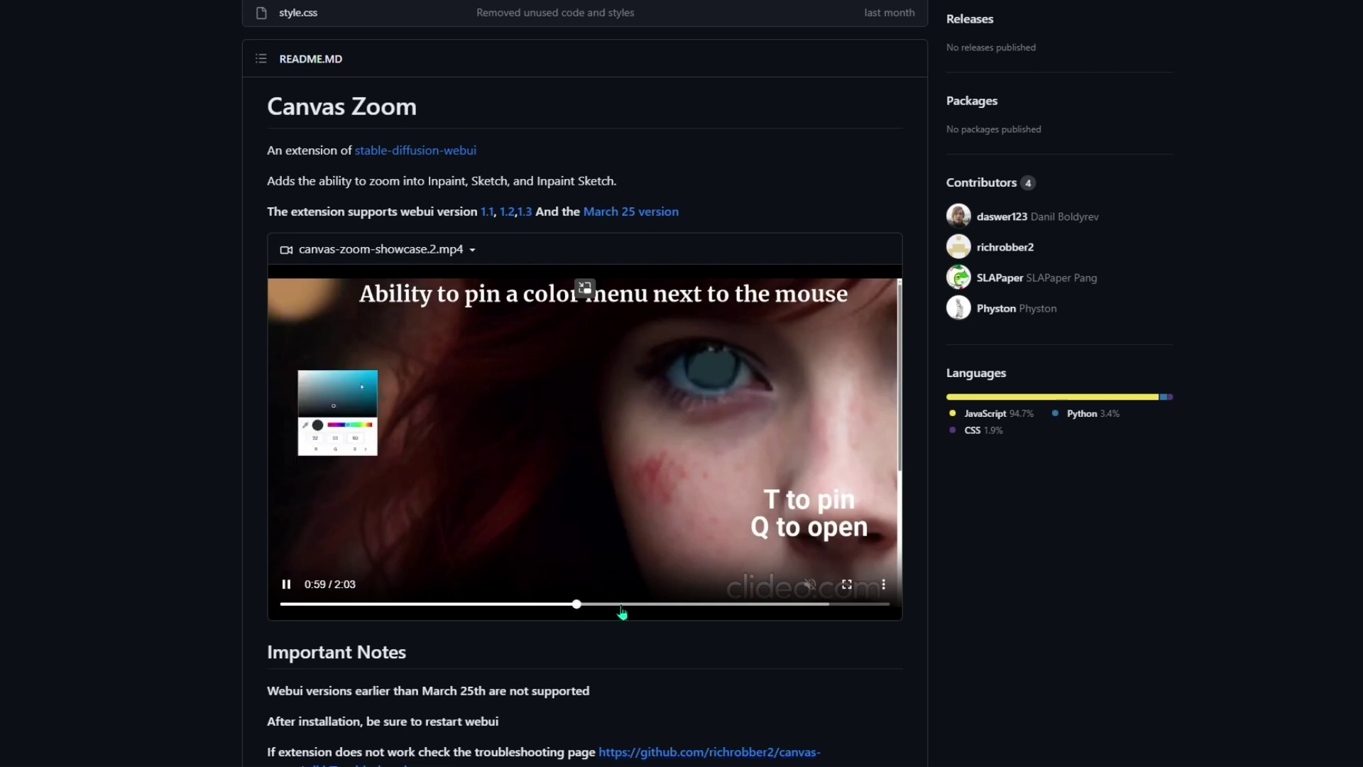
pyautogui.click(622, 605)
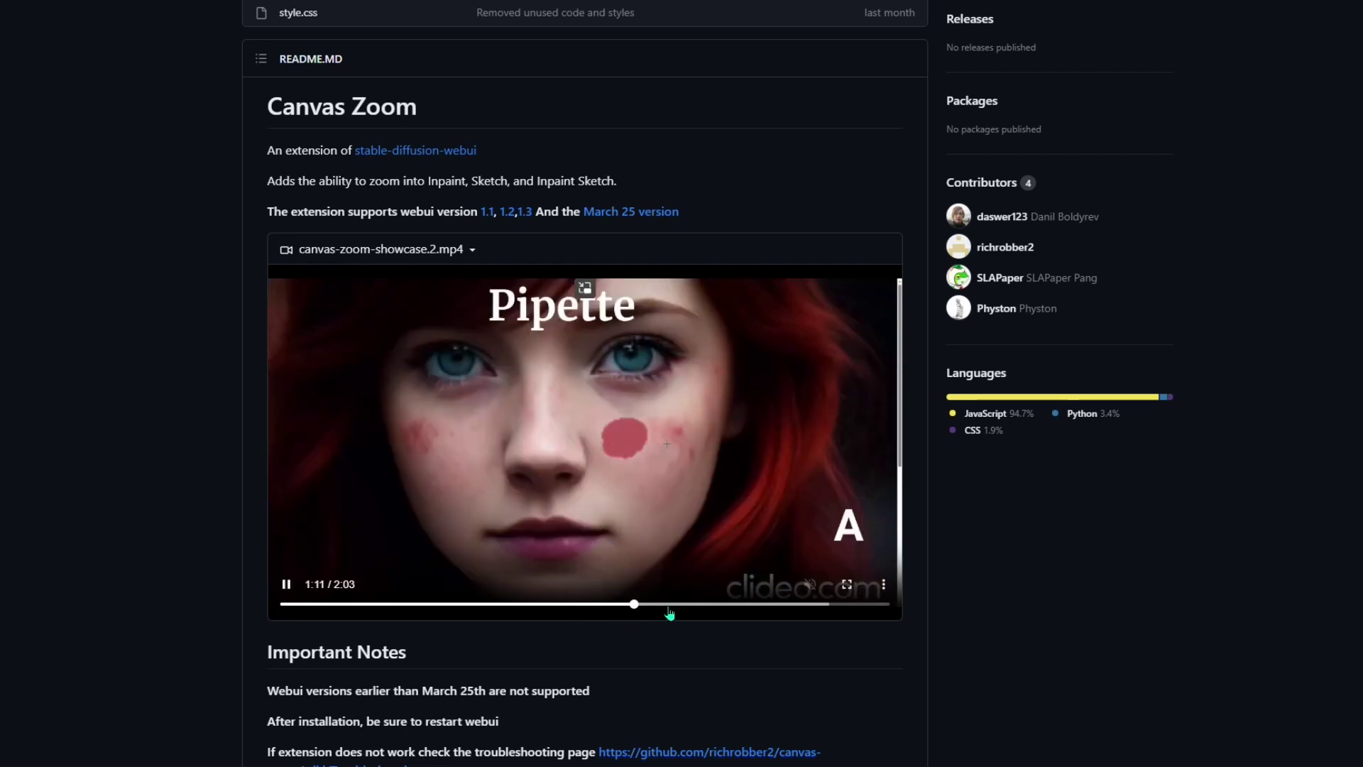
pyautogui.click(670, 605)
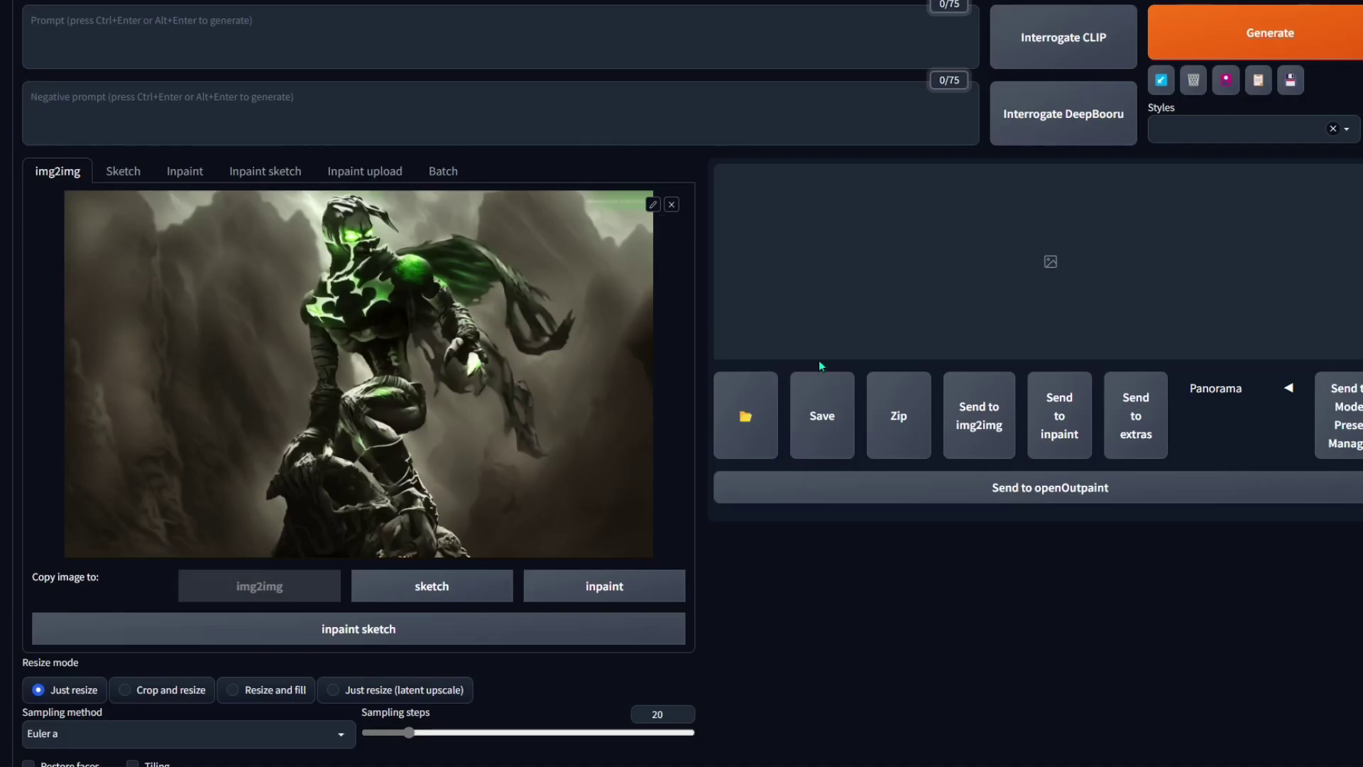
# Back in Stable Diffusion WebUI, put the img2img source image into crop-editing mode
pyautogui.scroll(1, 803, 506)
pyautogui.scroll(1, 781, 497)
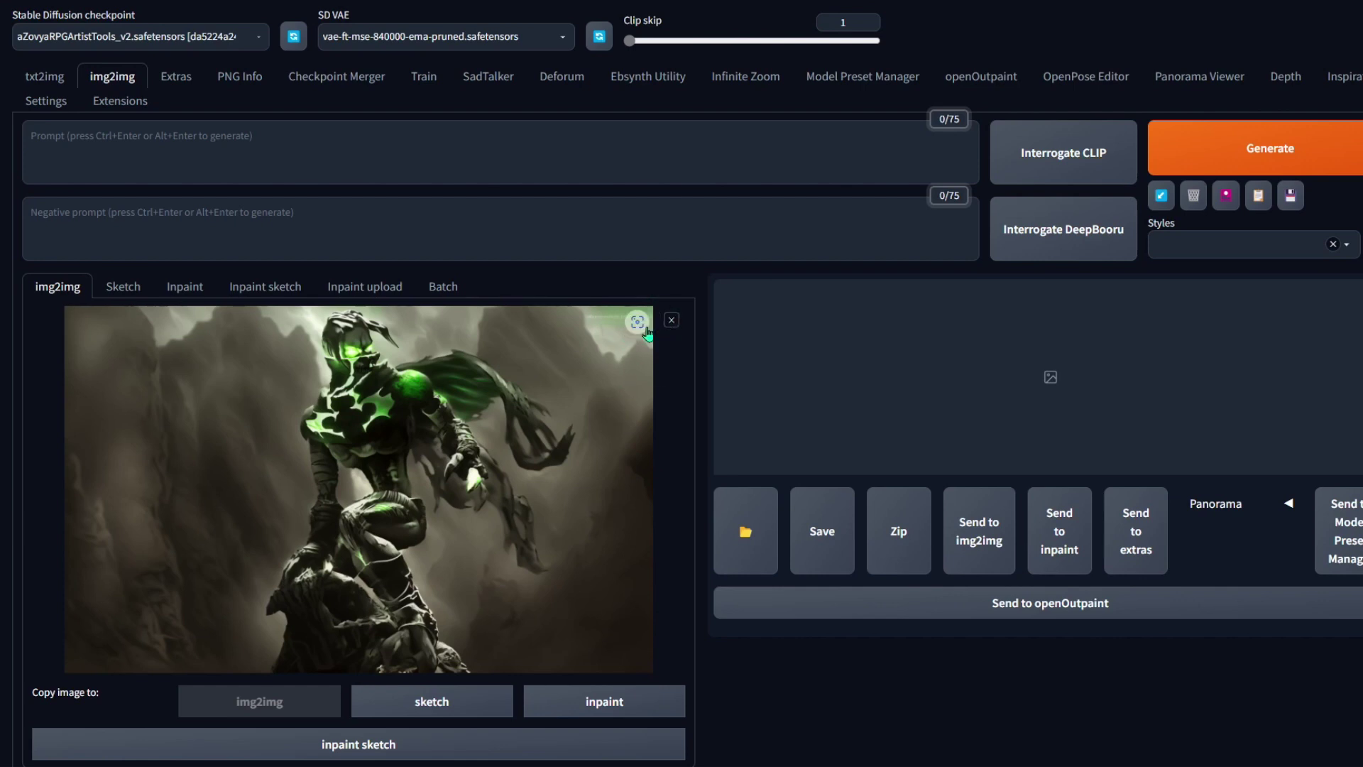
pyautogui.click(653, 322)
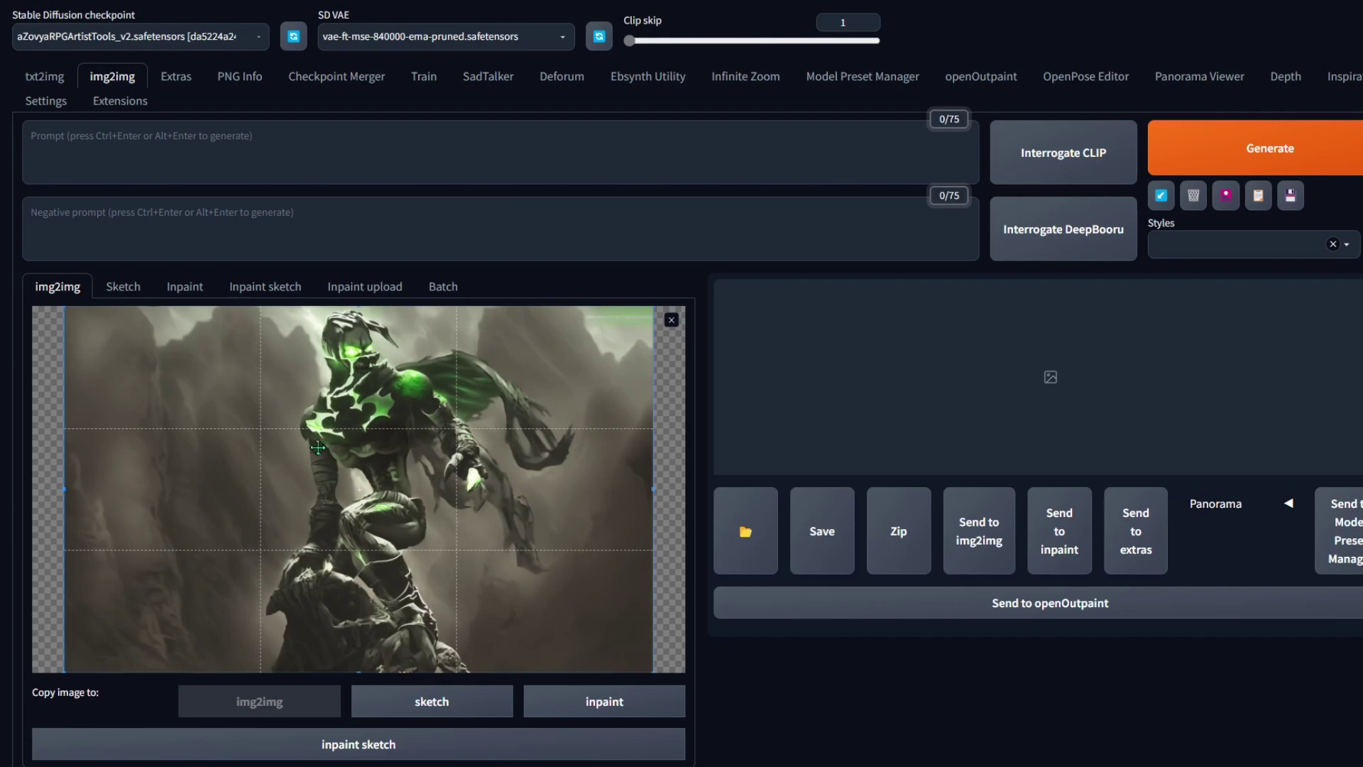
# Take the output width and height from the source image, 1680 by 1048
pyautogui.scroll(-5, 305, 443)
pyautogui.scroll(-2, 355, 474)
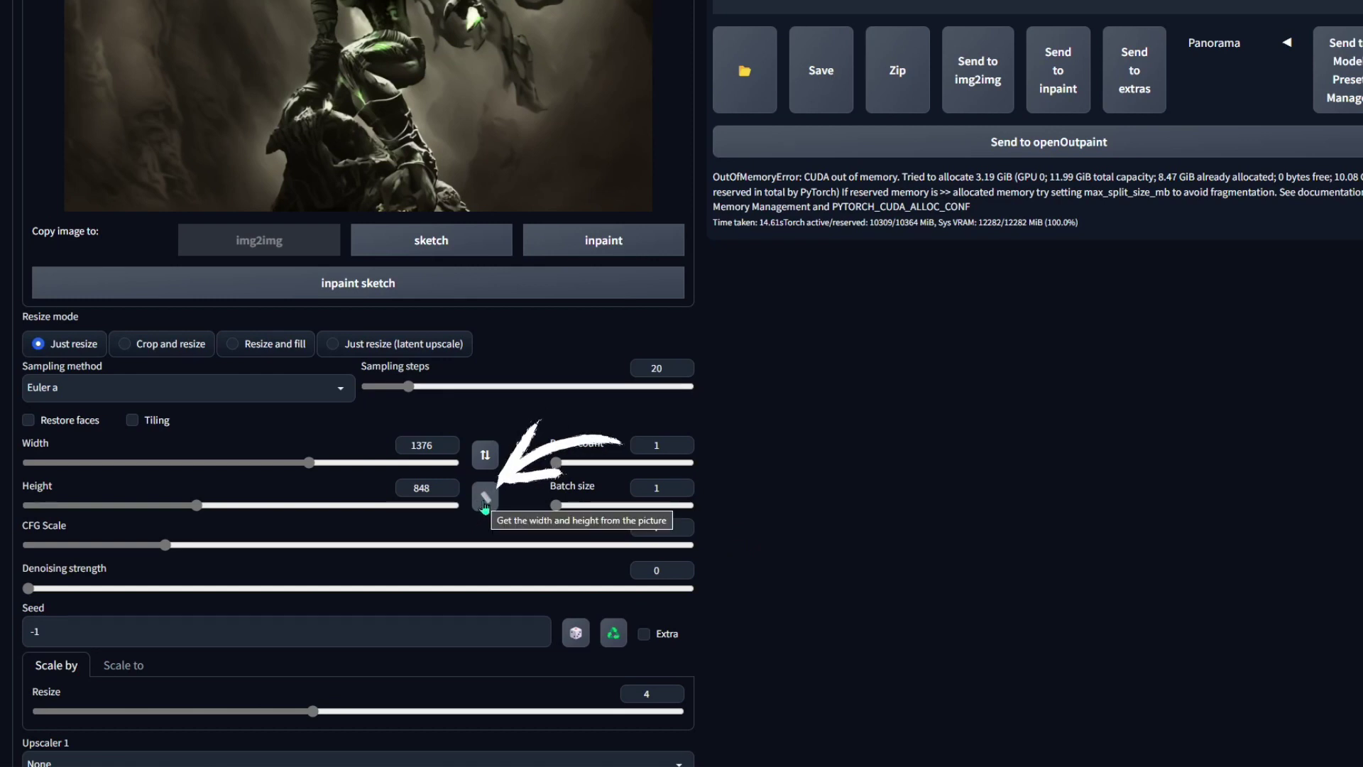
pyautogui.click(485, 499)
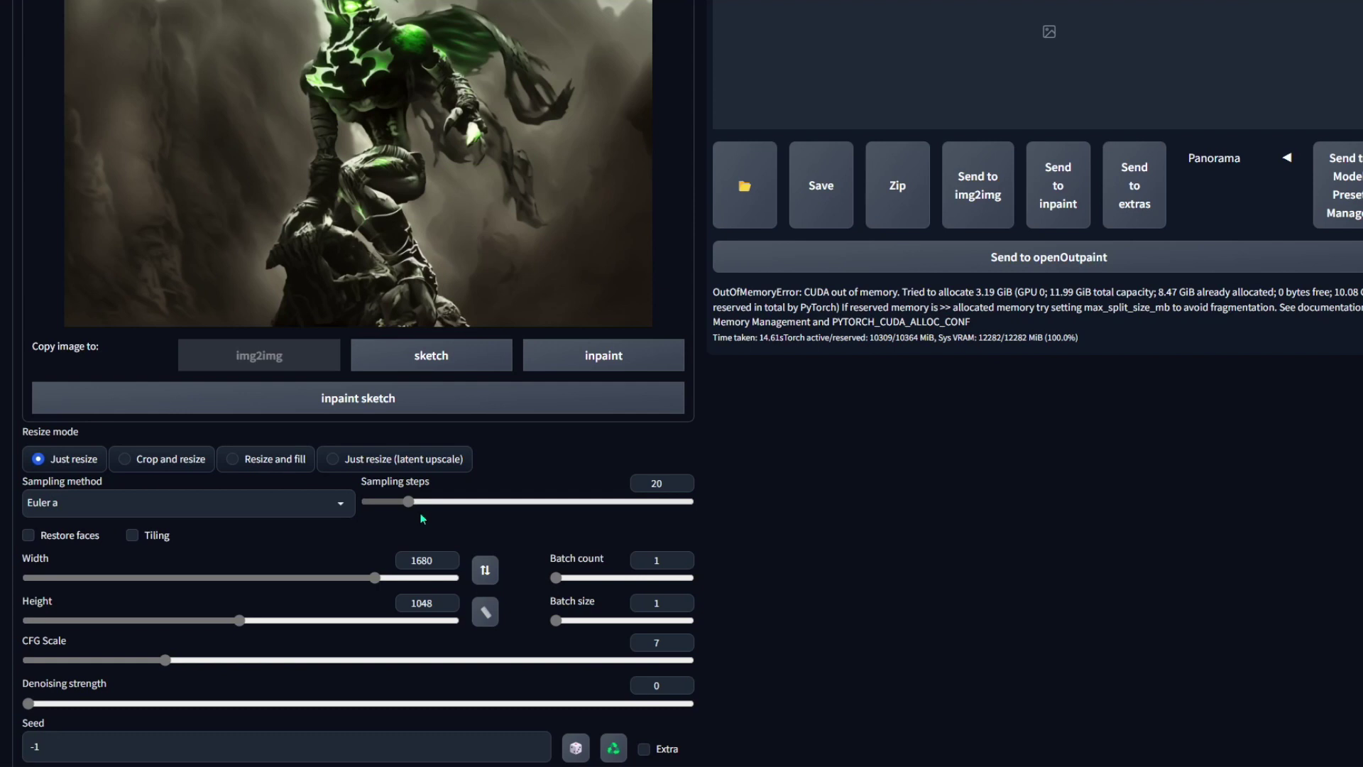
# Adjust the output size to a width of 1632 and a height of 1024
pyautogui.moveTo(375, 578)
pyautogui.mouseDown()
pyautogui.moveTo(227, 582)
pyautogui.moveTo(376, 579)
pyautogui.mouseUp()
pyautogui.moveTo(241, 625)
pyautogui.mouseDown()
pyautogui.moveTo(267, 620)
pyautogui.moveTo(215, 624)
pyautogui.moveTo(236, 628)
pyautogui.mouseUp()
pyautogui.scroll(2, 520, 534)
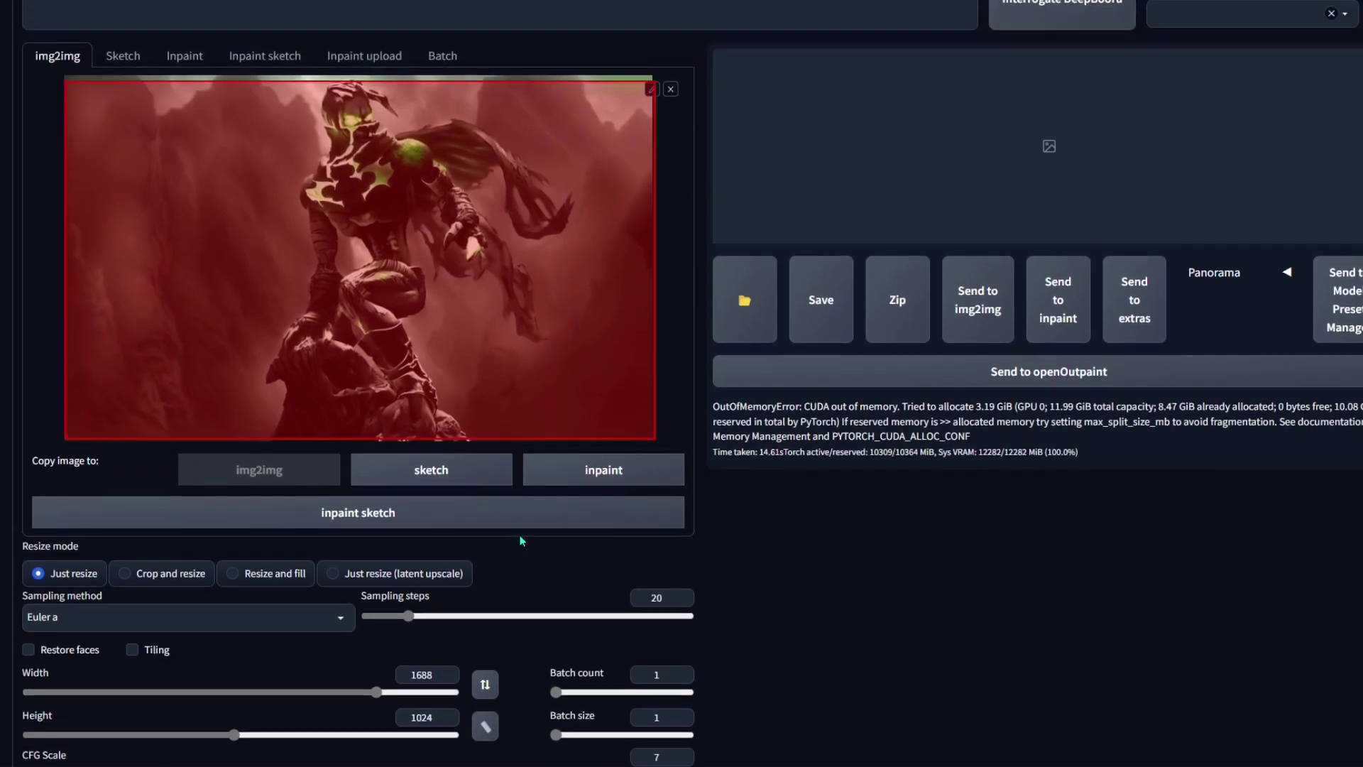
pyautogui.moveTo(364, 697); pyautogui.dragTo(365, 696)
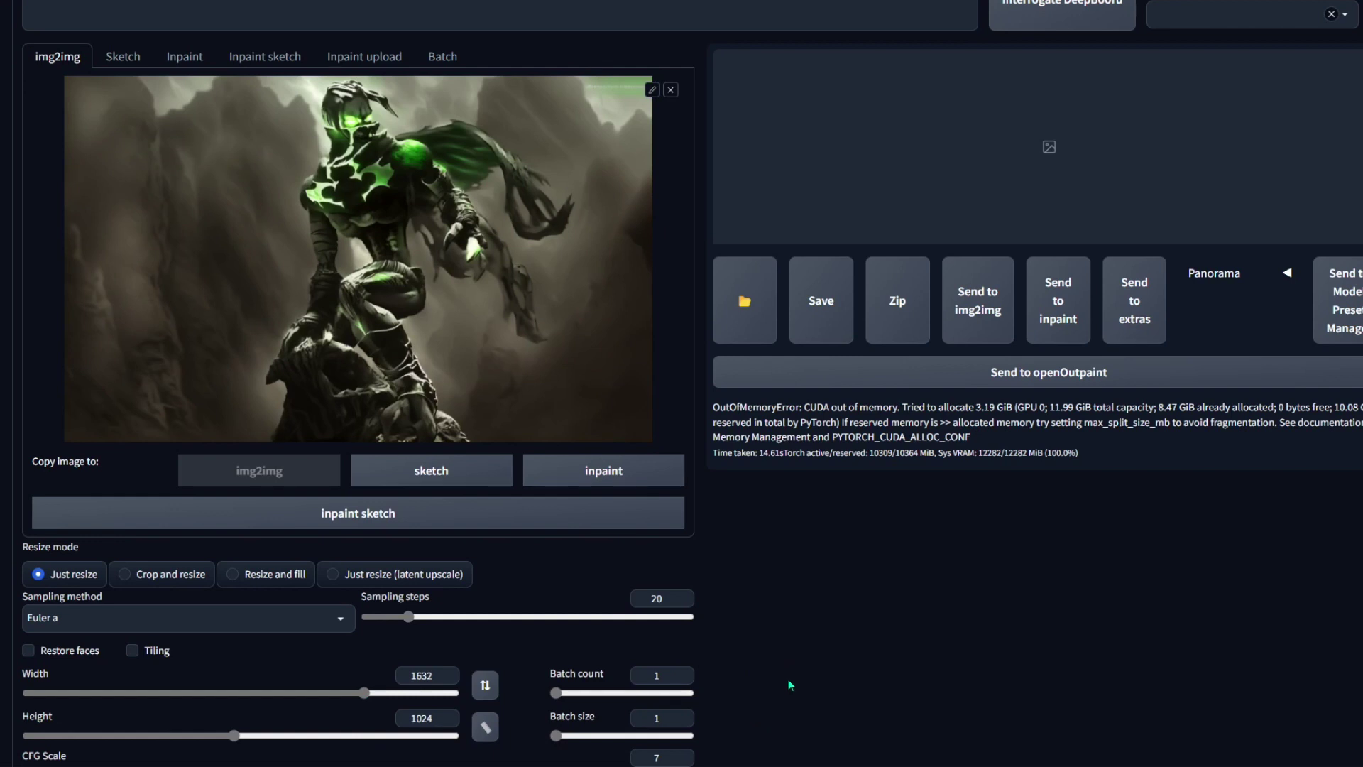
# Reopen the crop editor on the img2img source image
pyautogui.click(652, 89)
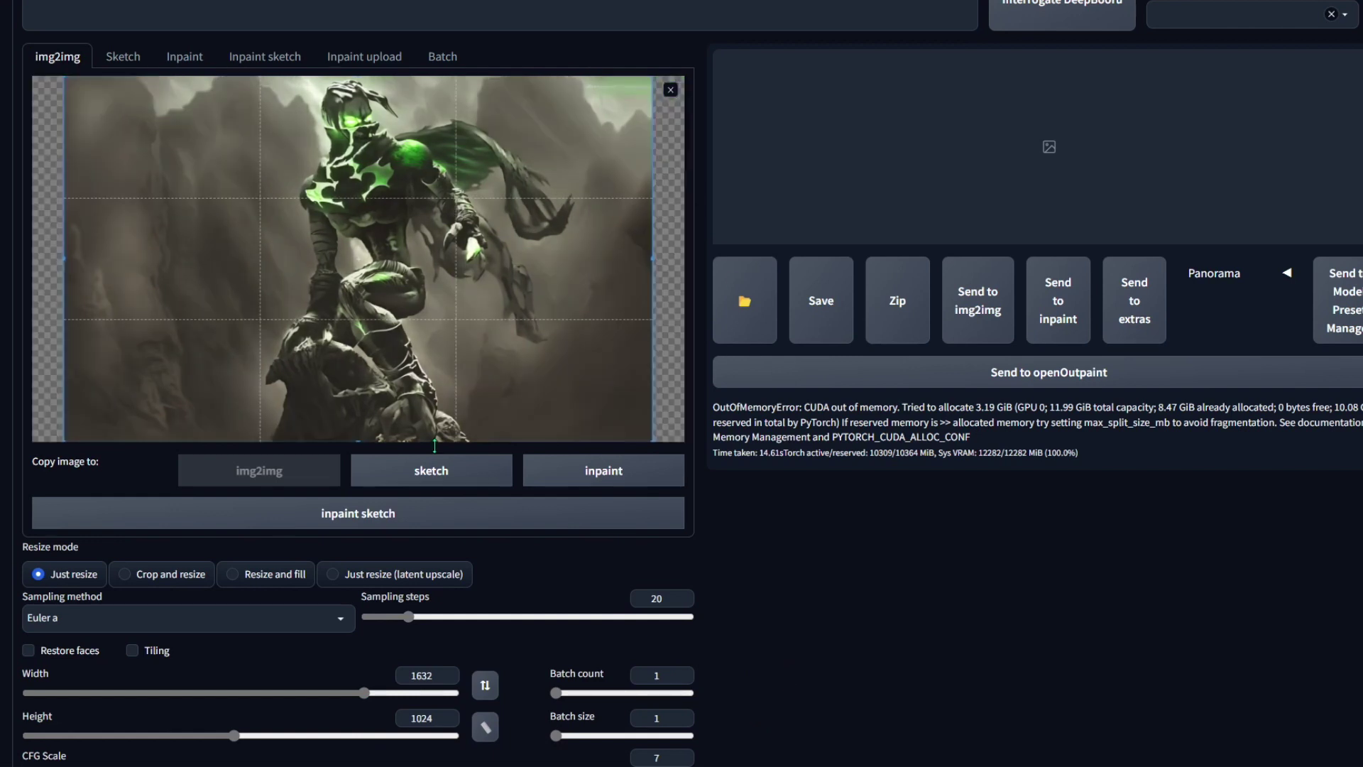
pyautogui.moveTo(338, 688); pyautogui.dragTo(306, 735)
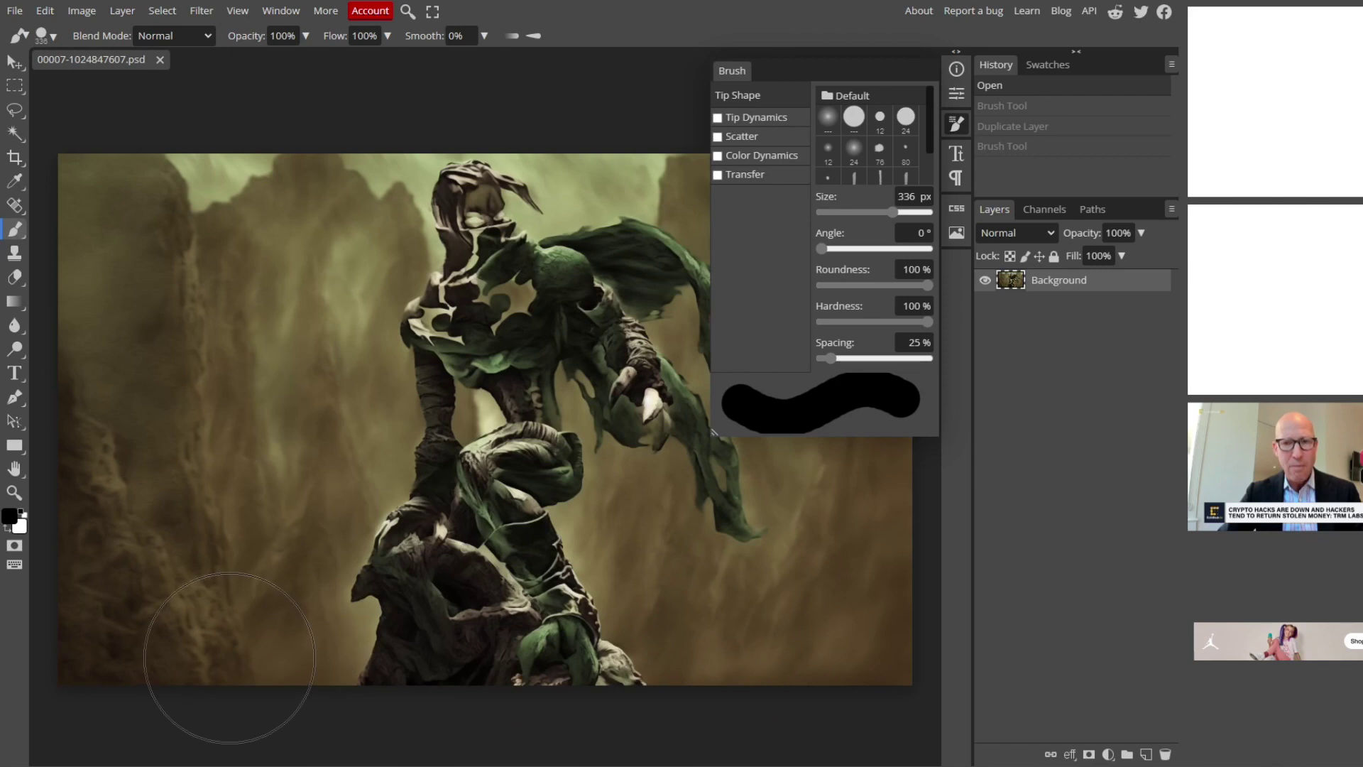
# In Photopea, paint a black area over the image's left side and place a duplicate layer beneath Background
pyautogui.moveTo(131, 668)
pyautogui.mouseDown()
pyautogui.moveTo(122, 201)
pyautogui.moveTo(178, 160)
pyautogui.moveTo(230, 202)
pyautogui.moveTo(223, 429)
pyautogui.moveTo(196, 650)
pyautogui.mouseUp()
pyautogui.rightClick(1154, 284)
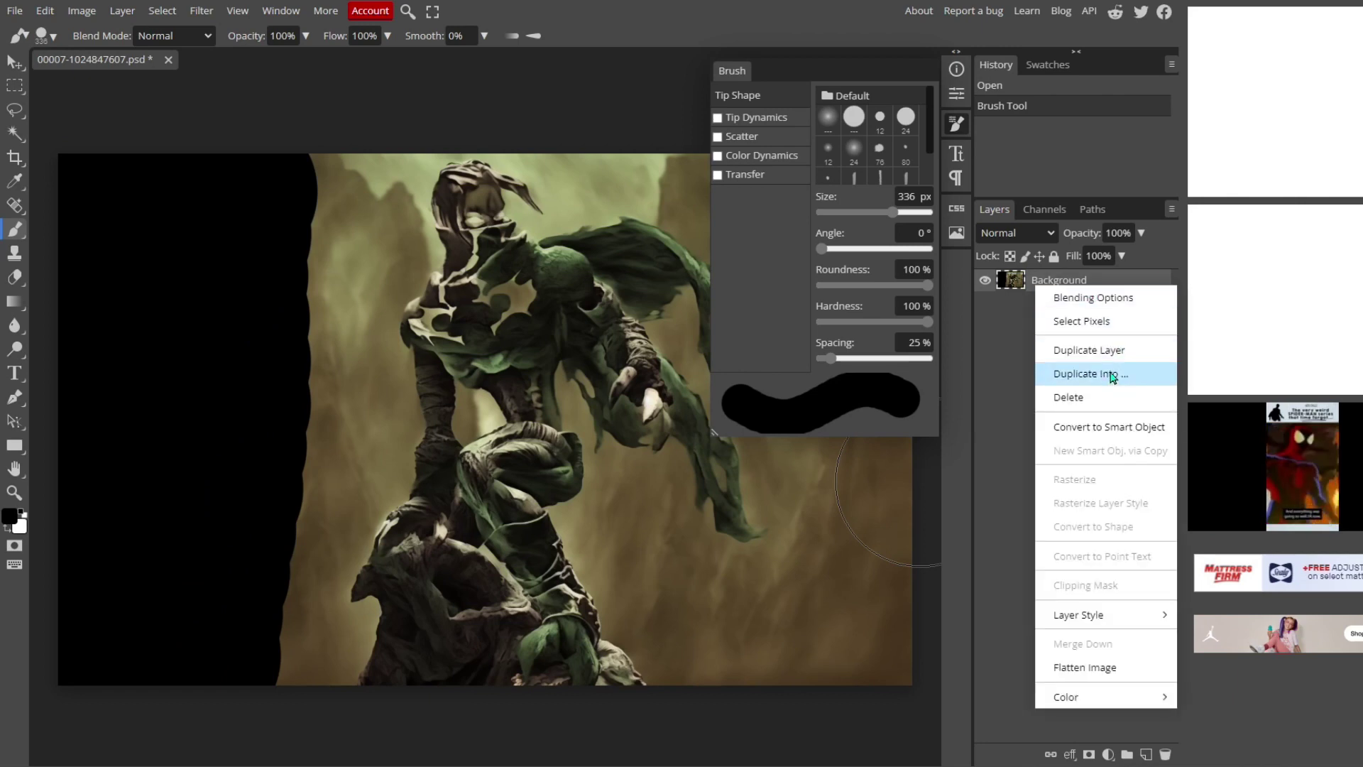
pyautogui.click(1103, 353)
pyautogui.moveTo(1063, 284); pyautogui.dragTo(1063, 312)
pyautogui.press('w')
pyautogui.click(781, 604)
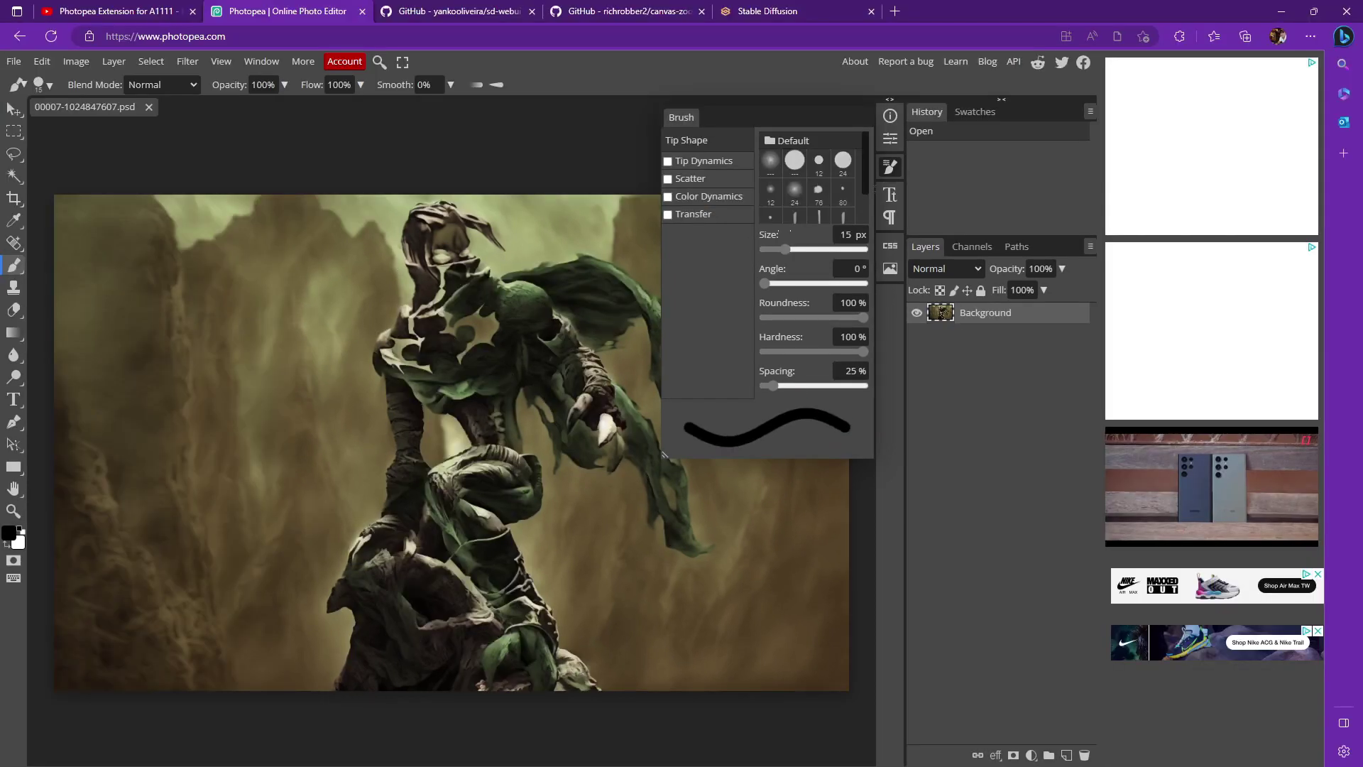
# Enlarge the brush to 336 px and paint the left side of the image black
pyautogui.moveTo(785, 249); pyautogui.dragTo(864, 249)
pyautogui.moveTo(292, 291); pyautogui.dragTo(223, 466)
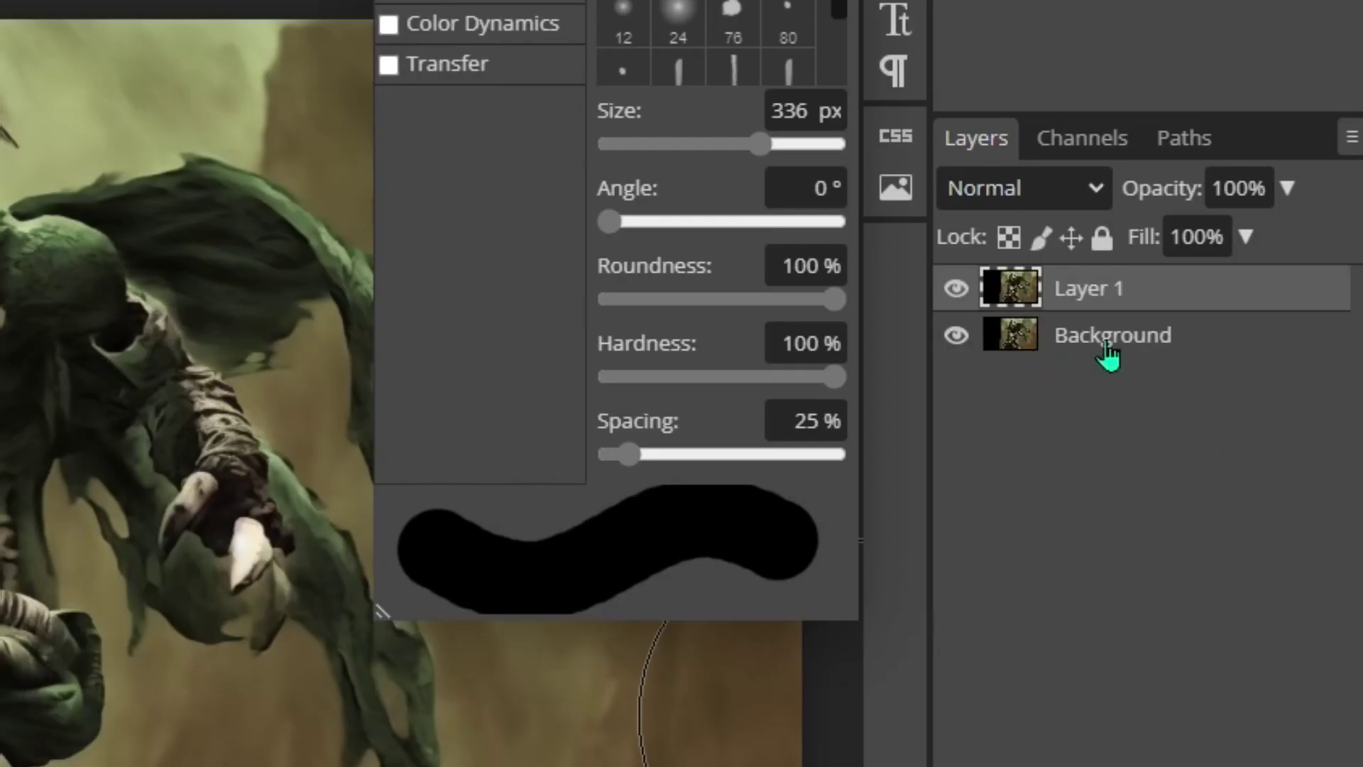
# Move the Background layer above Layer 1
pyautogui.moveTo(985, 334); pyautogui.dragTo(990, 319)
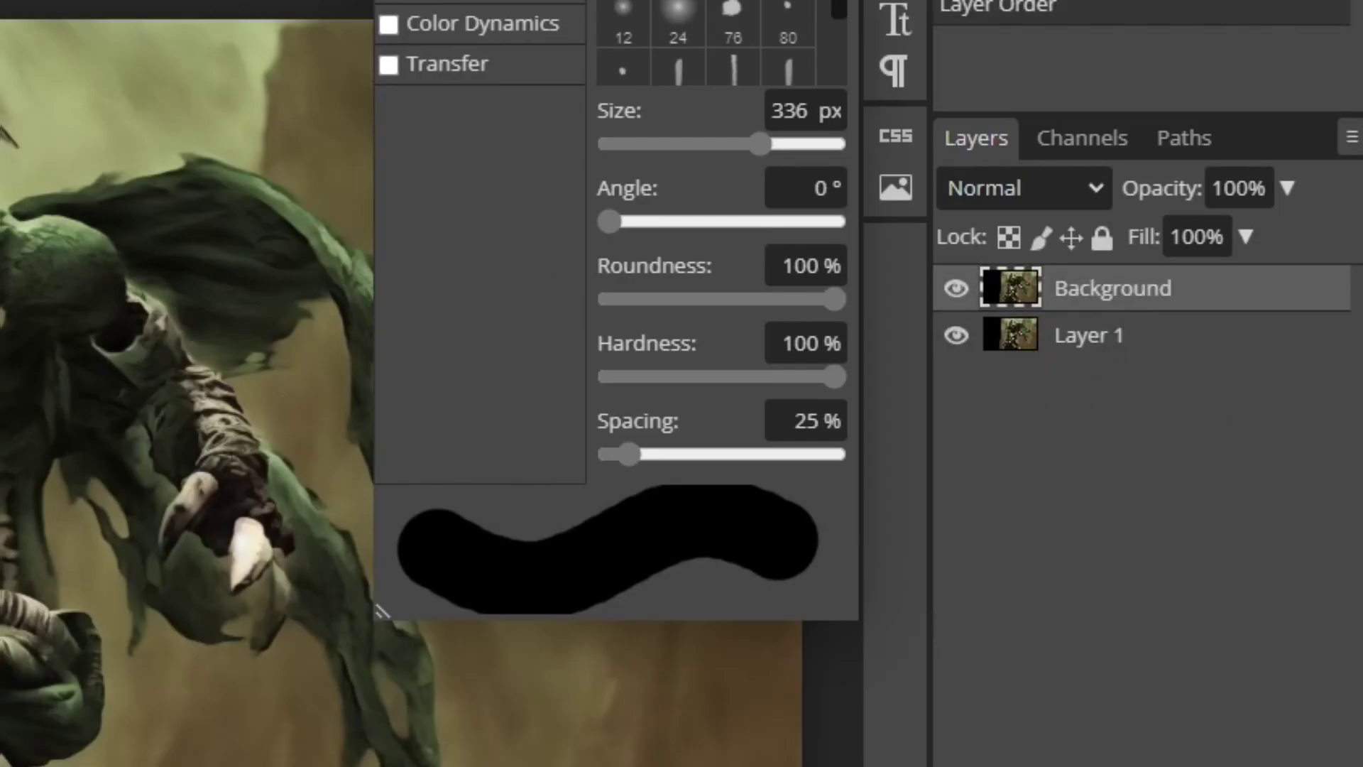
pyautogui.click(125, 475)
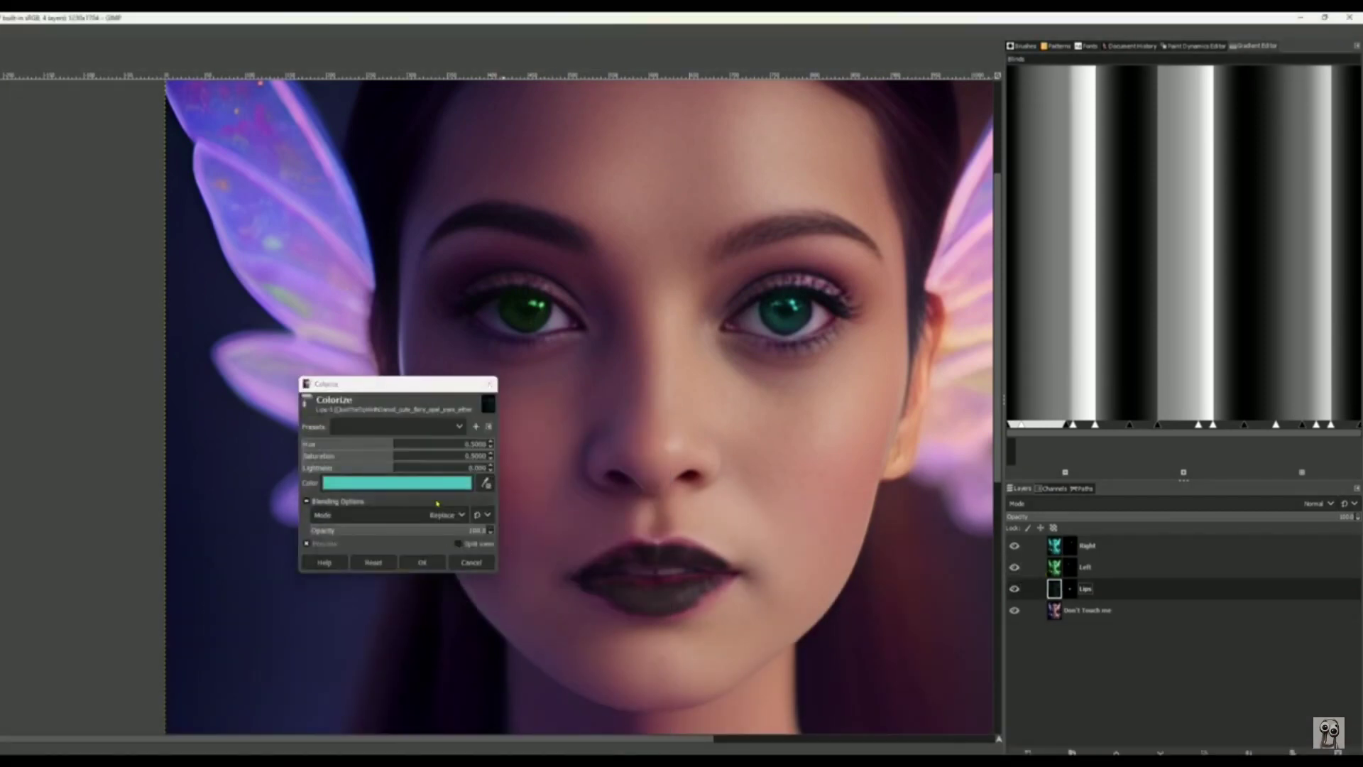
pyautogui.moveTo(396, 454)
pyautogui.mouseDown()
pyautogui.moveTo(371, 447)
pyautogui.moveTo(407, 454)
pyautogui.moveTo(399, 467)
pyautogui.mouseUp()
pyautogui.click(468, 585)
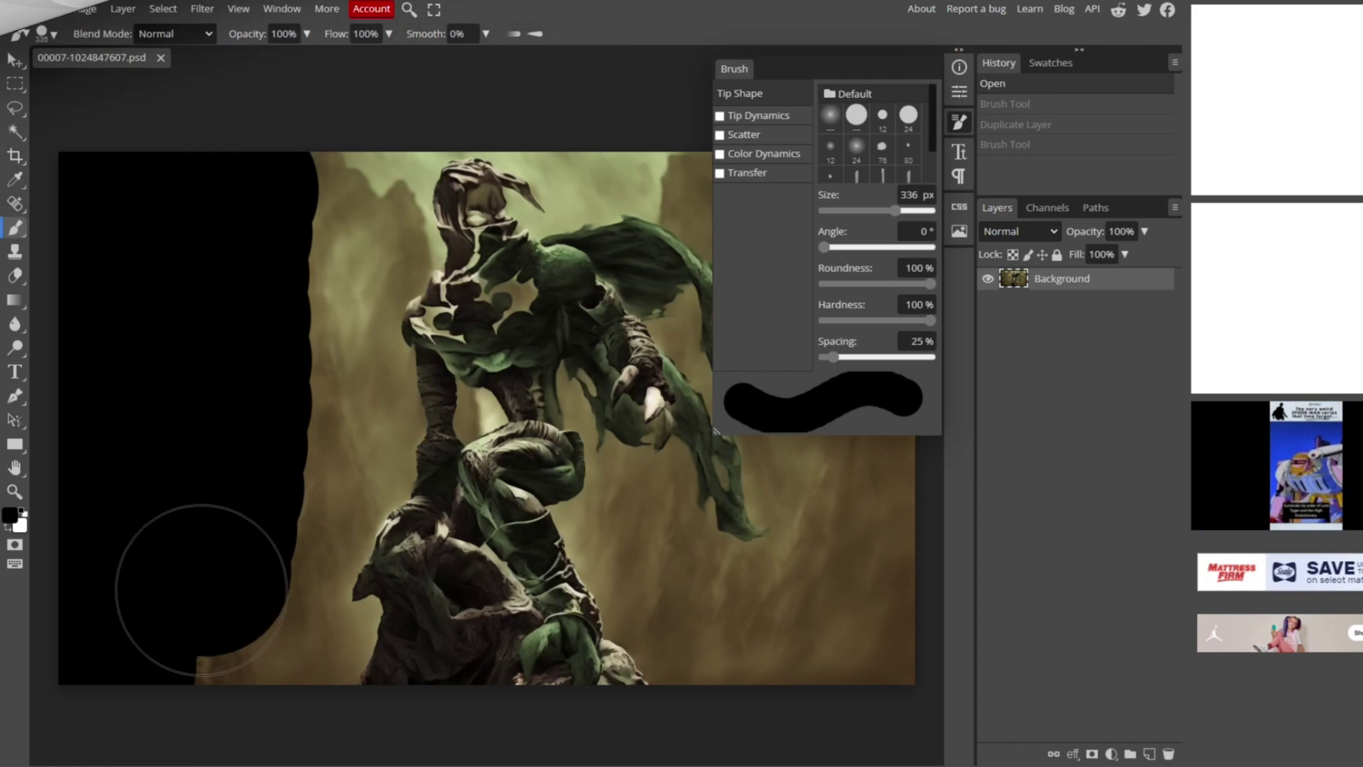
# Paint the remaining lower part of the image's left side black and duplicate the Background layer
pyautogui.moveTo(183, 578); pyautogui.dragTo(229, 645)
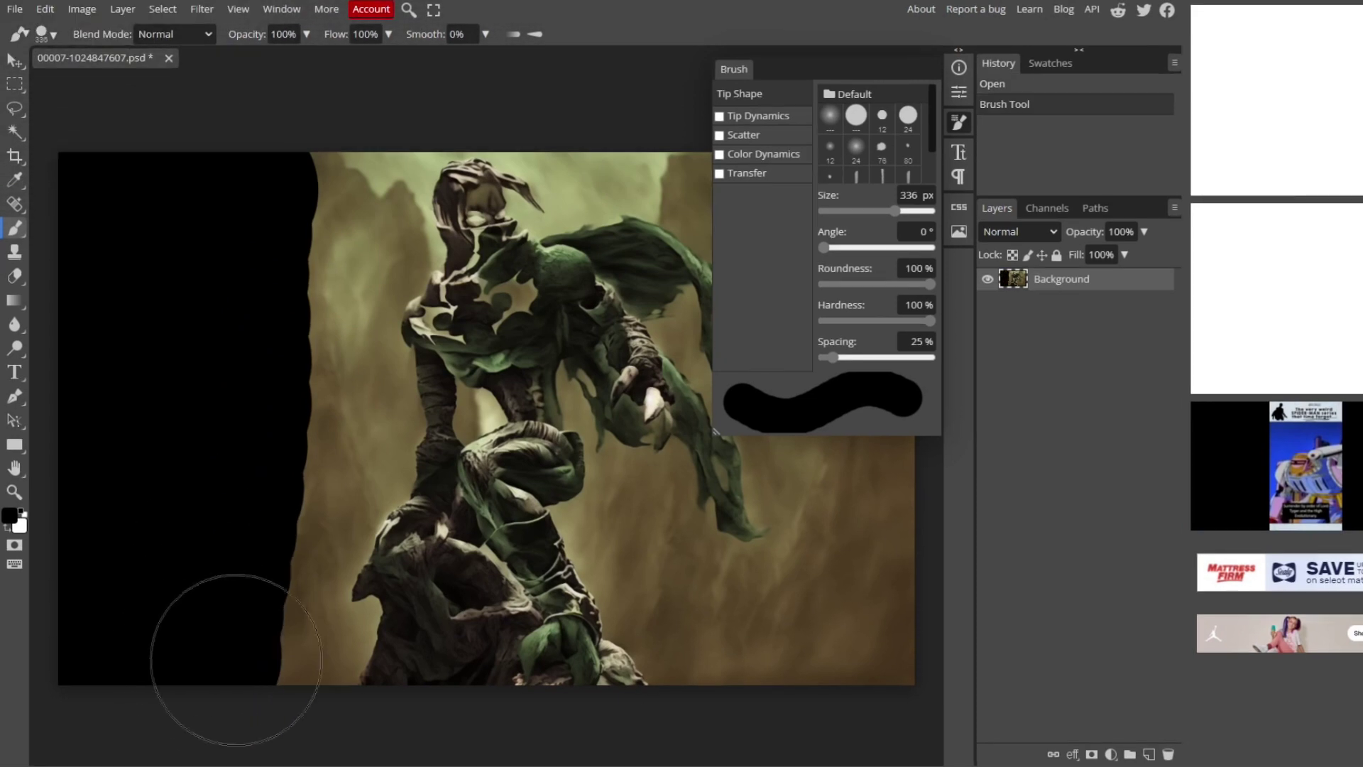
pyautogui.rightClick(1095, 292)
pyautogui.click(1107, 350)
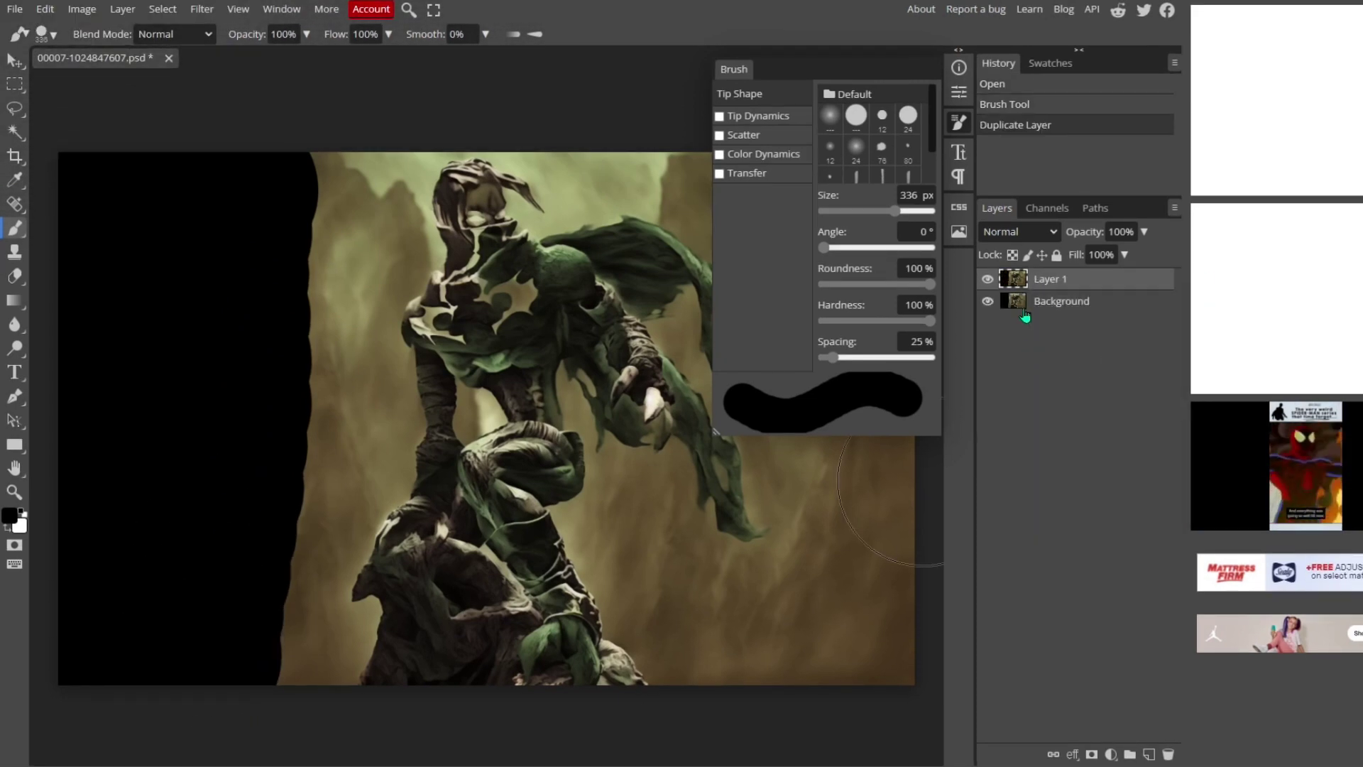
# Move Background above Layer 1 and select the brown backdrop around the figure with the Magic Wand
pyautogui.moveTo(1060, 298); pyautogui.dragTo(1066, 279)
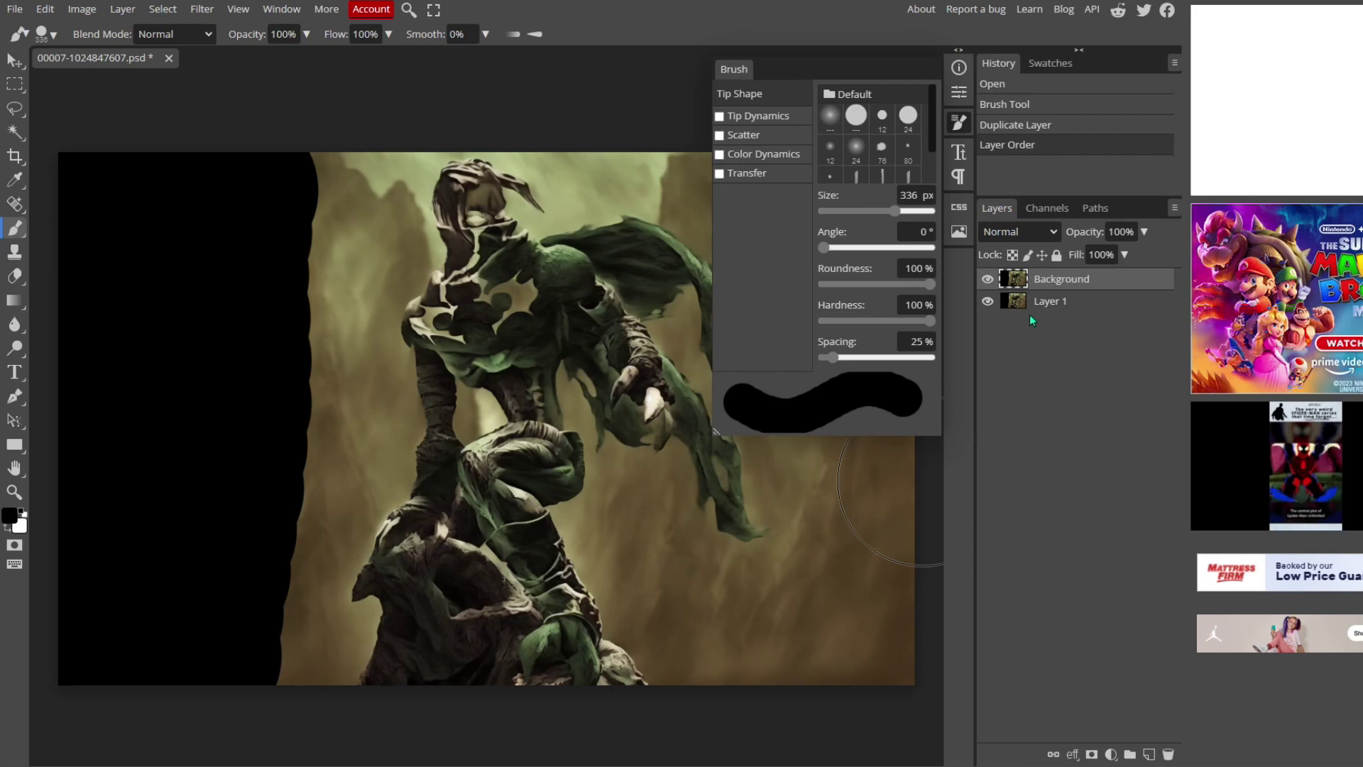
pyautogui.click(14, 132)
pyautogui.click(665, 338)
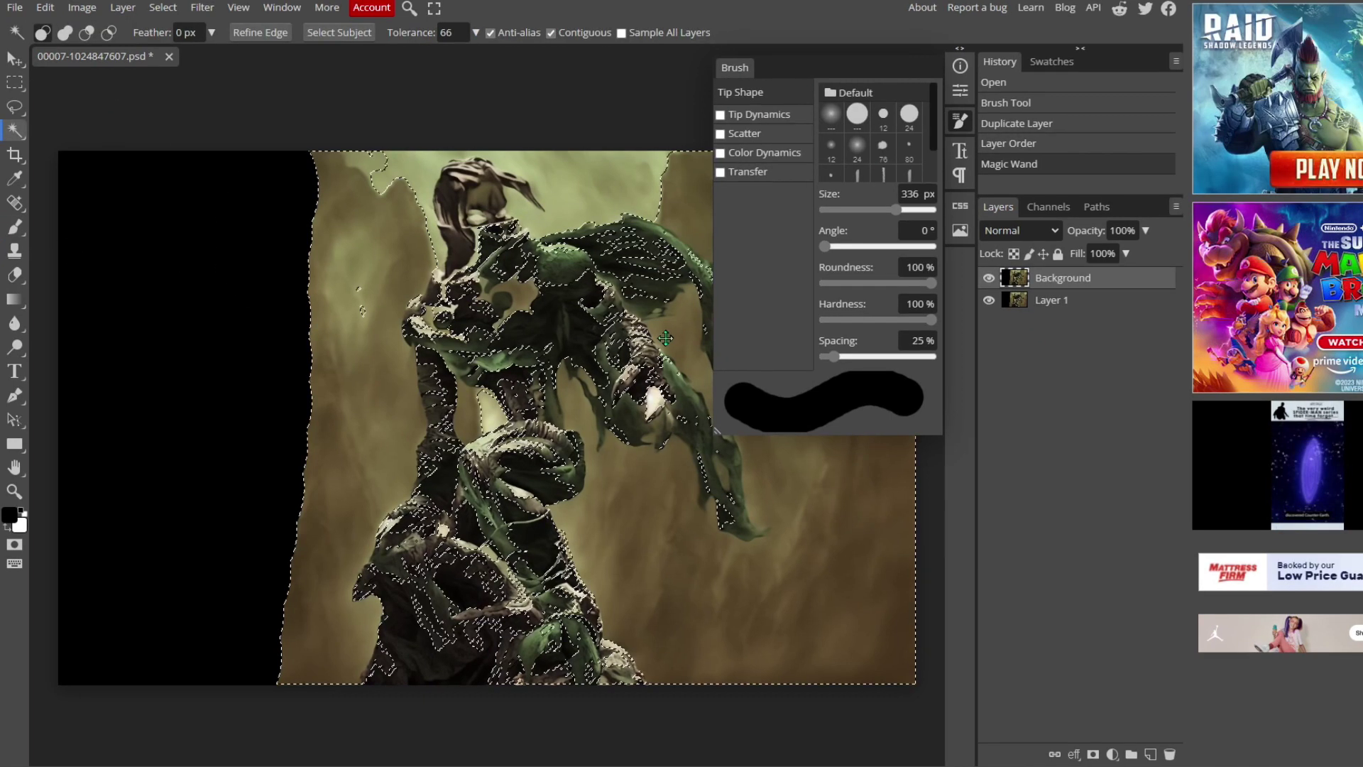
pyautogui.click(665, 338)
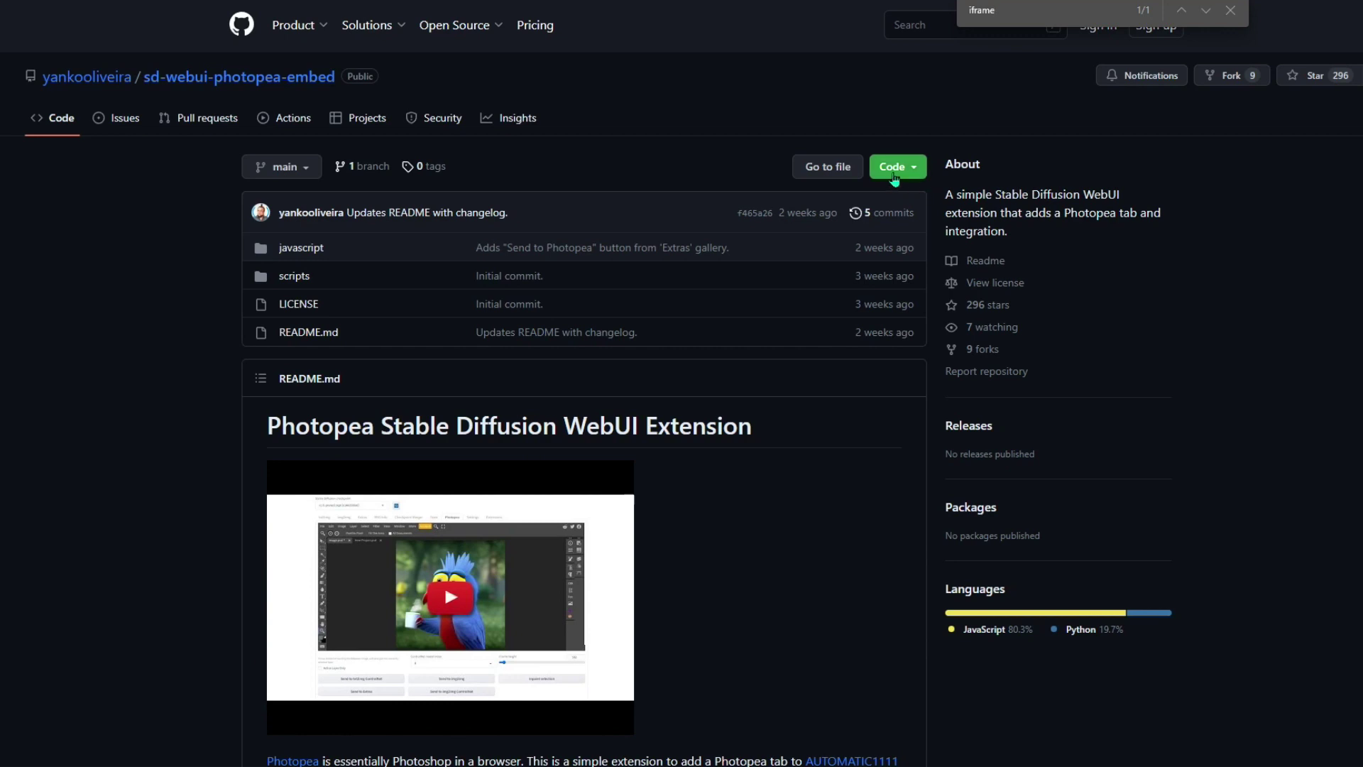
# Copy the sd-webui-photopea-embed repository's HTTPS clone URL and the page address from the browser
pyautogui.click(902, 170)
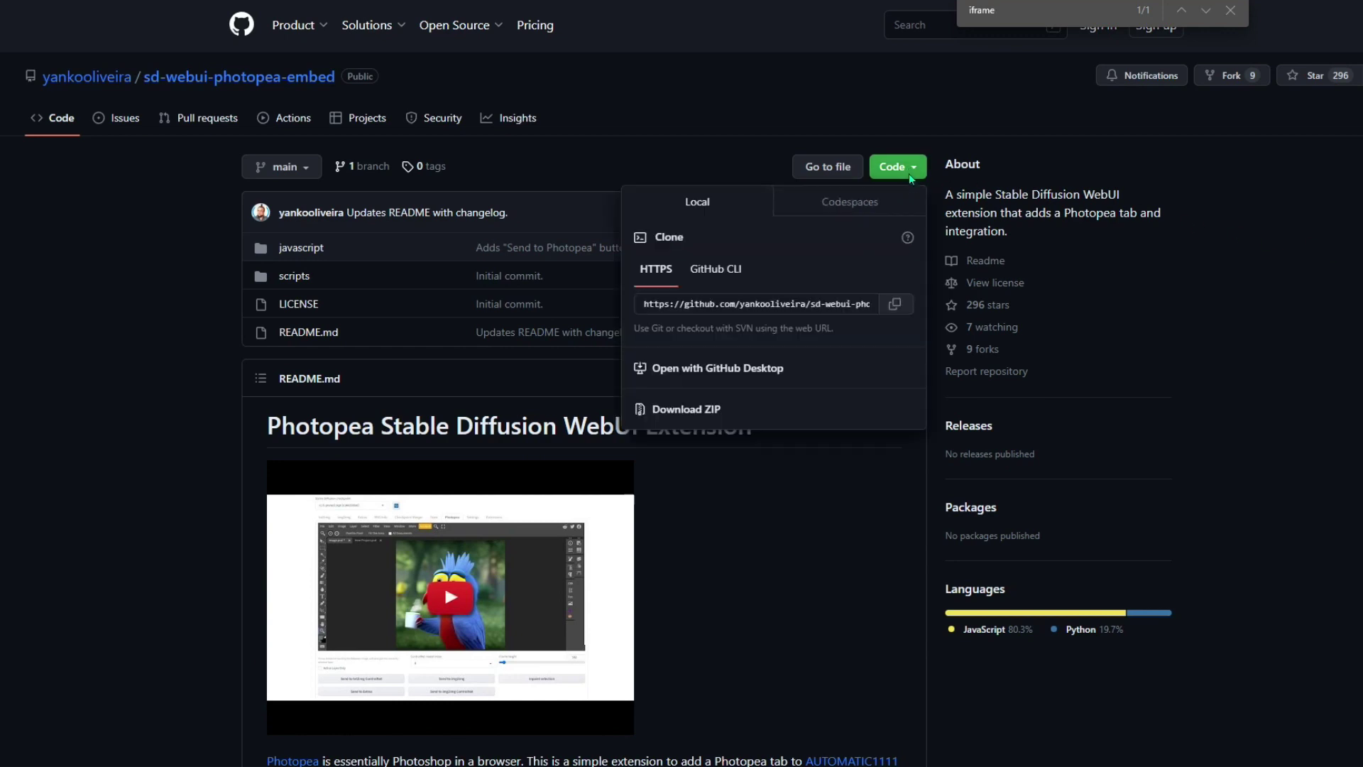
pyautogui.click(893, 307)
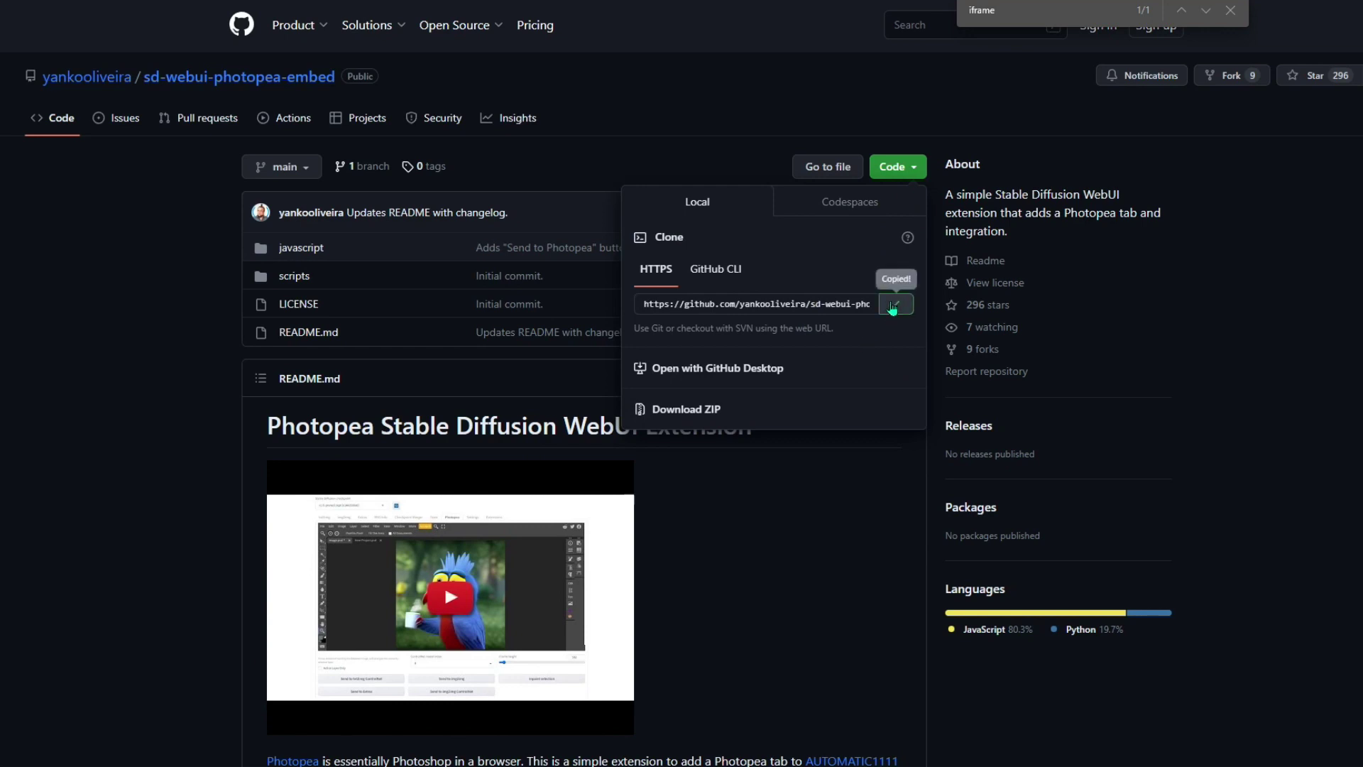
pyautogui.click(256, 2)
pyautogui.rightClick(255, 1)
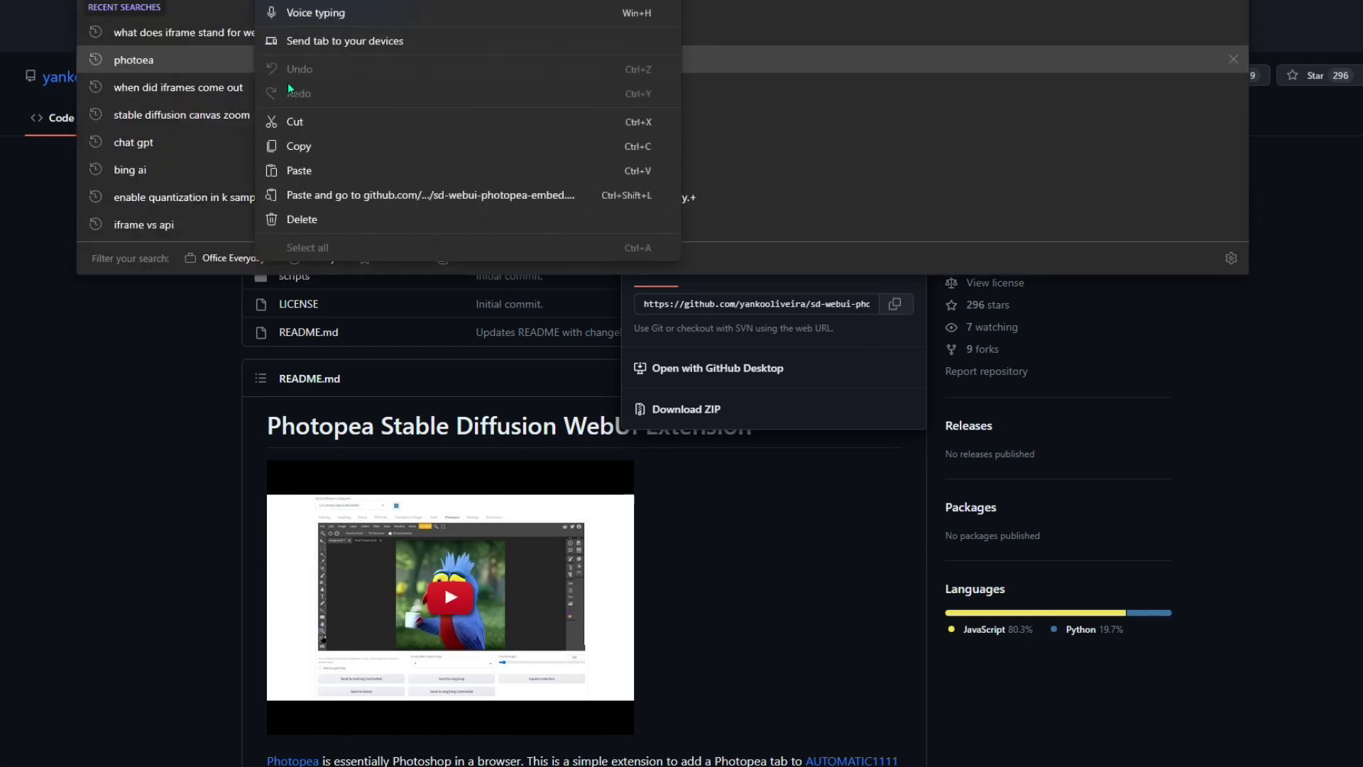
pyautogui.click(311, 144)
pyautogui.click(106, 360)
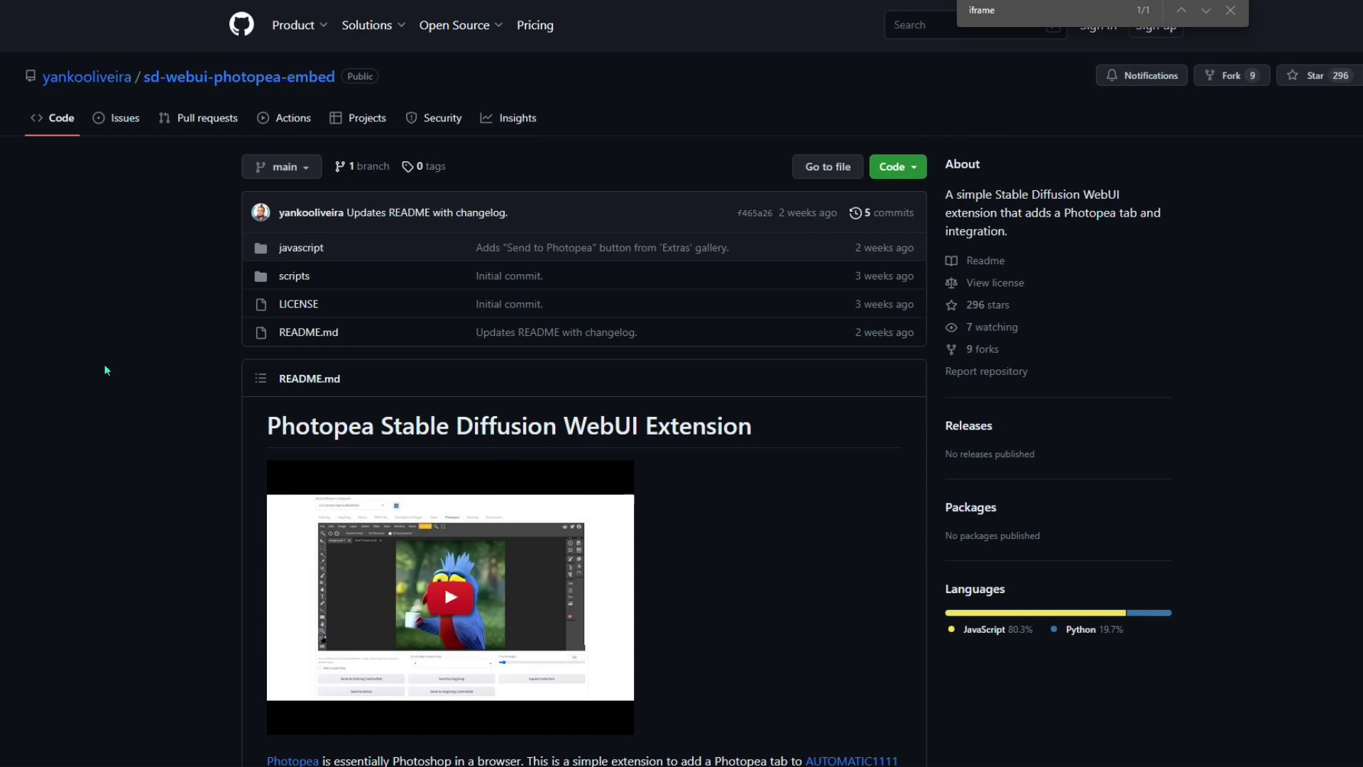
# Copy the HTTPS clone URL of the sd-webui-photopea-embed repository again
pyautogui.click(903, 168)
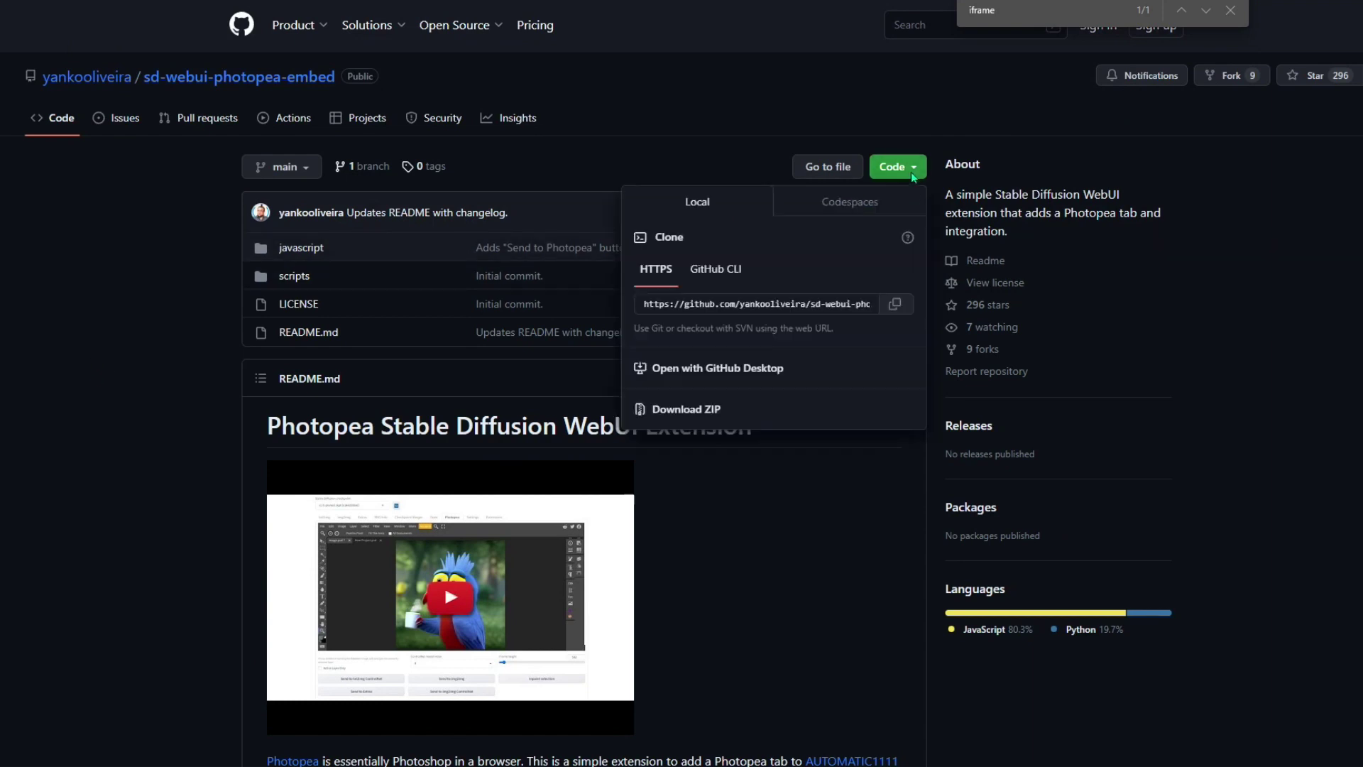
pyautogui.click(895, 307)
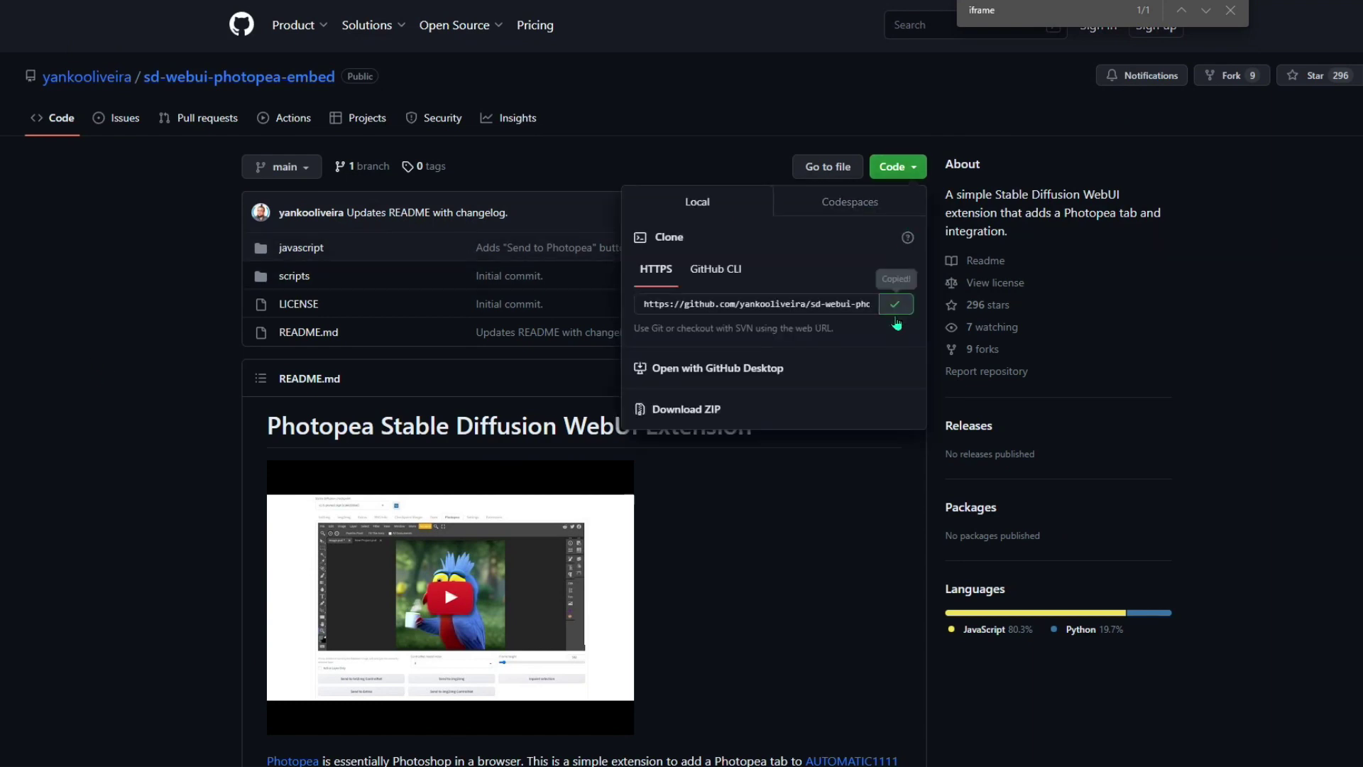
pyautogui.click(136, 403)
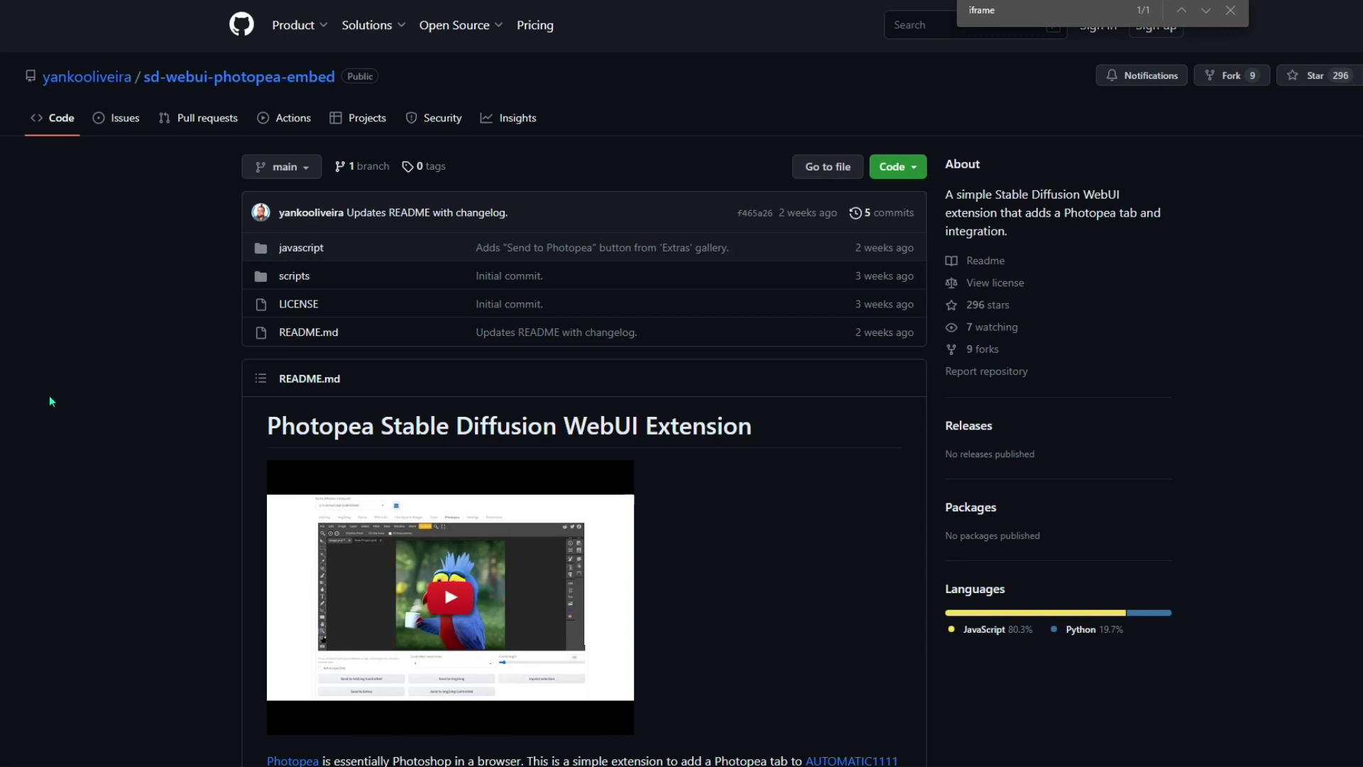
pyautogui.click(893, 168)
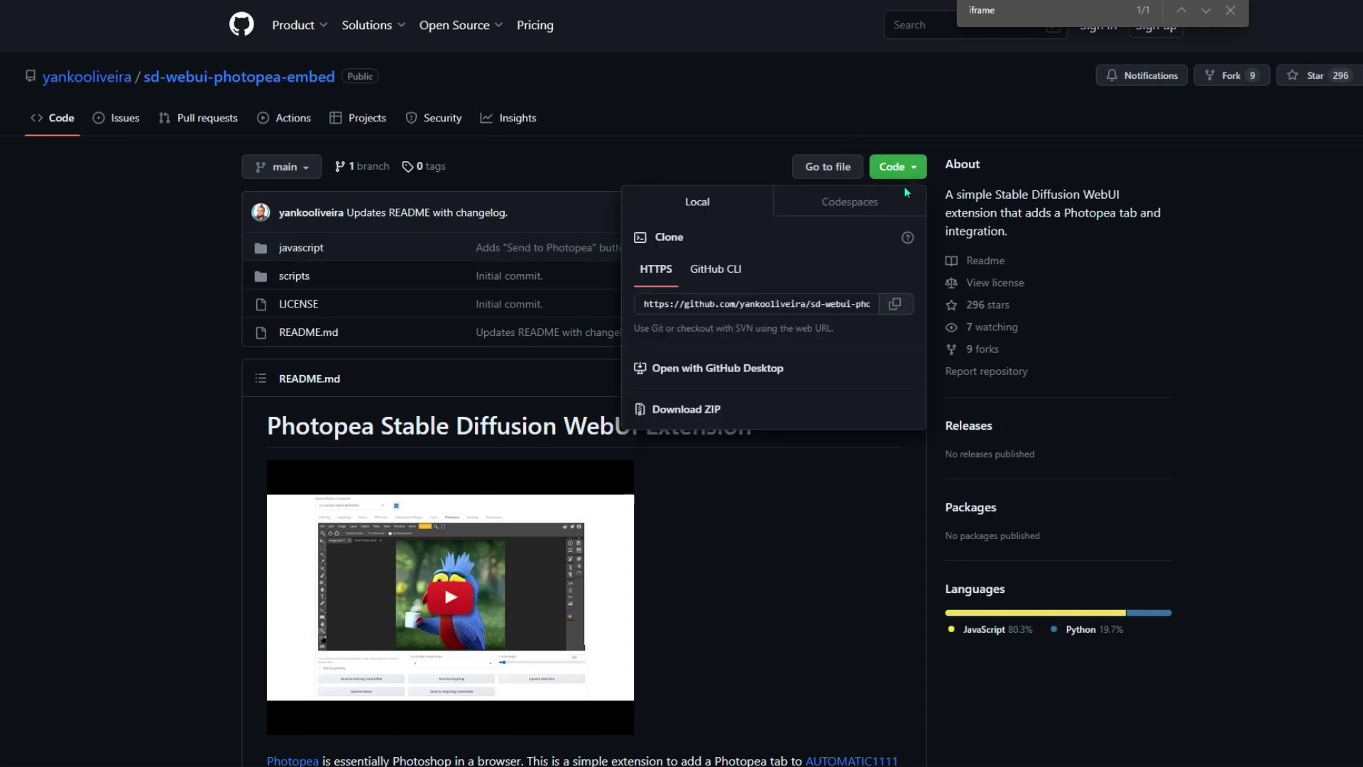
pyautogui.click(895, 304)
pyautogui.click(1253, 370)
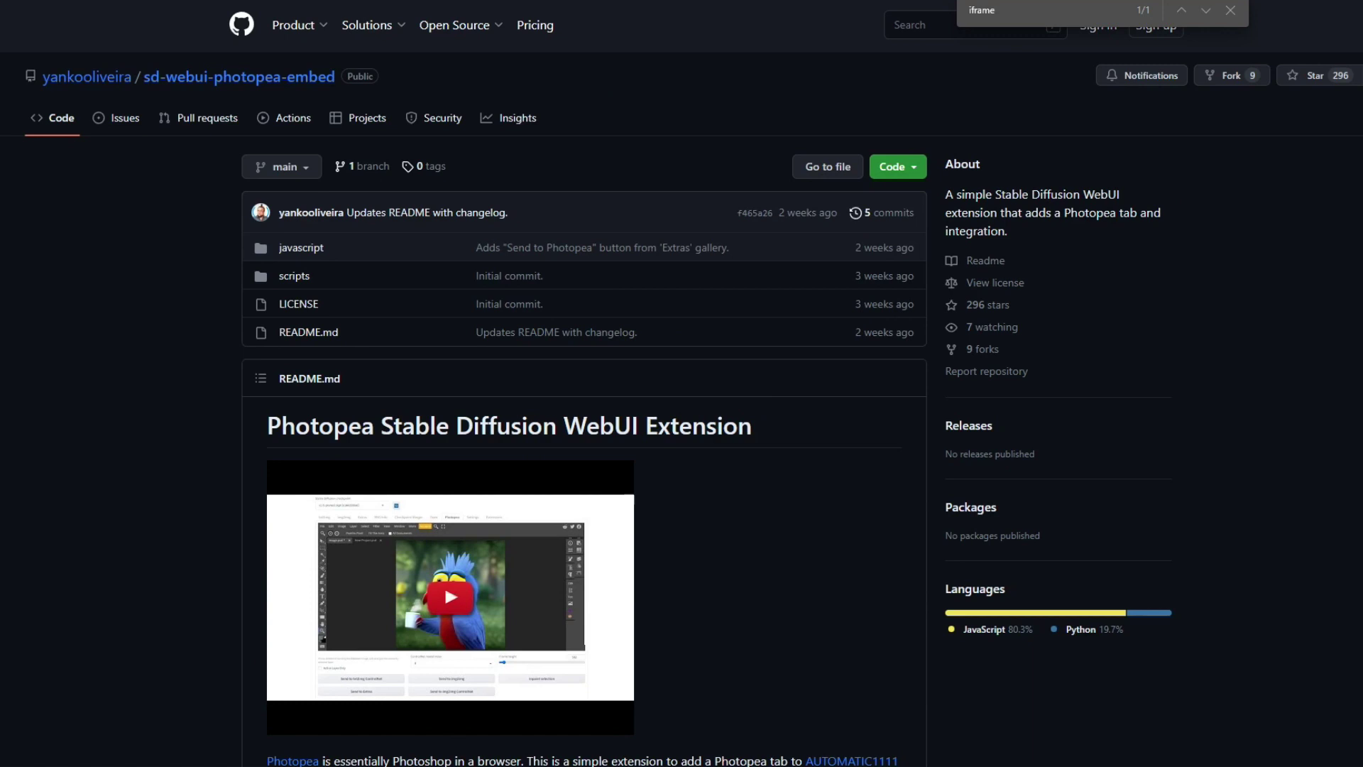
# Switch to Stable Diffusion WebUI and enter the copied sd-webui-photopea-embed.git URL as the git repository for installing an extension from URL
pyautogui.moveTo(1056, 1)
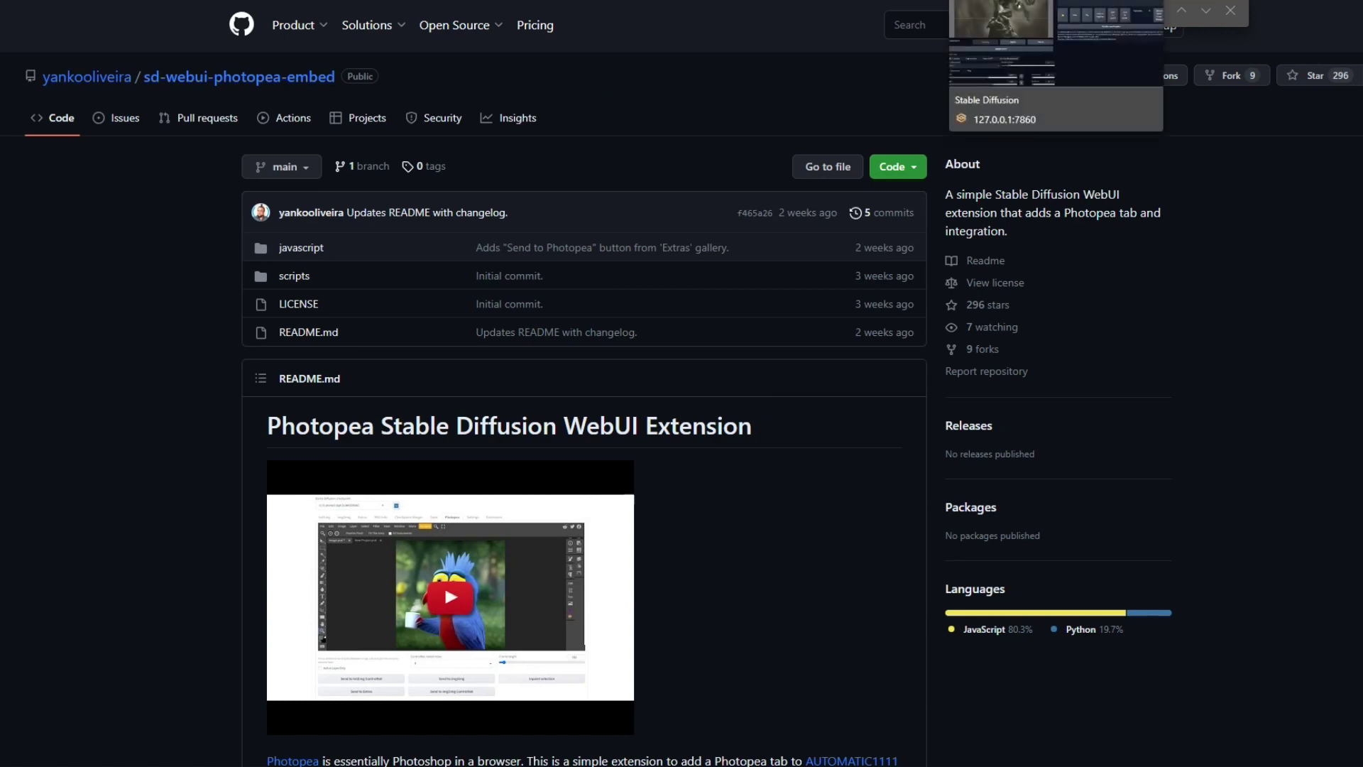
pyautogui.click(1056, 1)
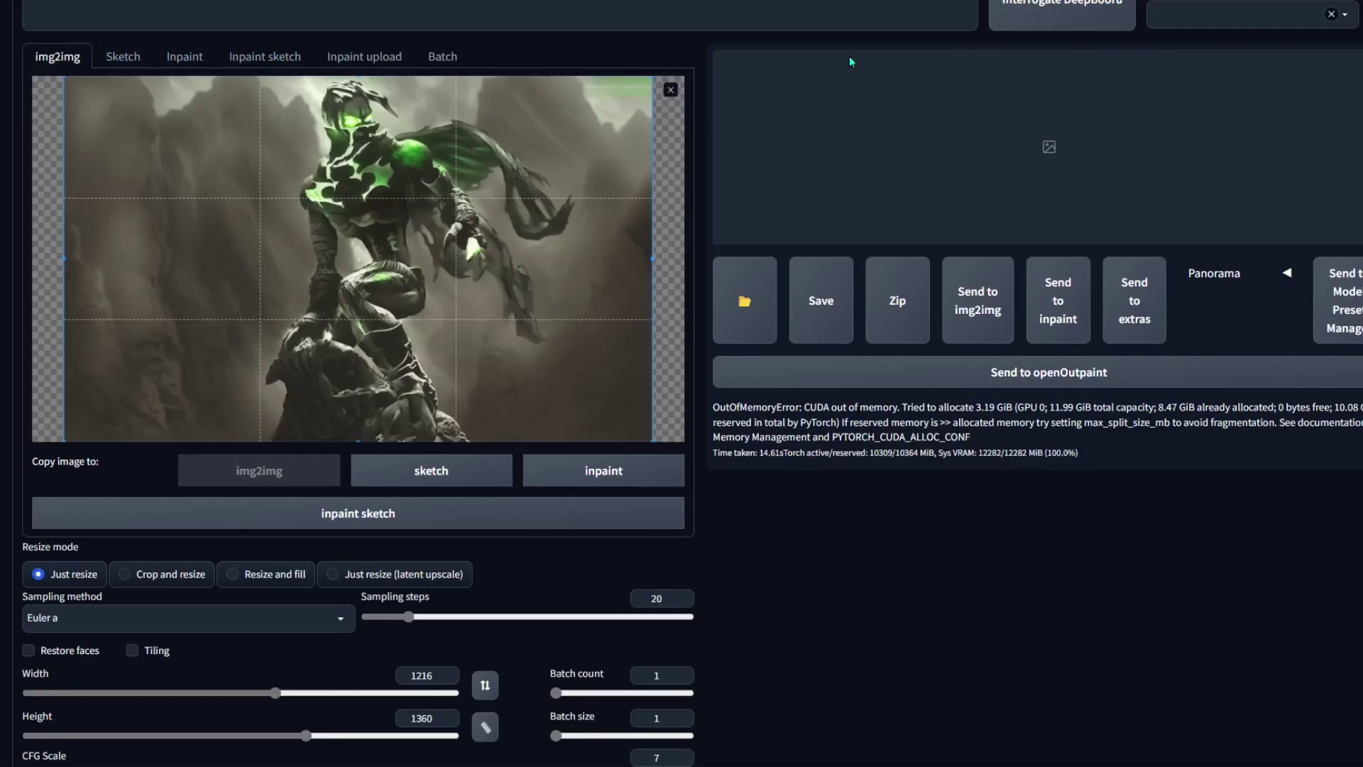
pyautogui.scroll(3, 829, 130)
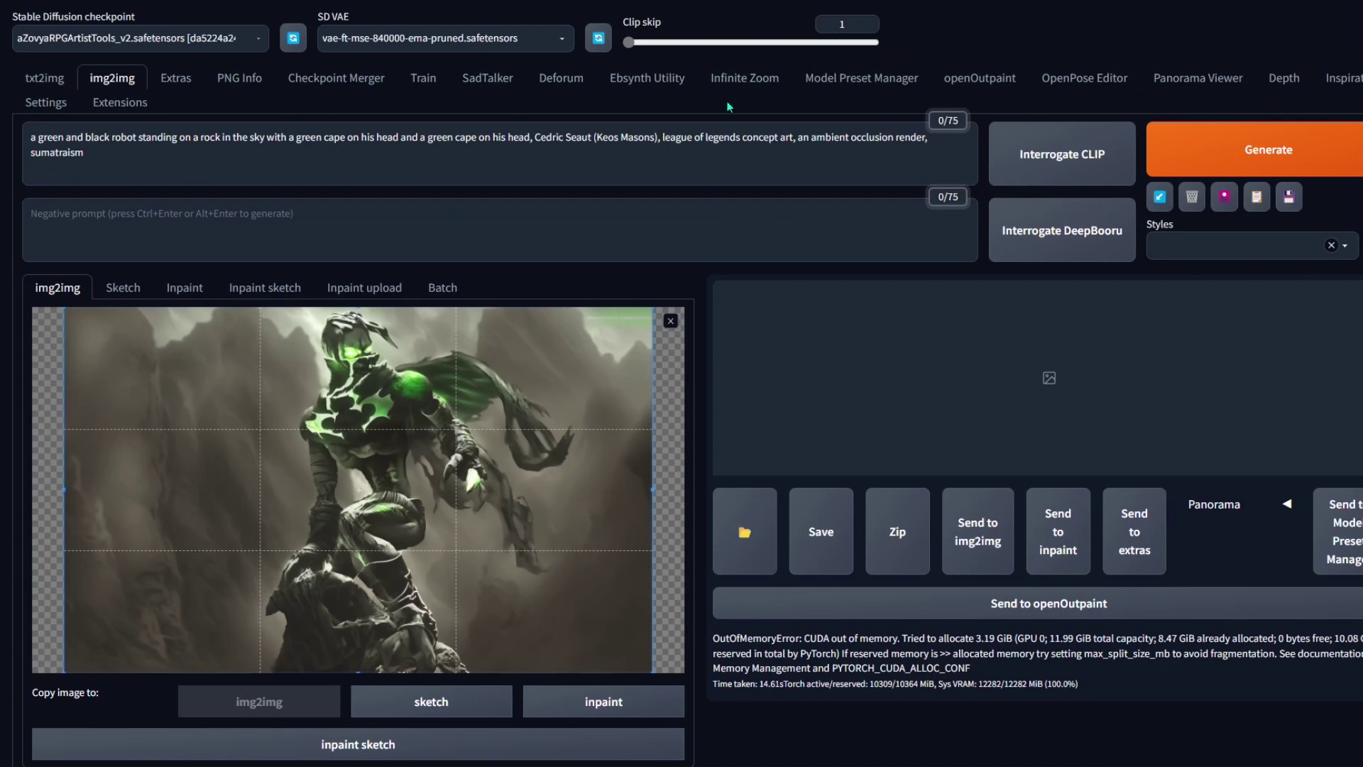
pyautogui.click(130, 107)
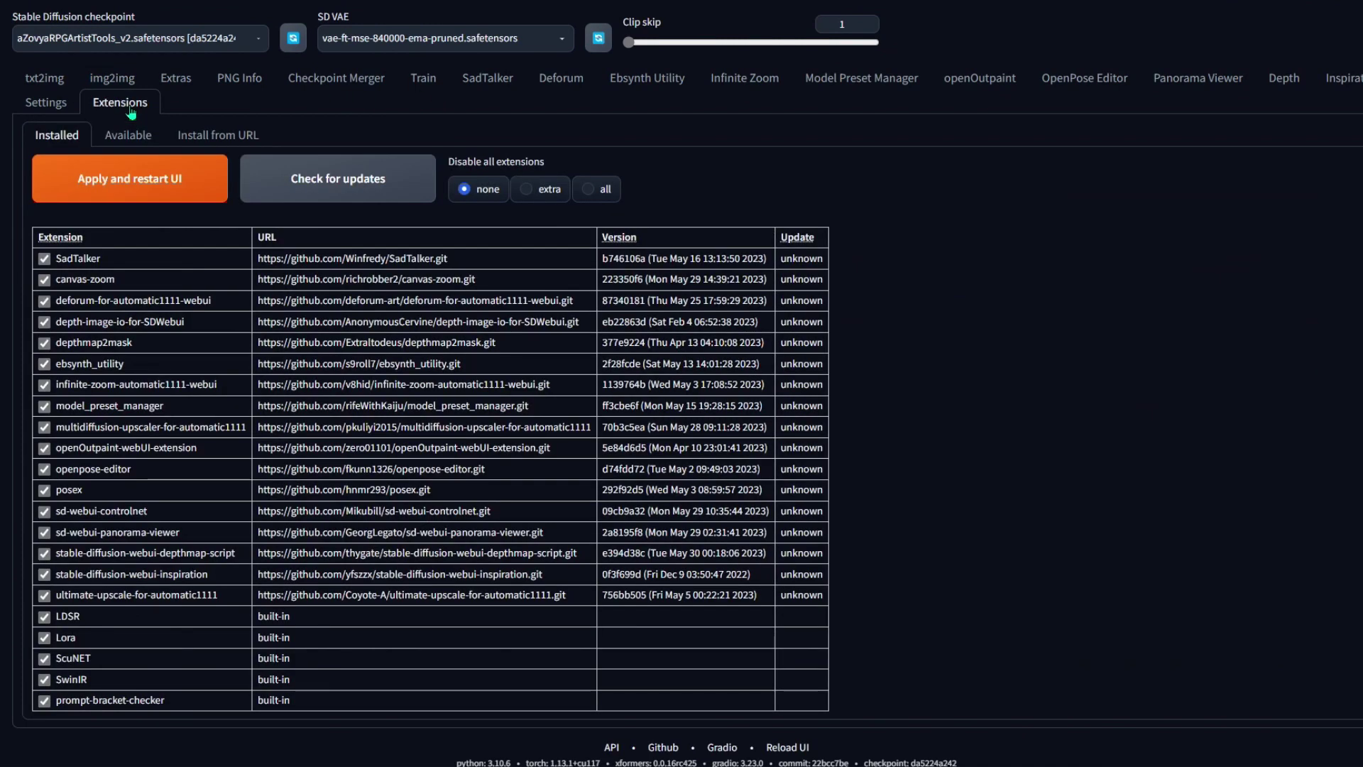
pyautogui.click(220, 135)
pyautogui.click(225, 183)
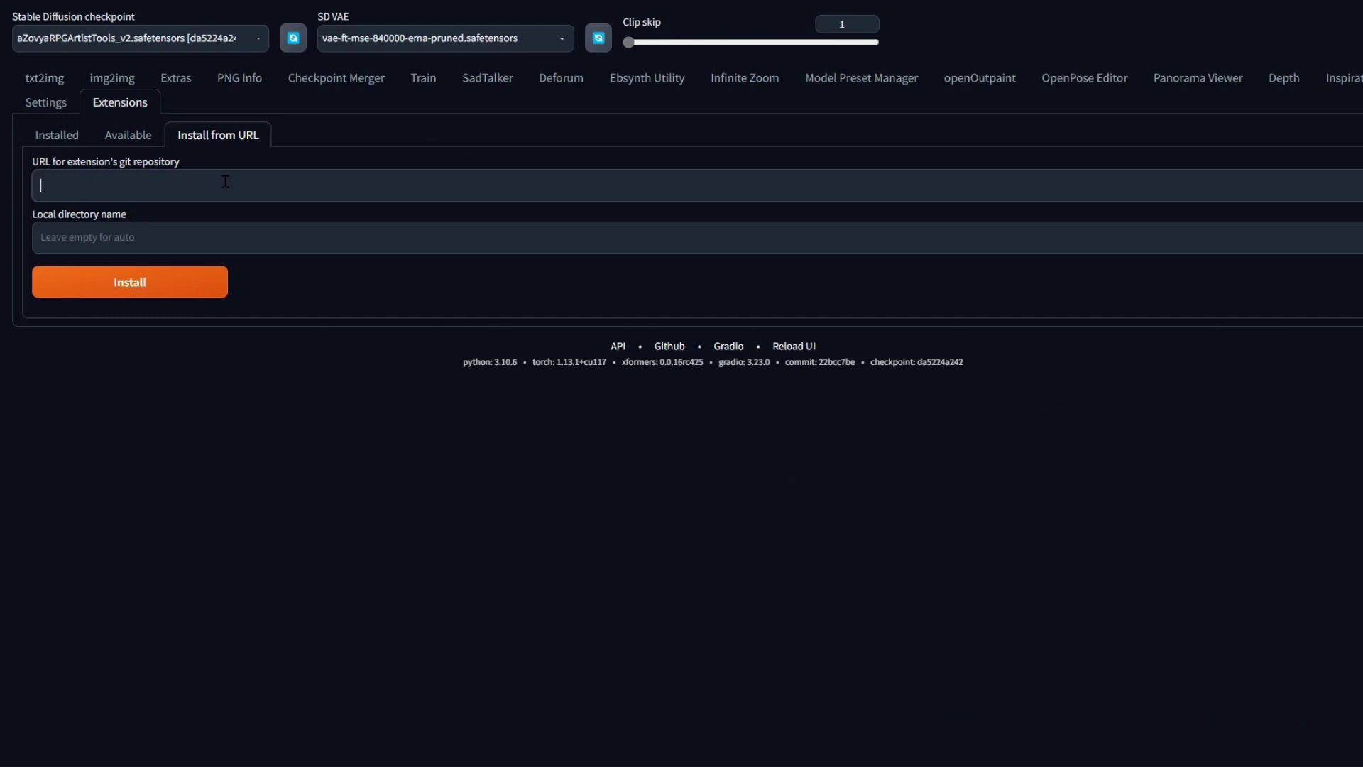
pyautogui.hotkey('ctrl', 'v')
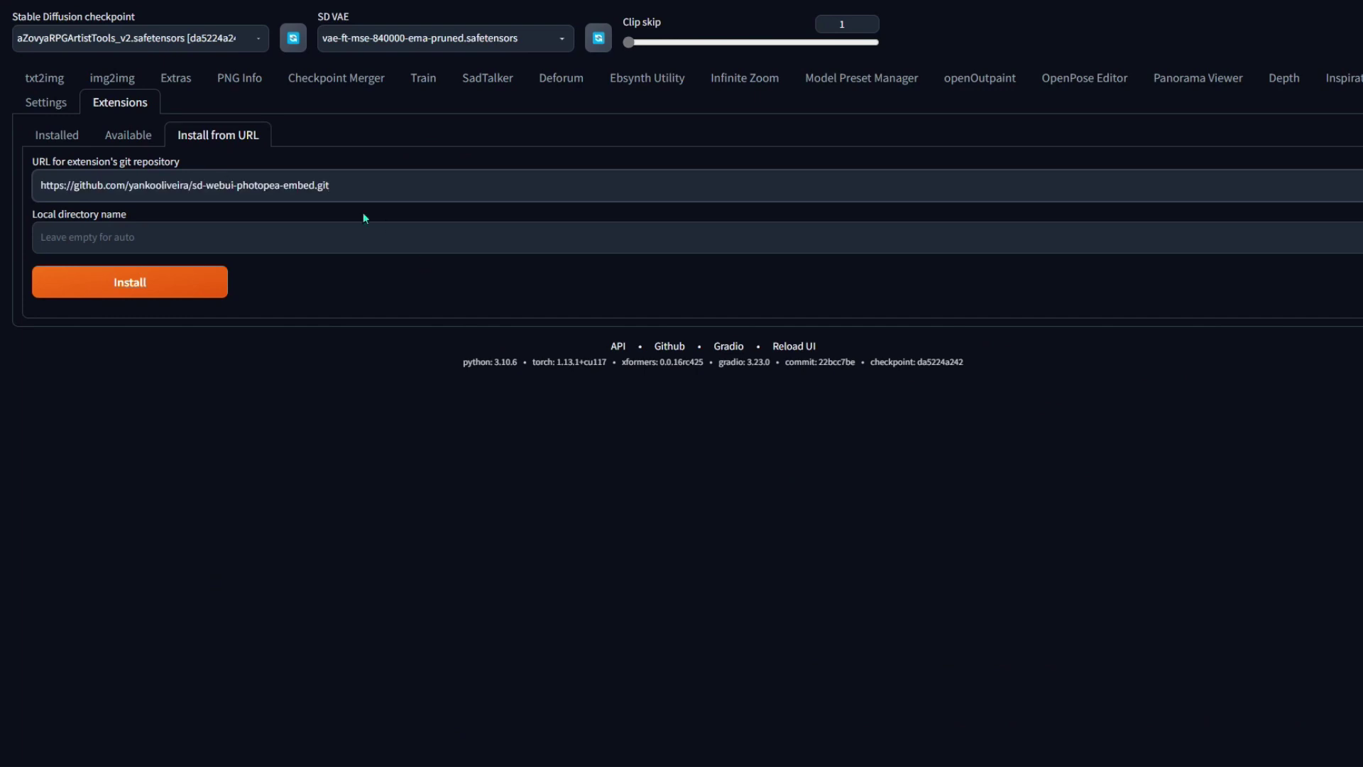
pyautogui.moveTo(357, 179); pyautogui.dragTo(40, 185)
pyautogui.click(277, 542)
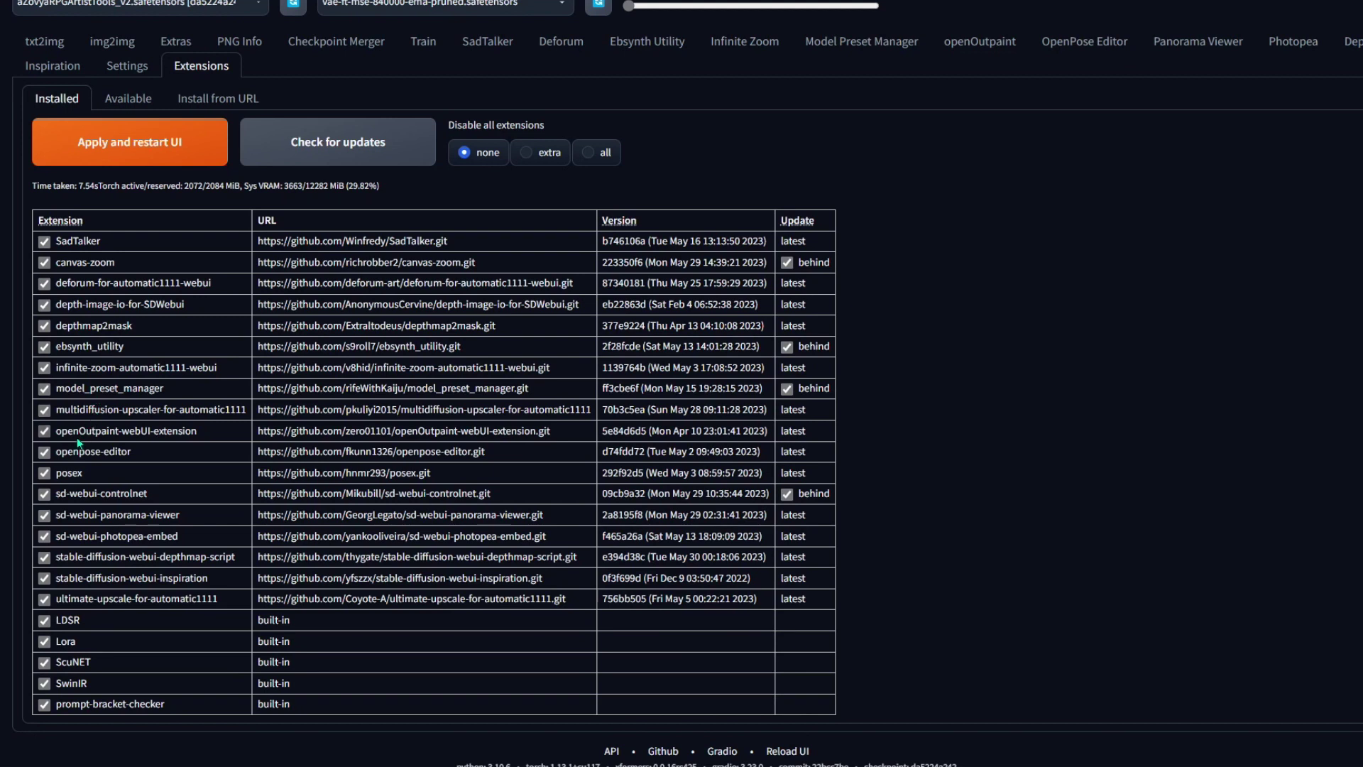
# Check the installed extensions for updates, then apply the changes and restart the UI
pyautogui.click(316, 155)
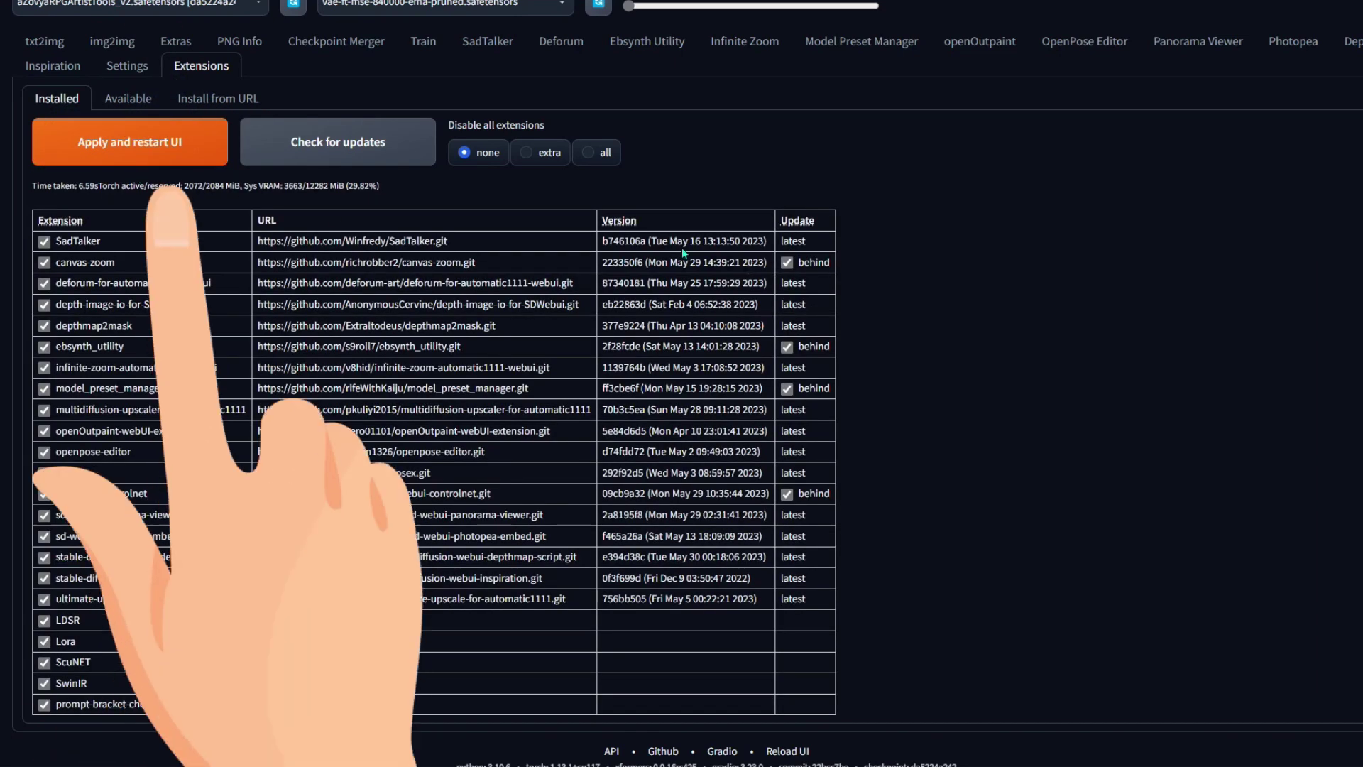
pyautogui.click(130, 139)
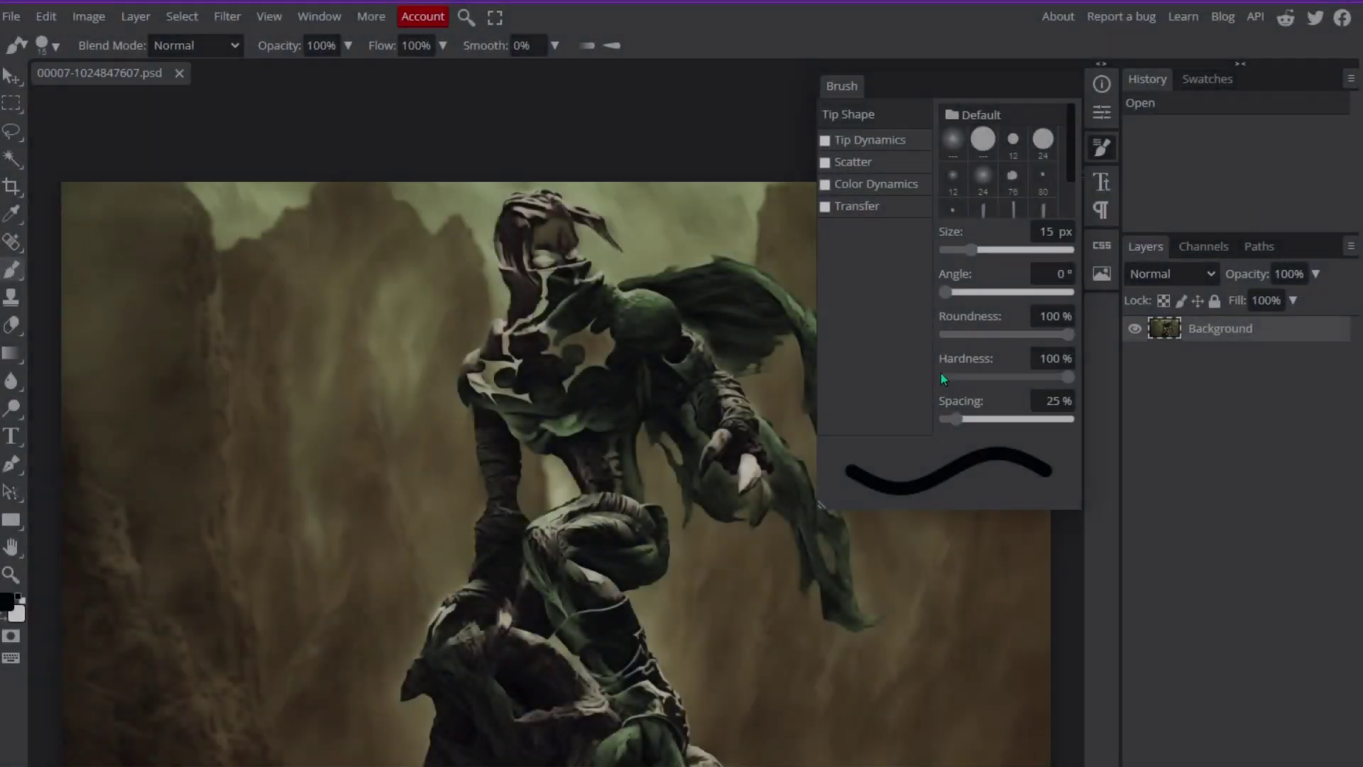
# Paint the left half of the image black with a 1000 px brush and duplicate the Background layer
pyautogui.moveTo(971, 250); pyautogui.dragTo(1073, 250)
pyautogui.moveTo(343, 331)
pyautogui.mouseDown()
pyautogui.moveTo(280, 485)
pyautogui.moveTo(263, 611)
pyautogui.mouseUp()
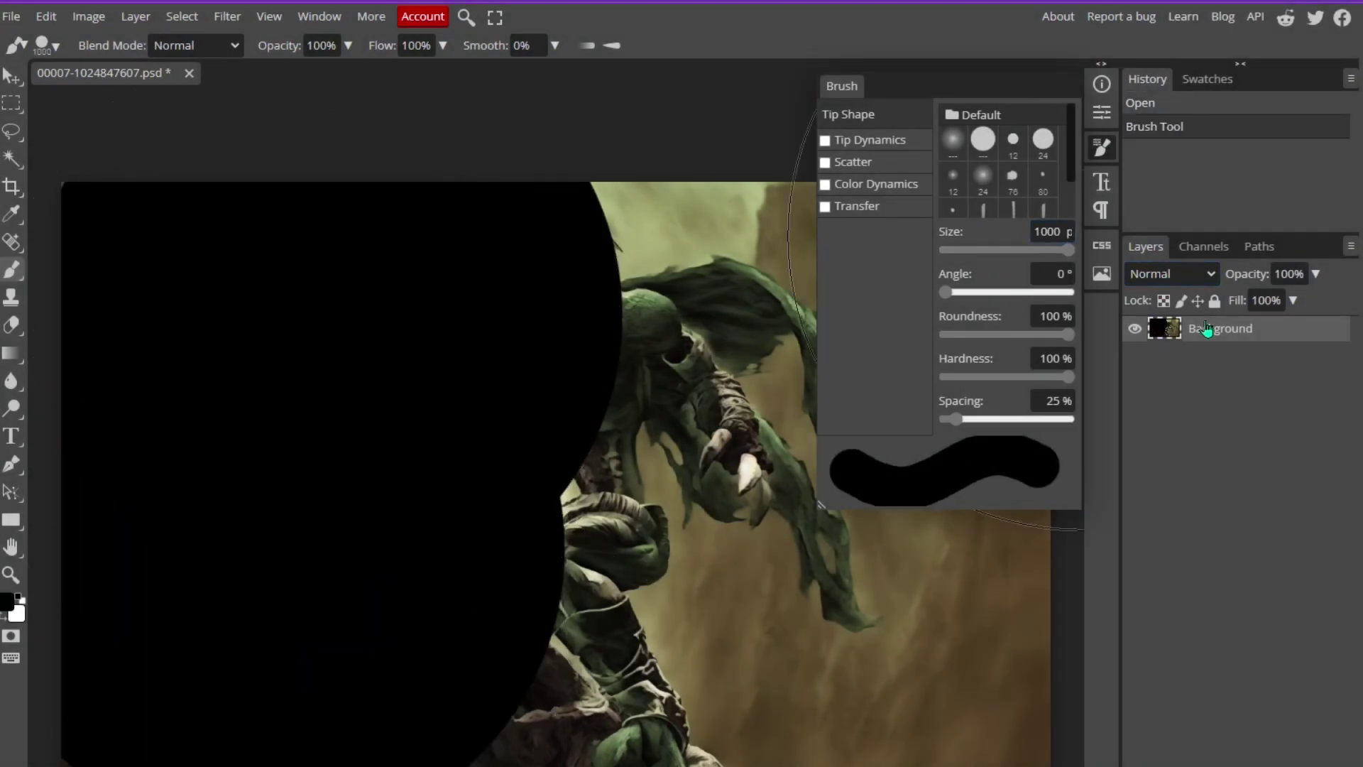
pyautogui.rightClick(1207, 327)
pyautogui.click(1291, 399)
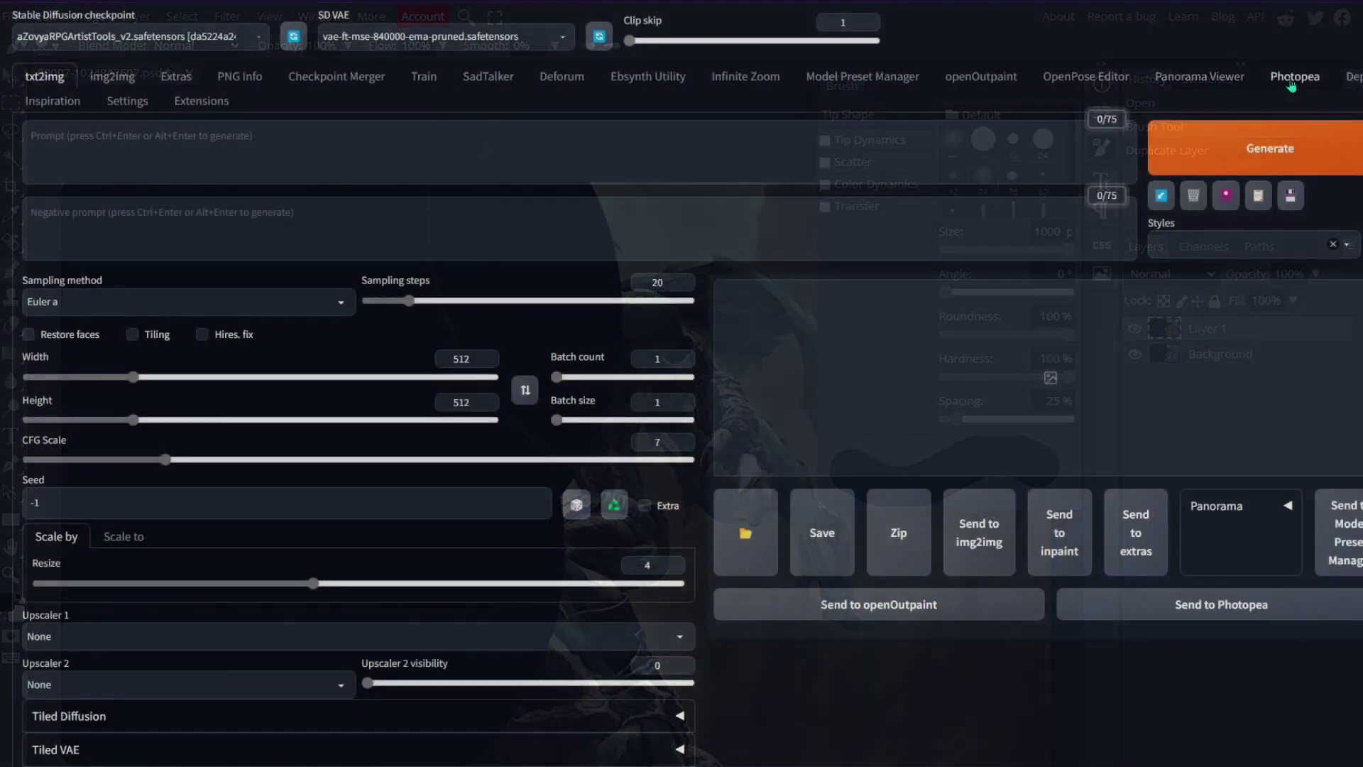
# Open the embedded Photopea editor in the WebUI and copy the startup log from the webui-user console
pyautogui.click(1295, 76)
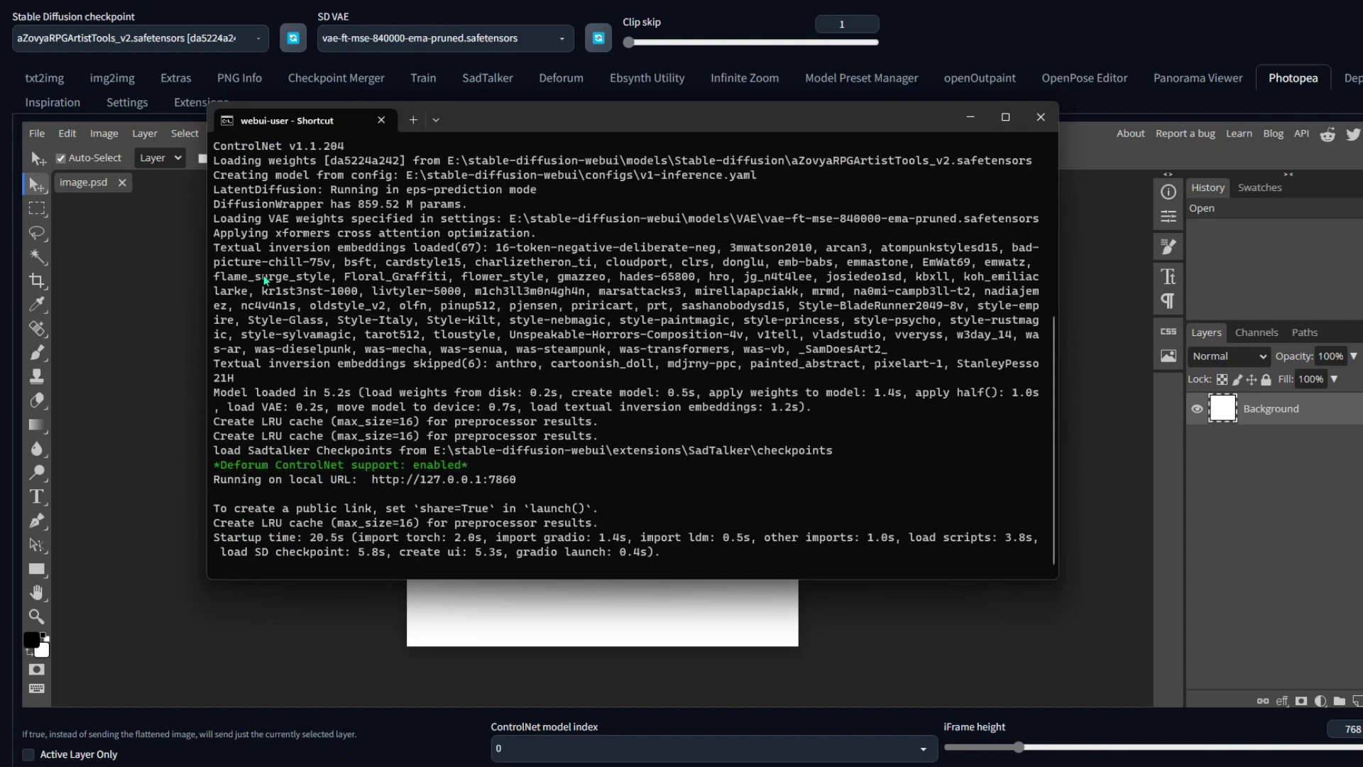
pyautogui.moveTo(242, 161); pyautogui.dragTo(694, 554)
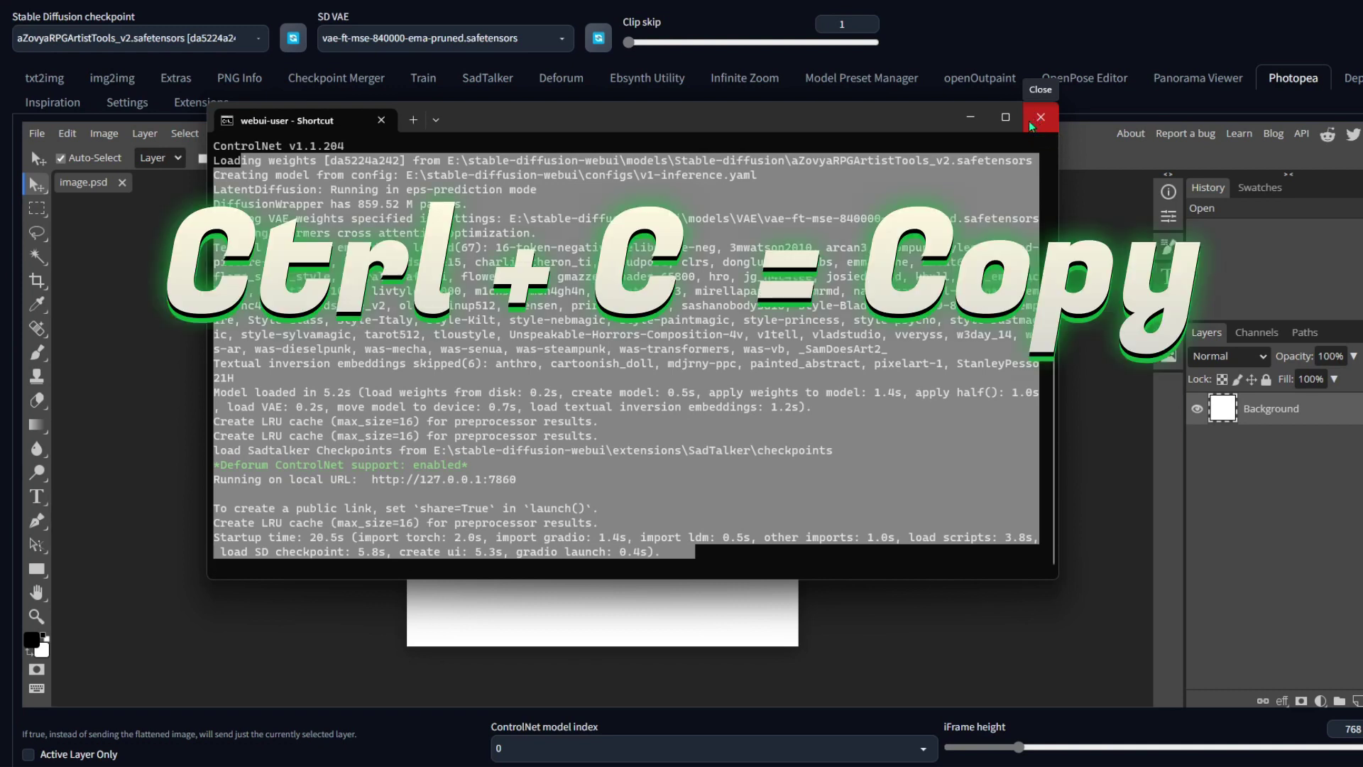
pyautogui.hotkey('ctrl', 'c')
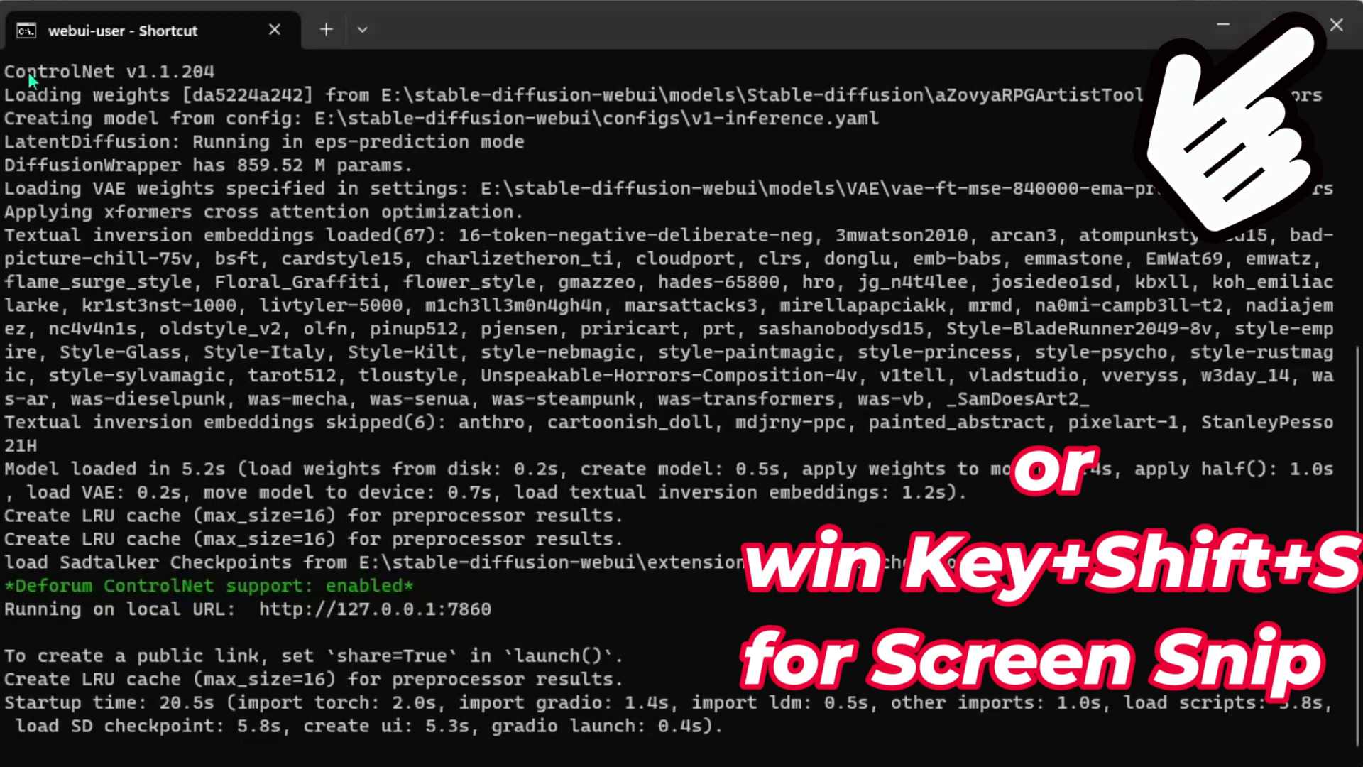
# Capture the webui-user console output as a screen snip and choose the highlighter in Snipping Tool
pyautogui.press('super+shift+s')
pyautogui.moveTo(10, 51); pyautogui.dragTo(1296, 739)
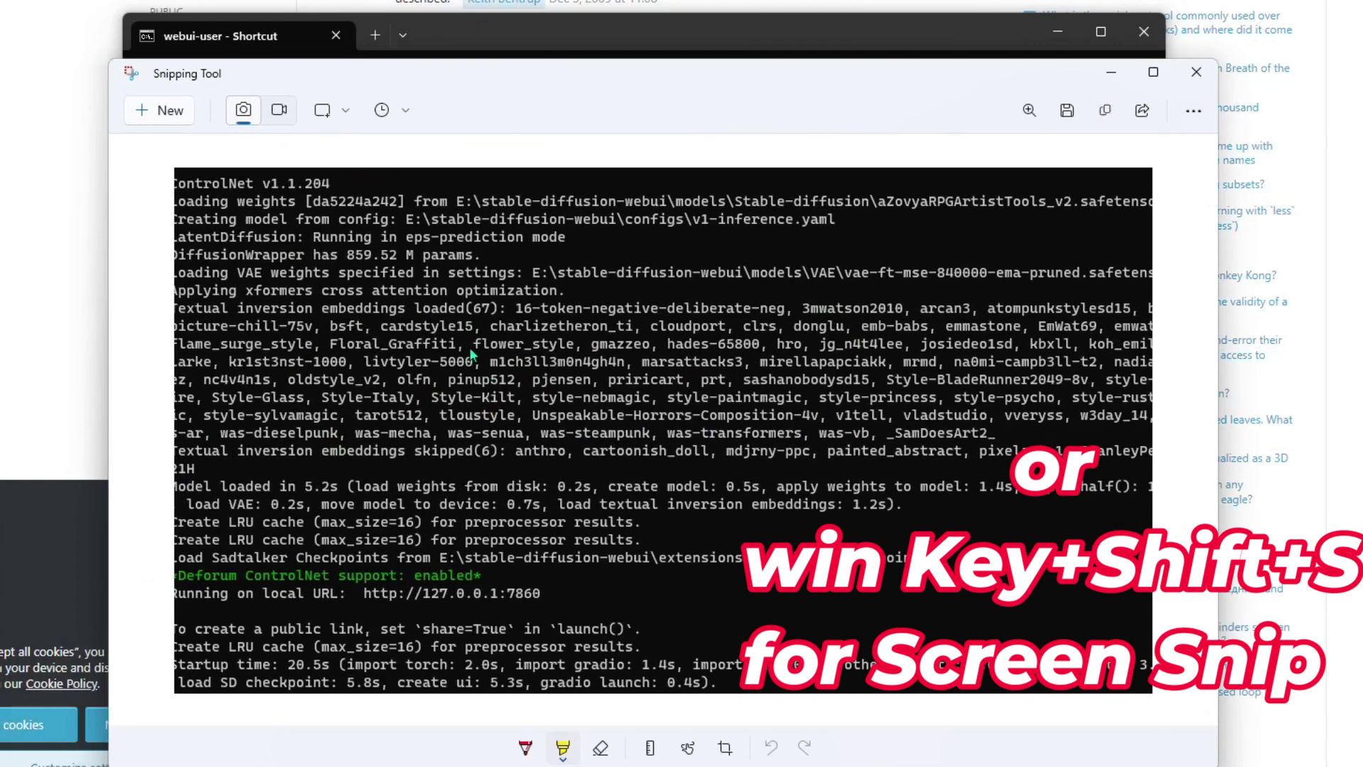
pyautogui.click(562, 749)
pyautogui.click(357, 631)
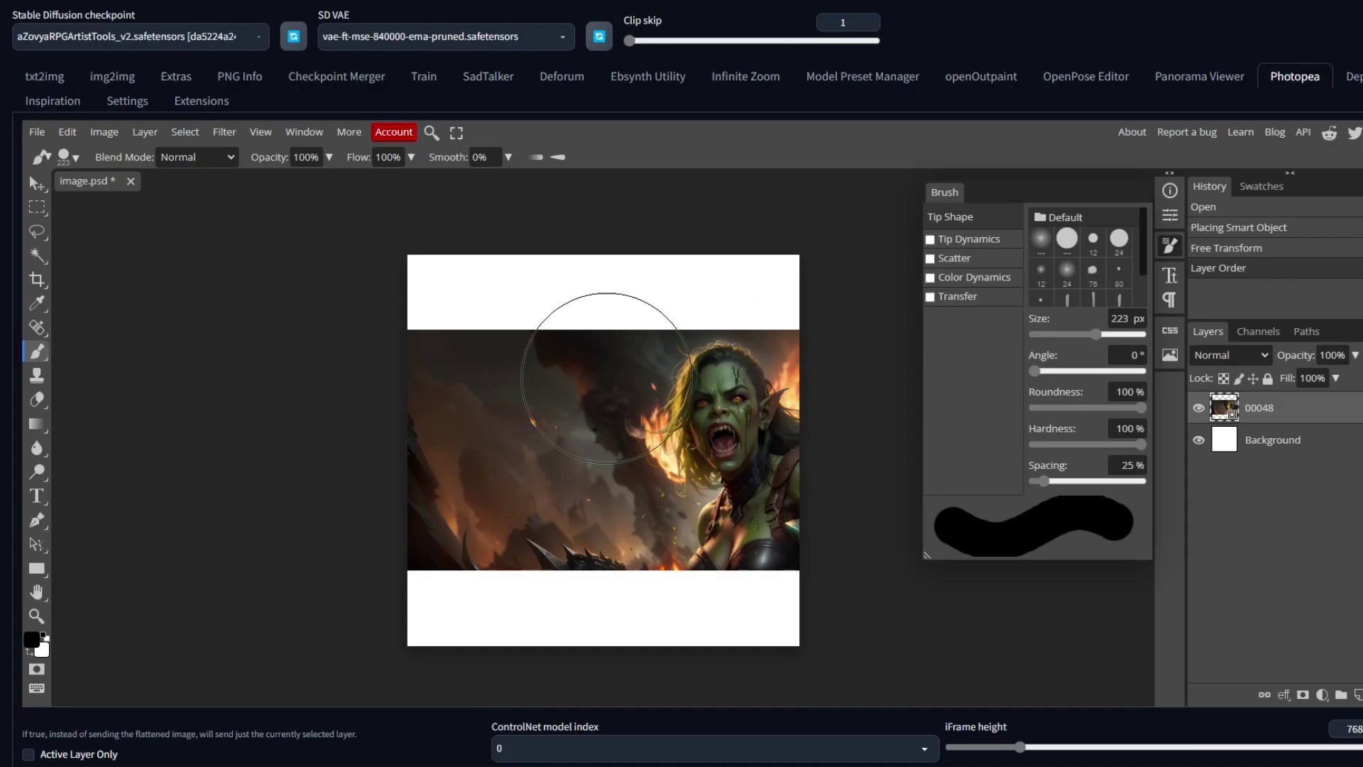
# Rasterize the 00048 smart object and brush black over the white area below the picture with the 223 px brush
pyautogui.click(478, 365)
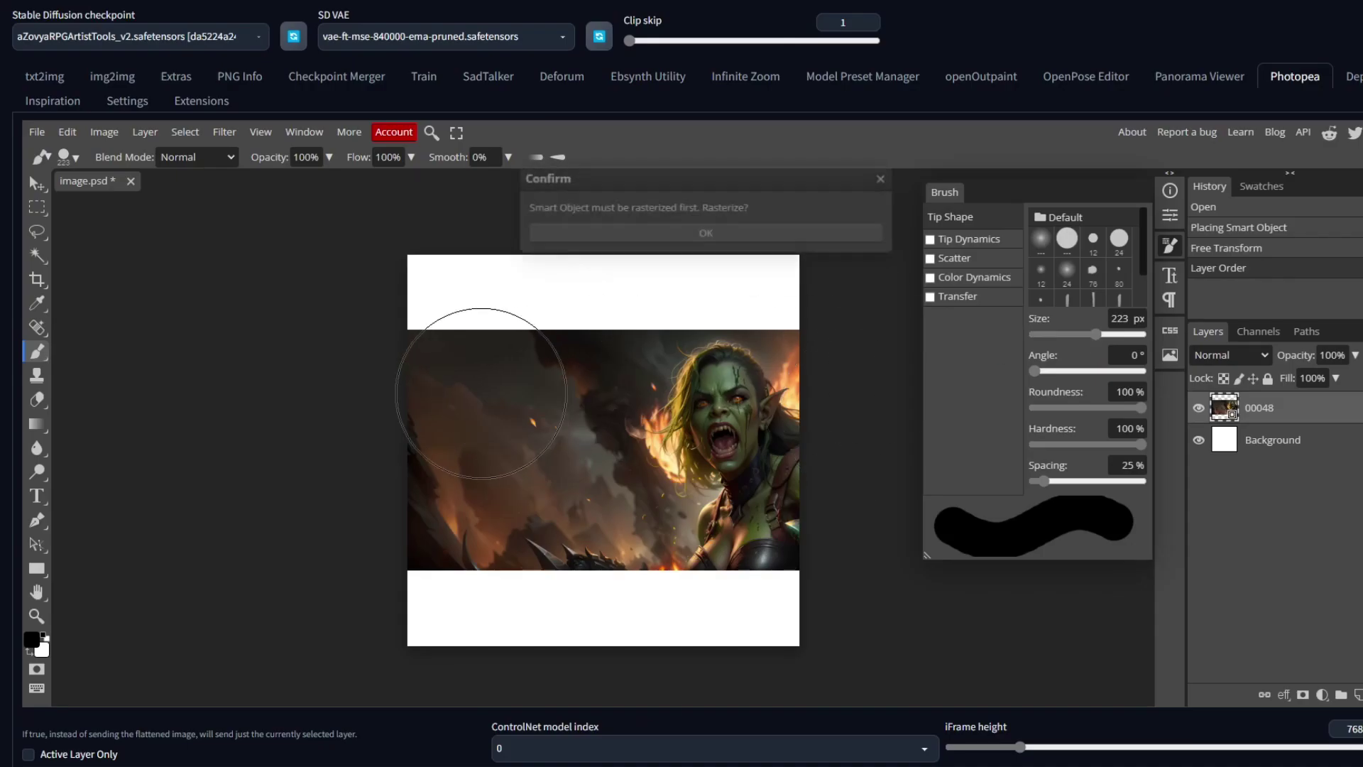
pyautogui.click(713, 239)
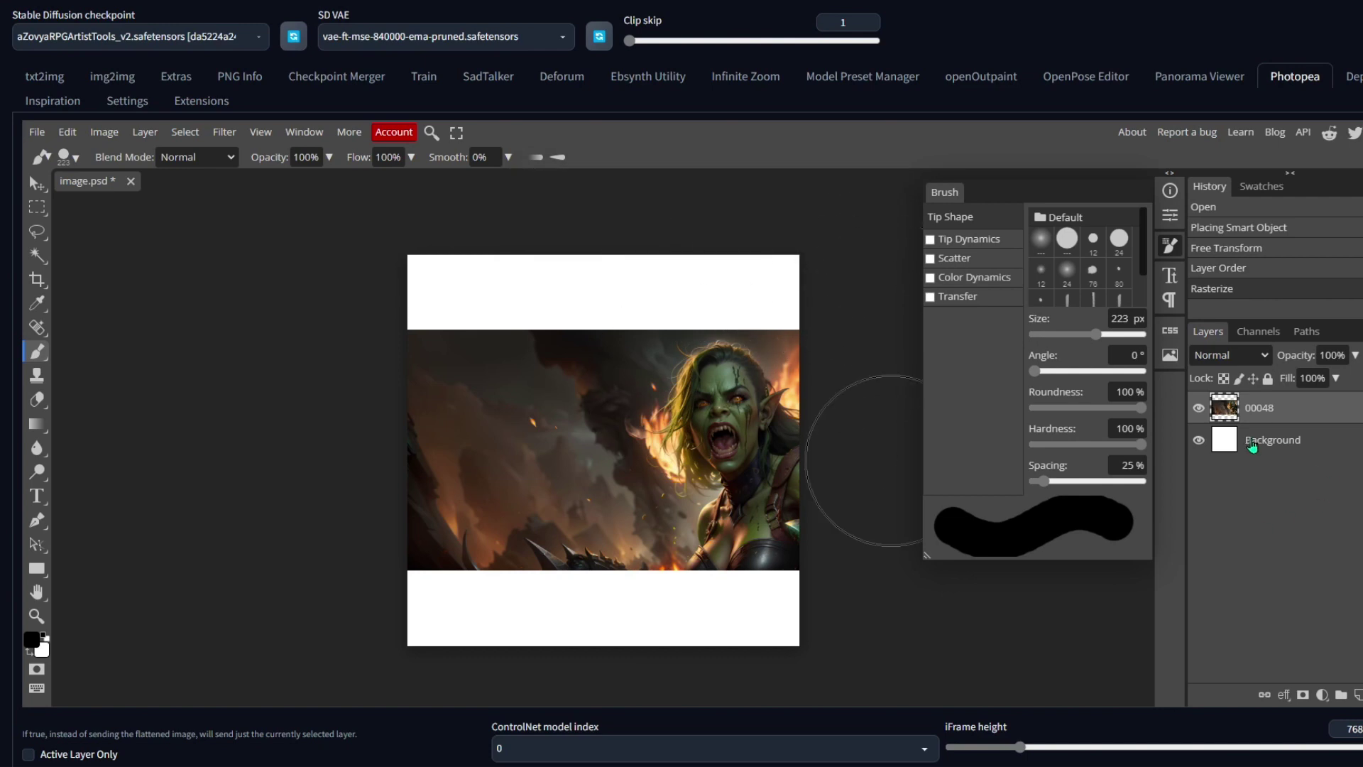
pyautogui.moveTo(447, 586)
pyautogui.mouseDown()
pyautogui.moveTo(510, 470)
pyautogui.moveTo(484, 350)
pyautogui.moveTo(448, 314)
pyautogui.moveTo(447, 334)
pyautogui.moveTo(436, 264)
pyautogui.moveTo(407, 629)
pyautogui.moveTo(533, 614)
pyautogui.mouseUp()
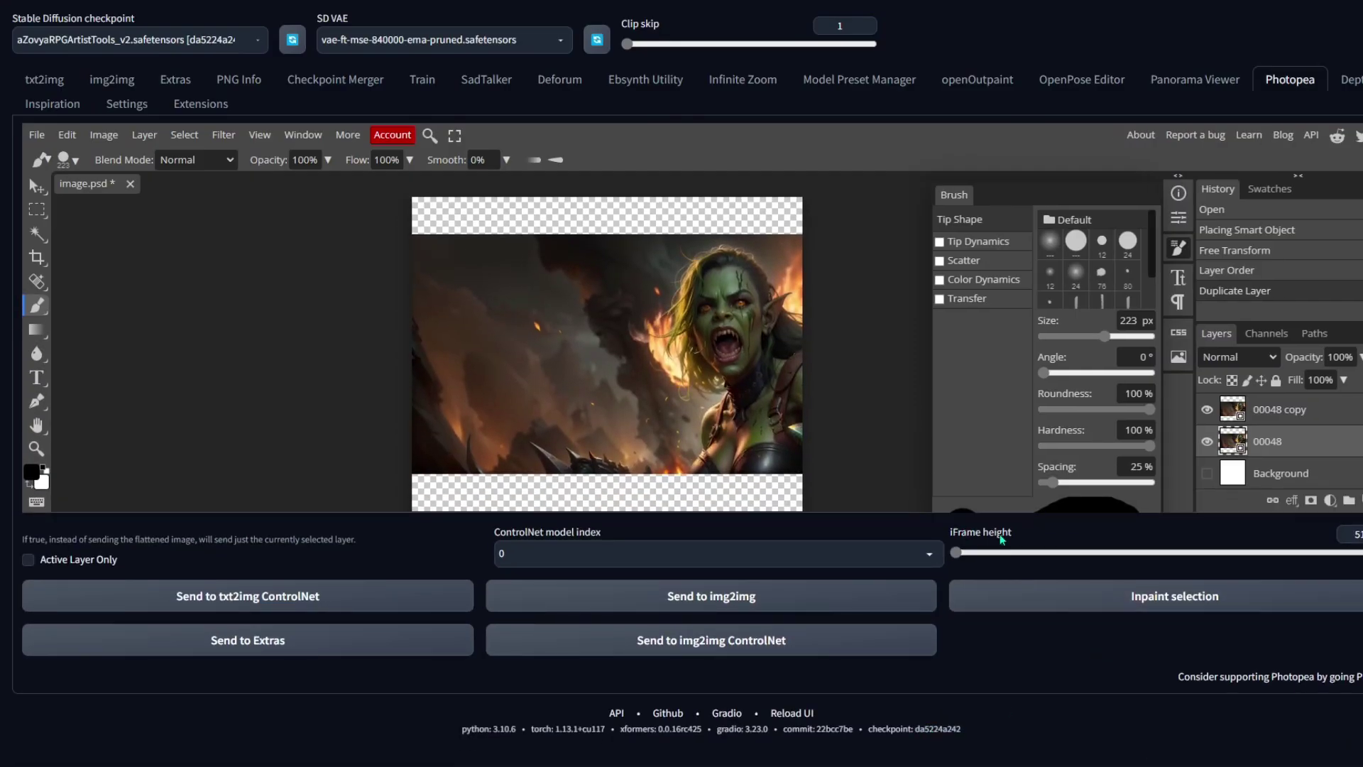
# Increase the iFrame height of the embedded Photopea editor
pyautogui.moveTo(943, 537); pyautogui.dragTo(1030, 543)
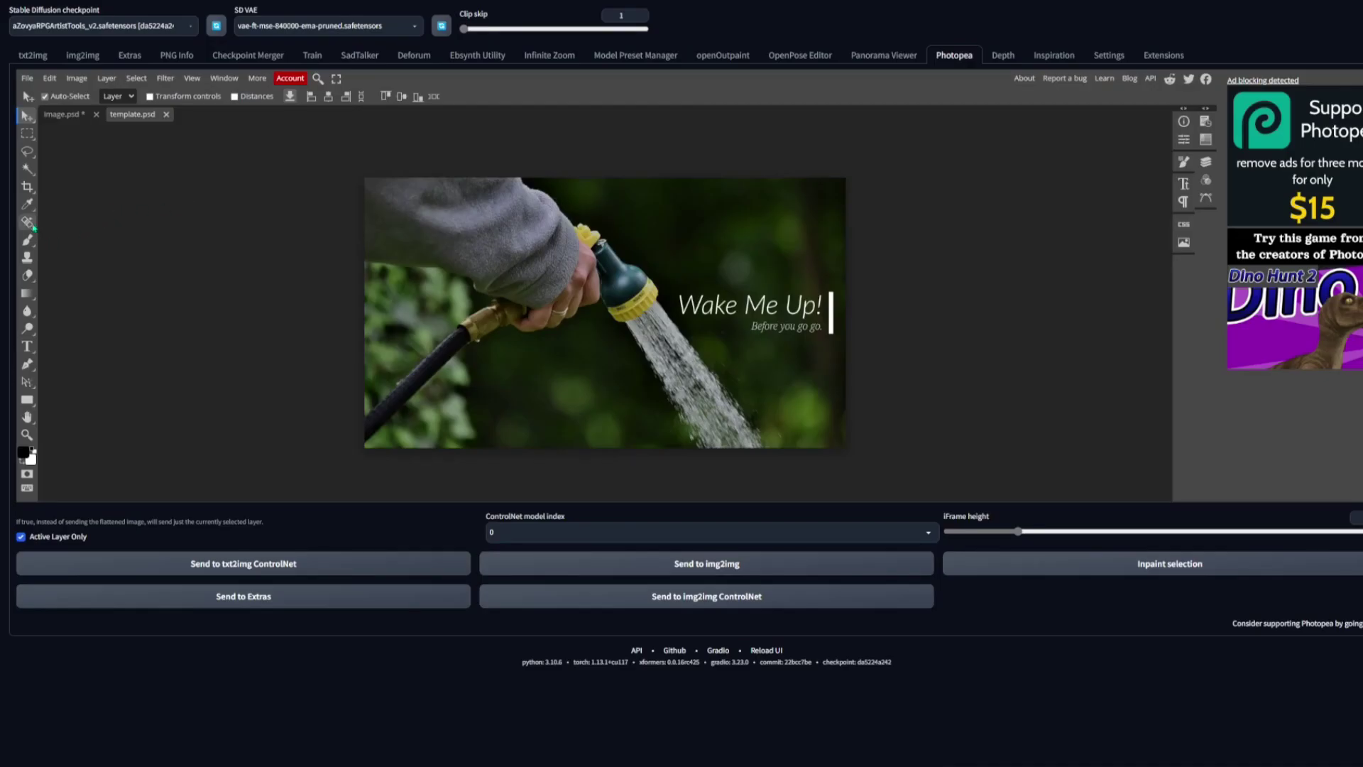
# Select the template picture with the Magic Wand at tolerance 16 and show the document's layers
pyautogui.click(31, 224)
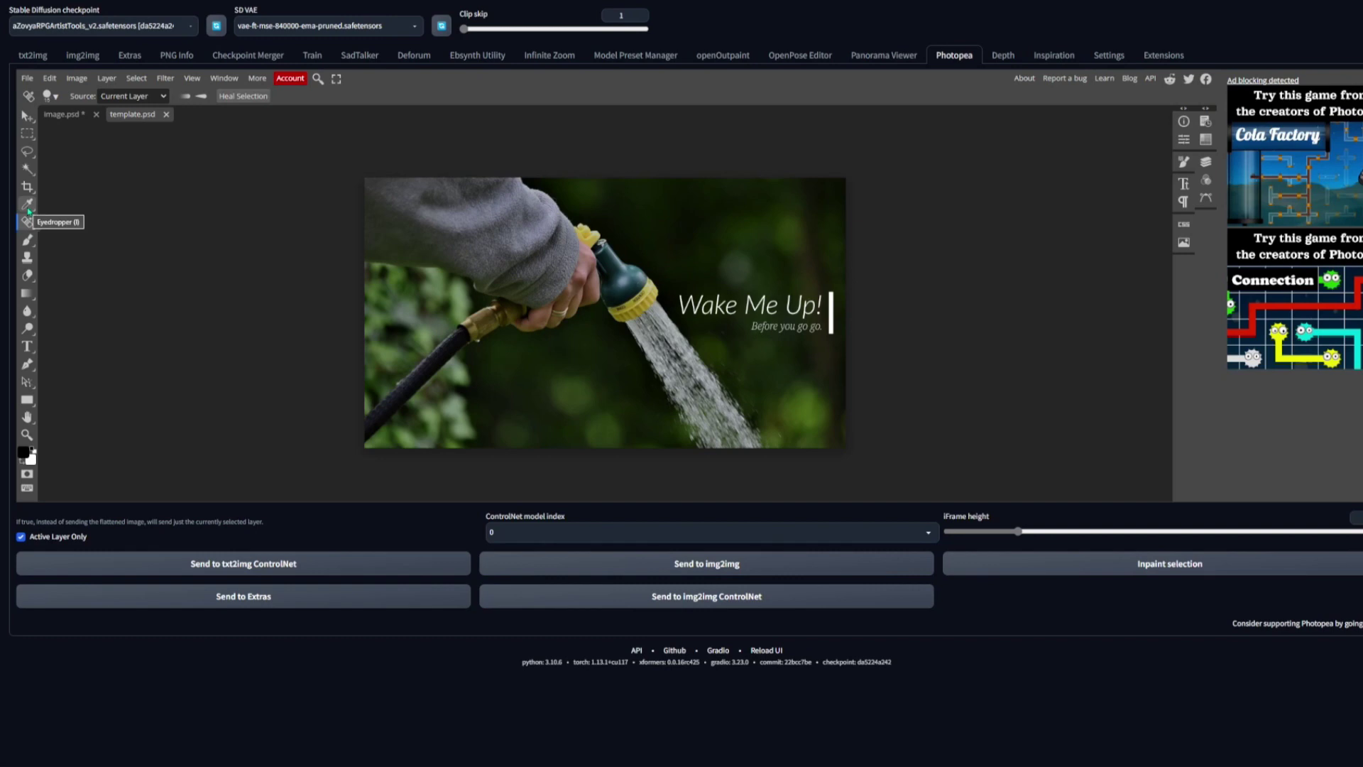
pyautogui.click(28, 169)
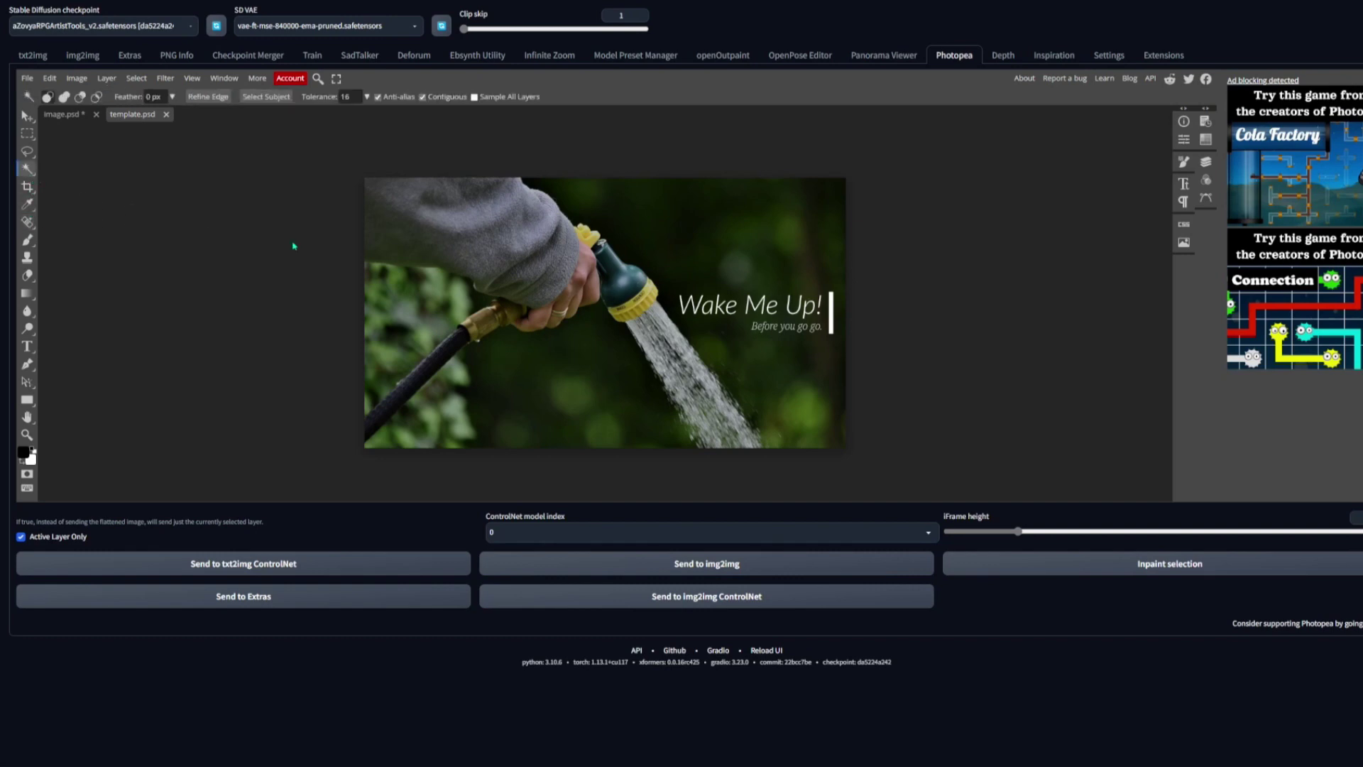
pyautogui.click(541, 261)
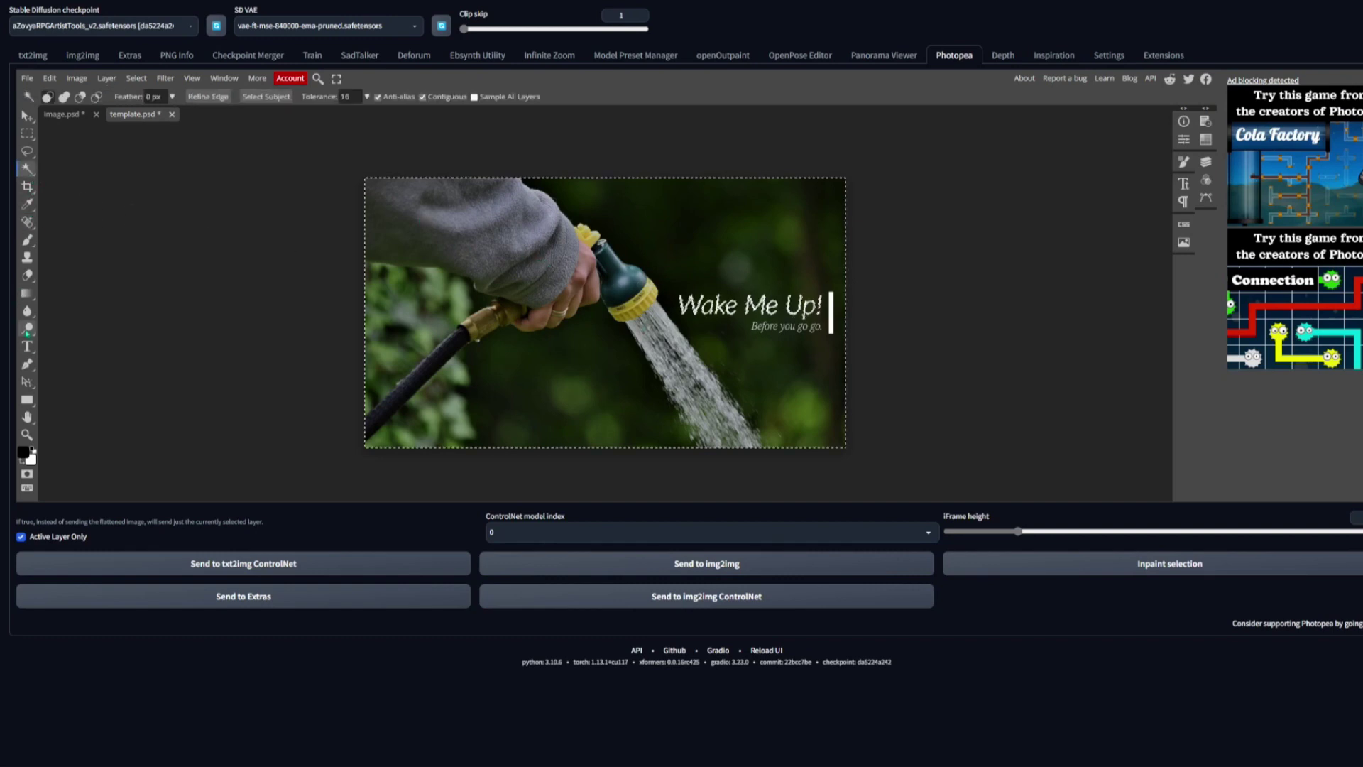
pyautogui.click(1206, 167)
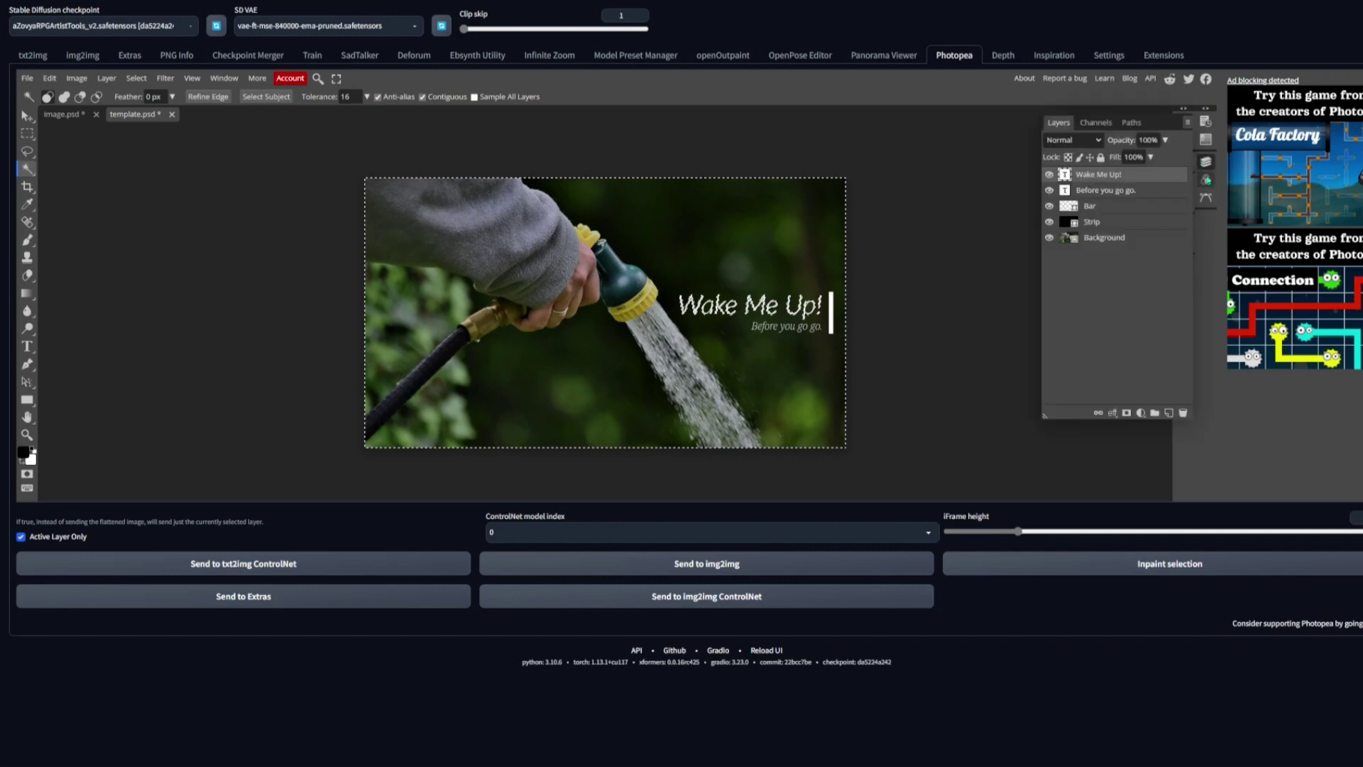
pyautogui.click(1207, 180)
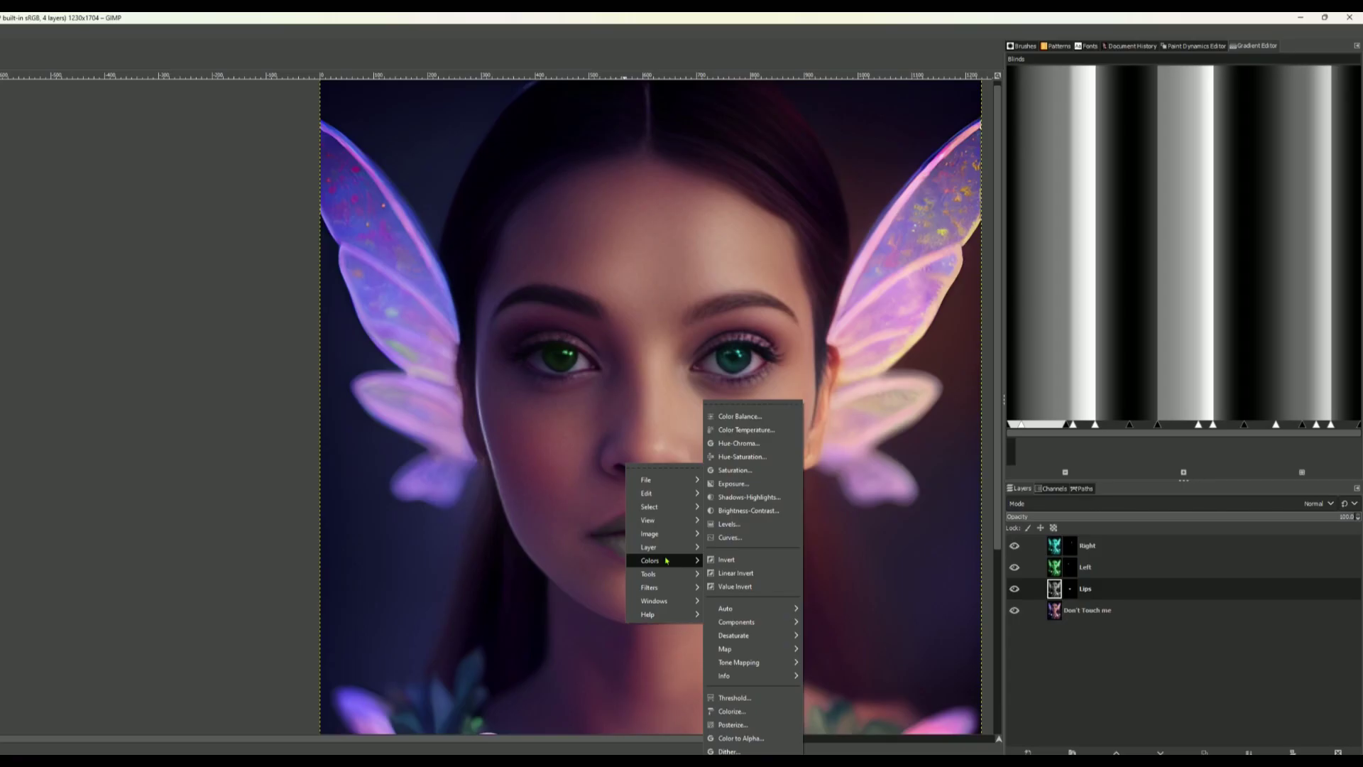
# In GIMP, use Colorize to tint the Lips layer of the fairy portrait a peach-orange tone
pyautogui.click(752, 725)
pyautogui.moveTo(556, 422); pyautogui.dragTo(430, 395)
pyautogui.click(487, 483)
pyautogui.click(402, 315)
pyautogui.click(757, 150)
pyautogui.click(615, 511)
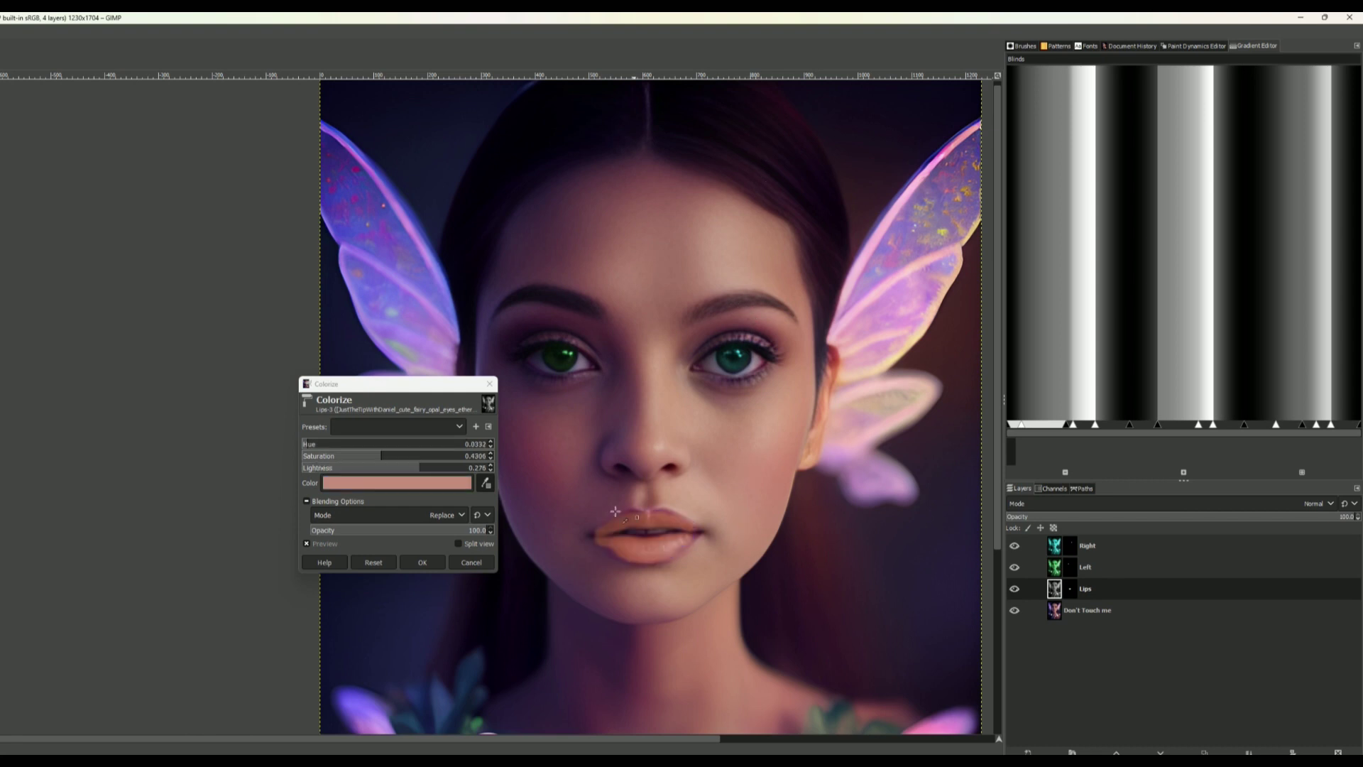
pyautogui.click(738, 294)
pyautogui.click(773, 470)
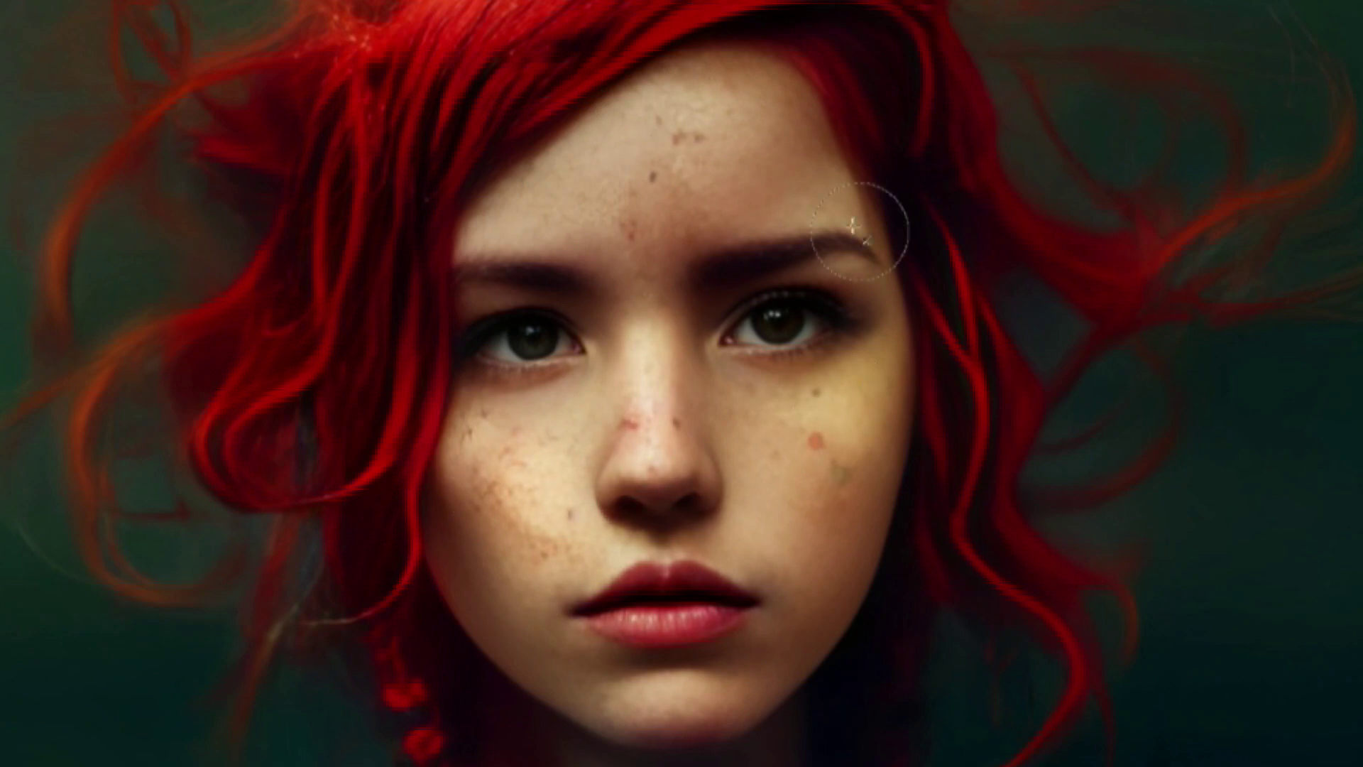
# Heal the reddish and dark spots on the cheek of the red-haired woman's portrait
pyautogui.click(816, 442)
pyautogui.click(840, 470)
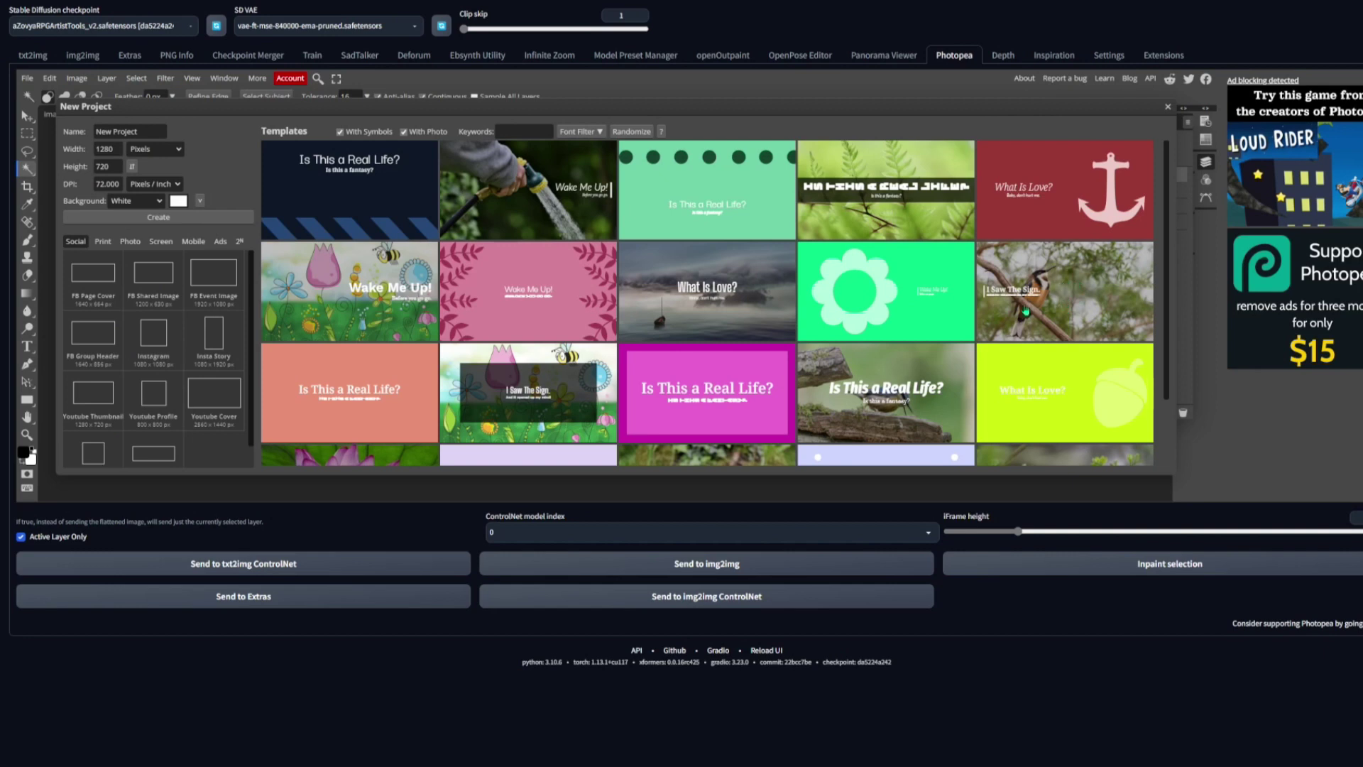
# In the WebUI's embedded Photopea, open the bird-on-a-log template titled "Is This a Real Life?" as a new project
pyautogui.click(918, 357)
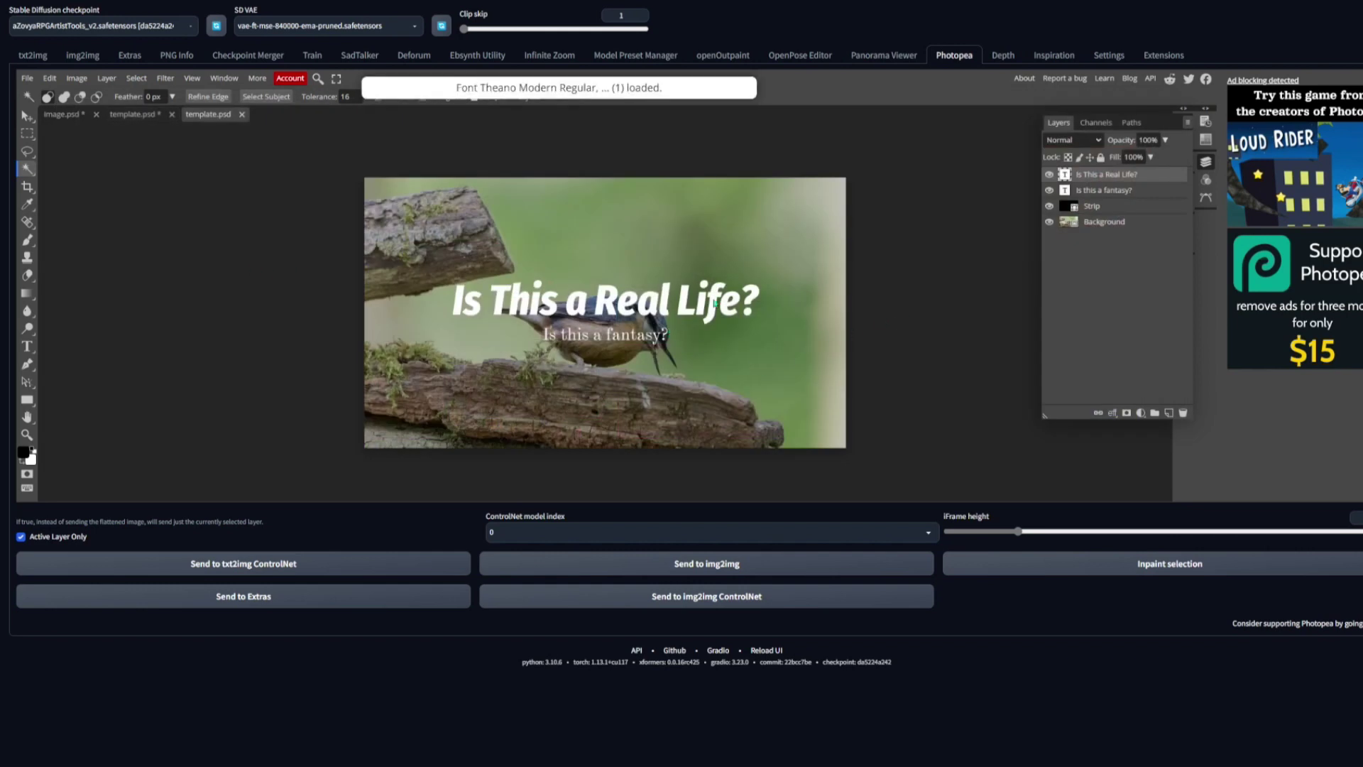
pyautogui.press('s')
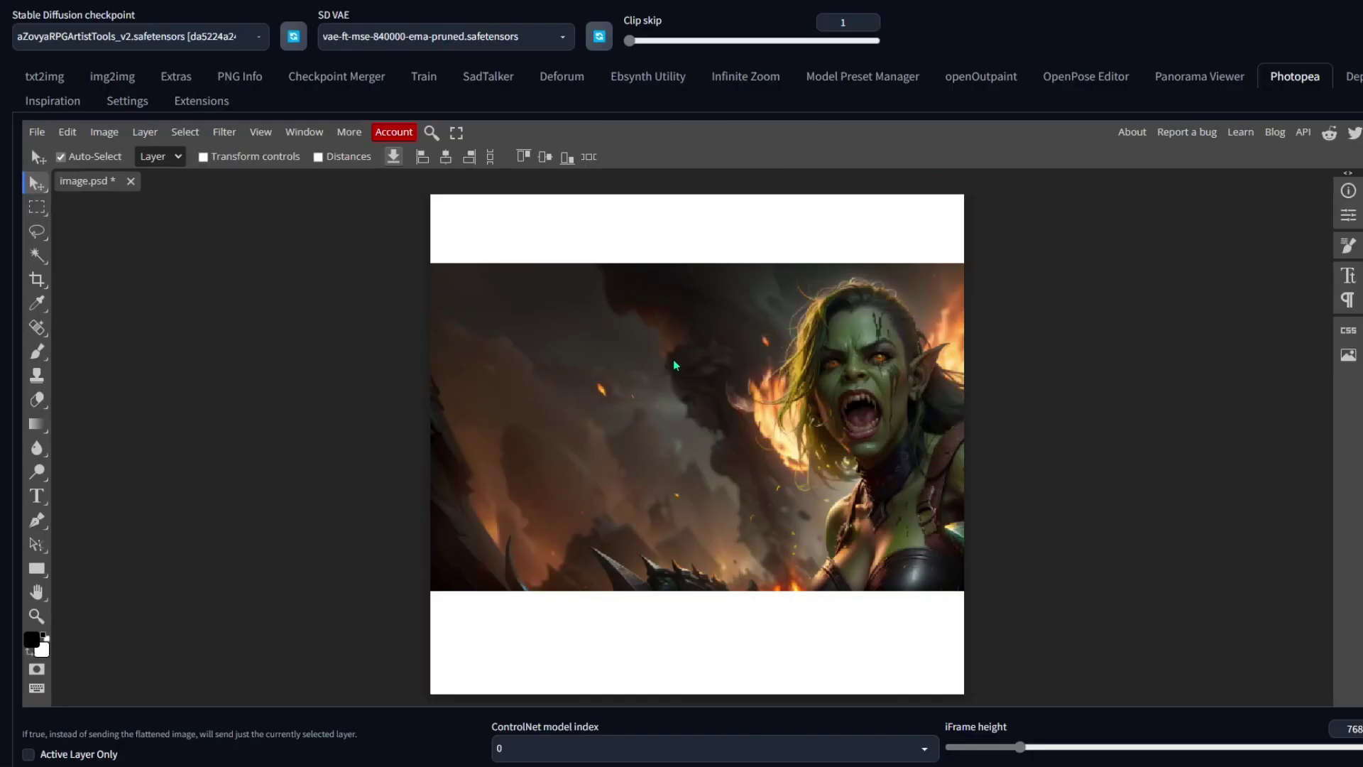
# Try to heal the dark streaks on the orc's cheek with the Spot Healing Brush
pyautogui.moveTo(674, 365); pyautogui.dragTo(639, 471)
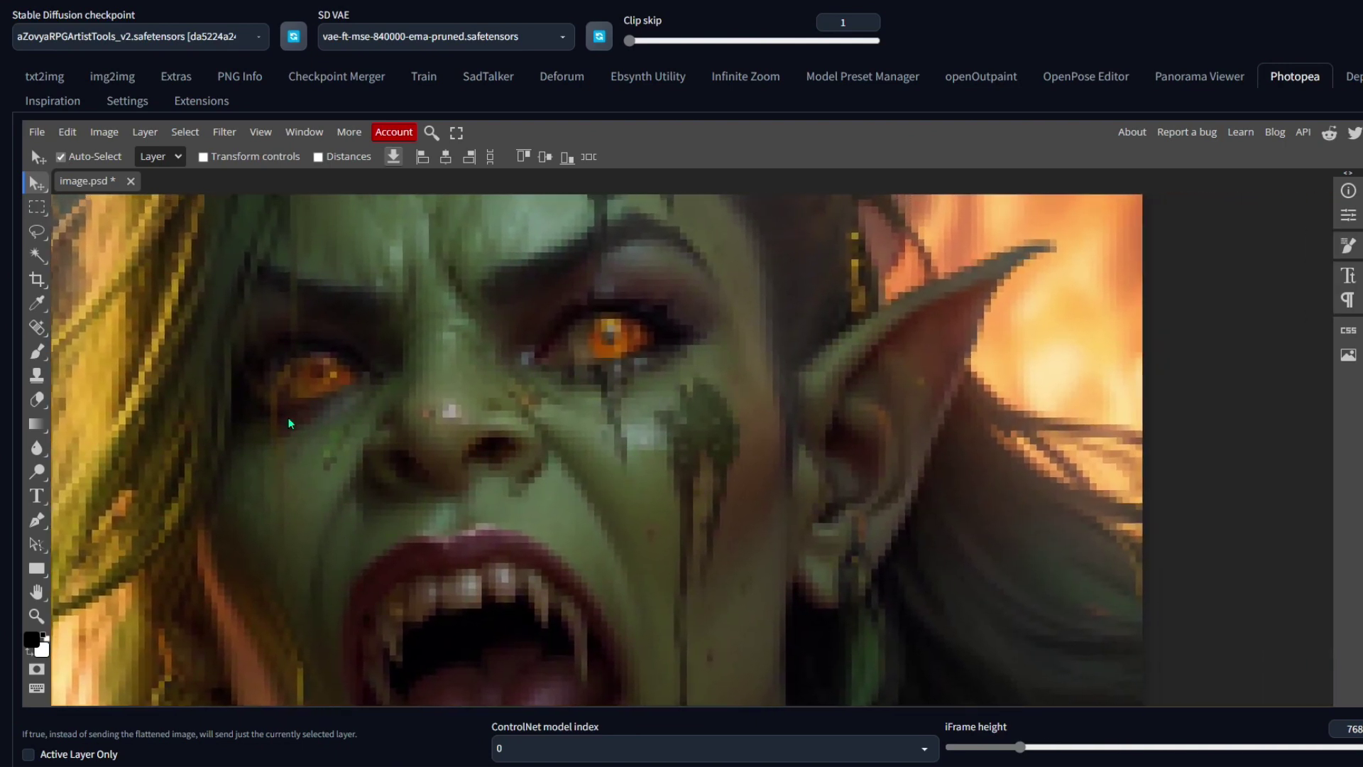
pyautogui.scroll(2, 292, 425)
pyautogui.click(37, 327)
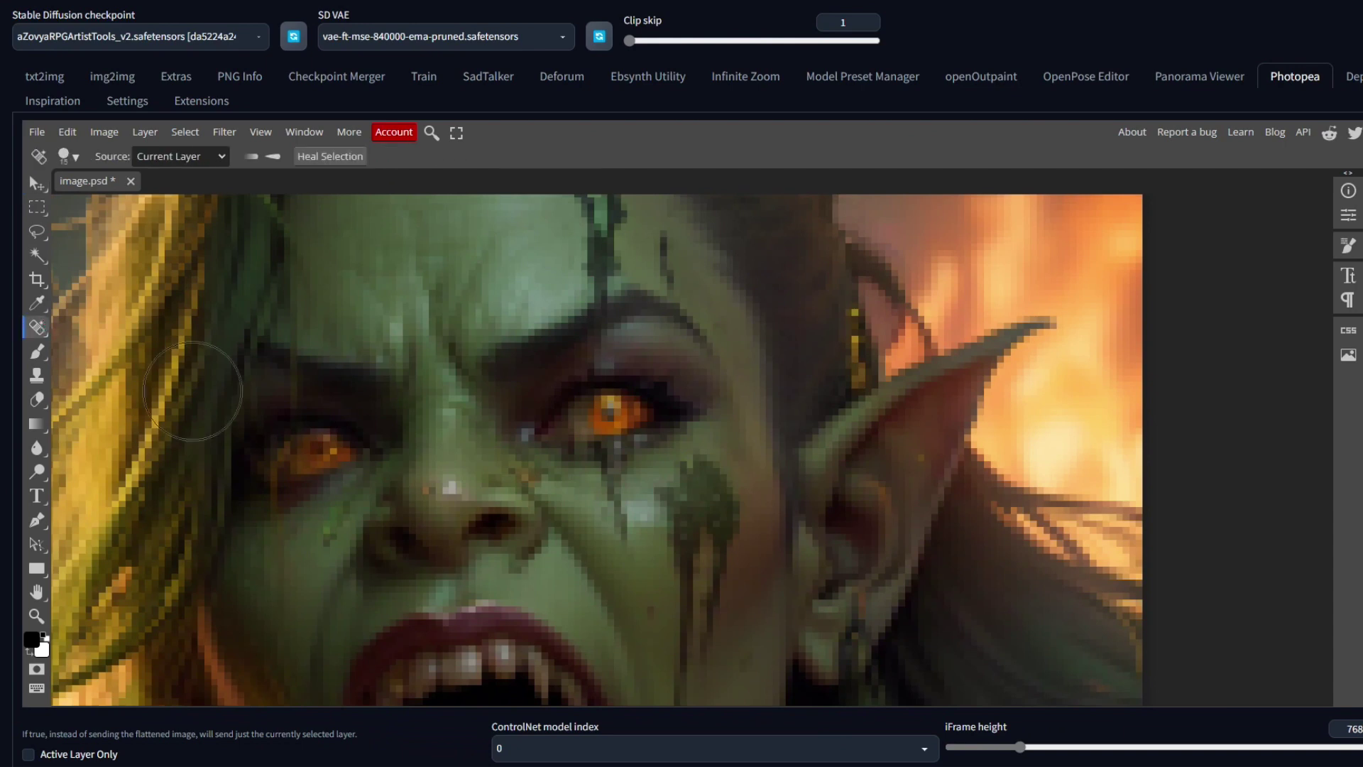
pyautogui.moveTo(695, 599)
pyautogui.mouseDown()
pyautogui.moveTo(705, 624)
pyautogui.moveTo(708, 595)
pyautogui.mouseUp()
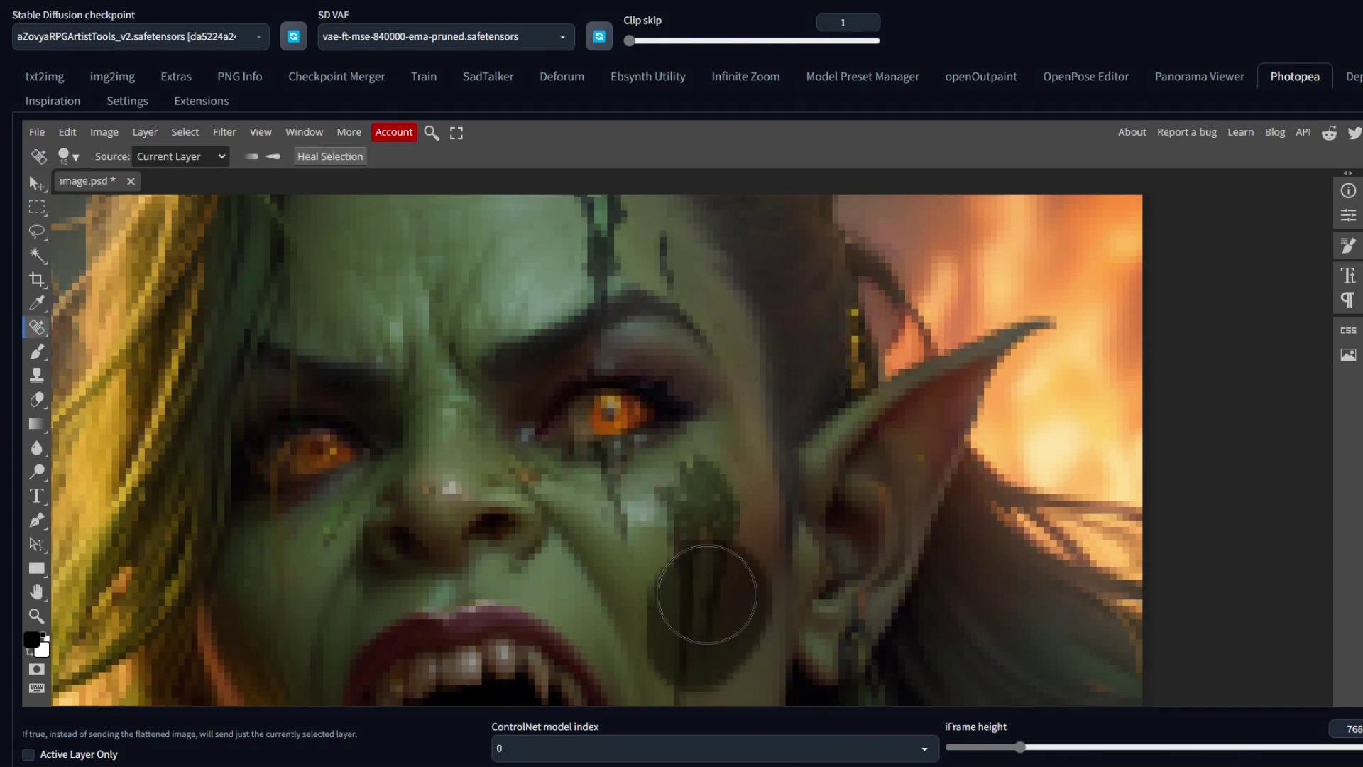
pyautogui.hotkey('ctrl', '0')
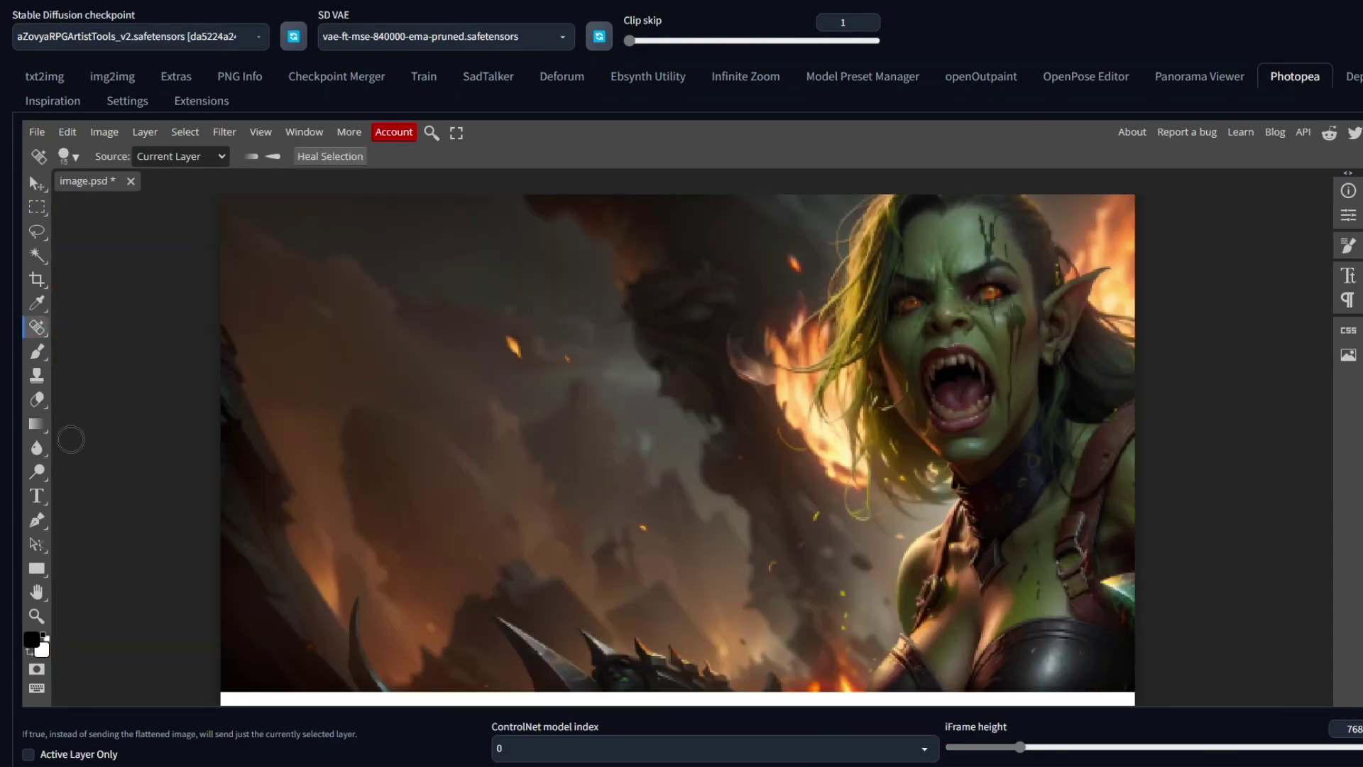
# Set the canvas width to 1024 px, keeping the height at 512 px, and move the orc picture into the canvas's lower-right corner
pyautogui.click(104, 131)
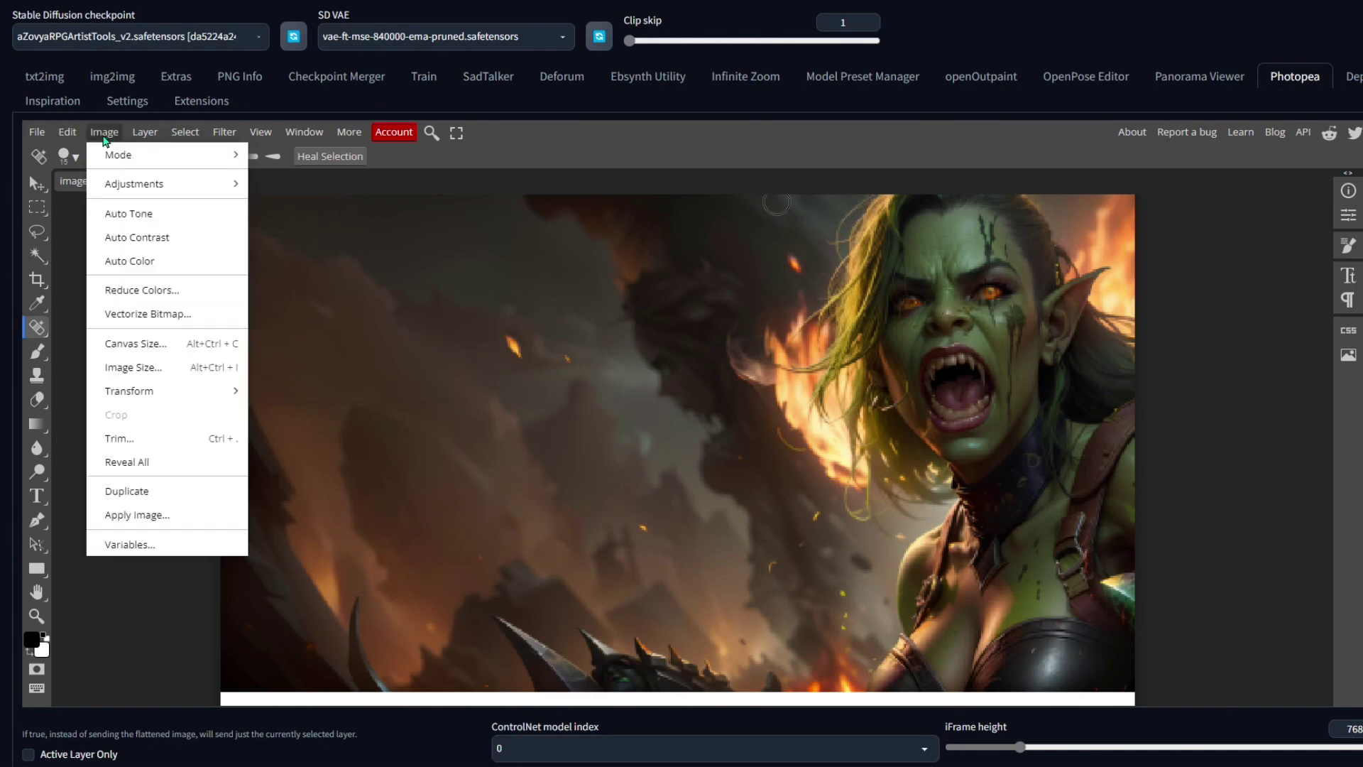
pyautogui.click(135, 341)
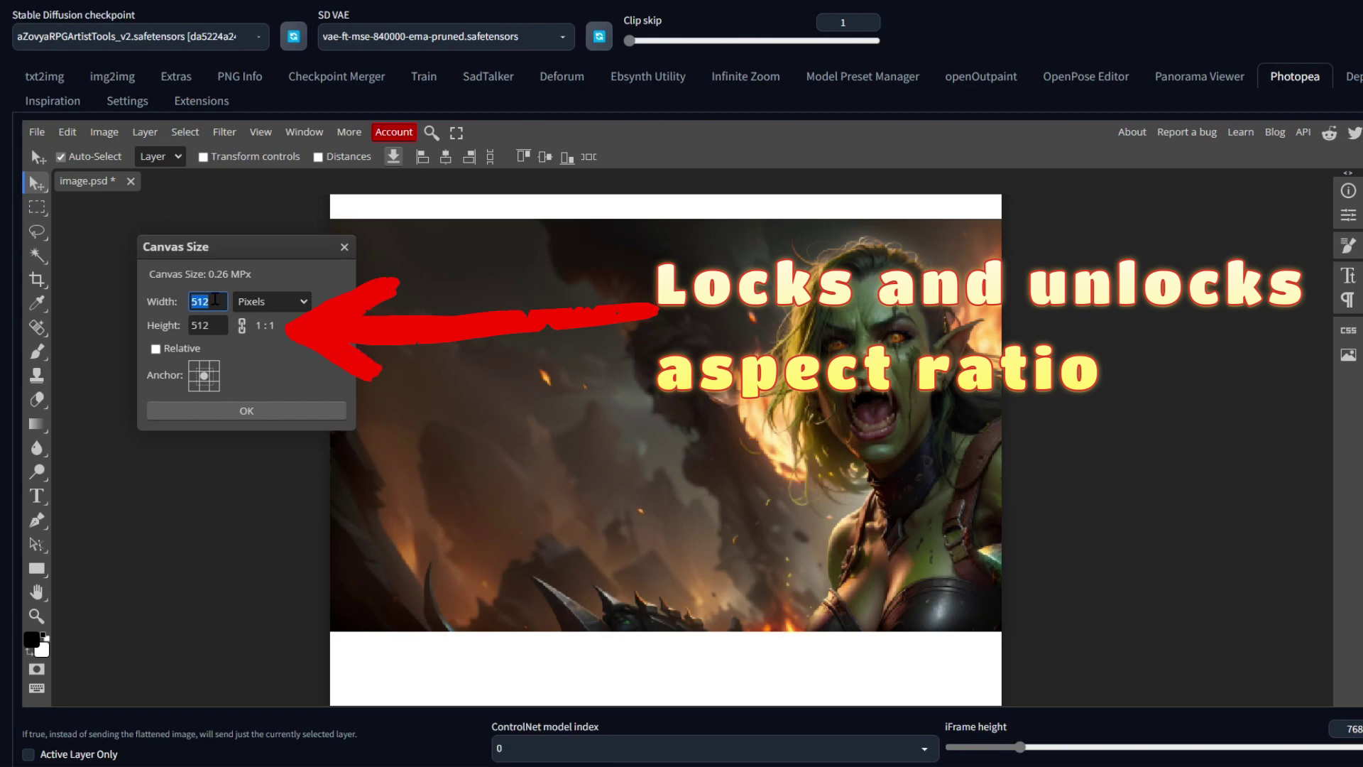
pyautogui.write('1024')
pyautogui.press('Return')
pyautogui.moveTo(737, 416); pyautogui.dragTo(940, 500)
pyautogui.press('m')
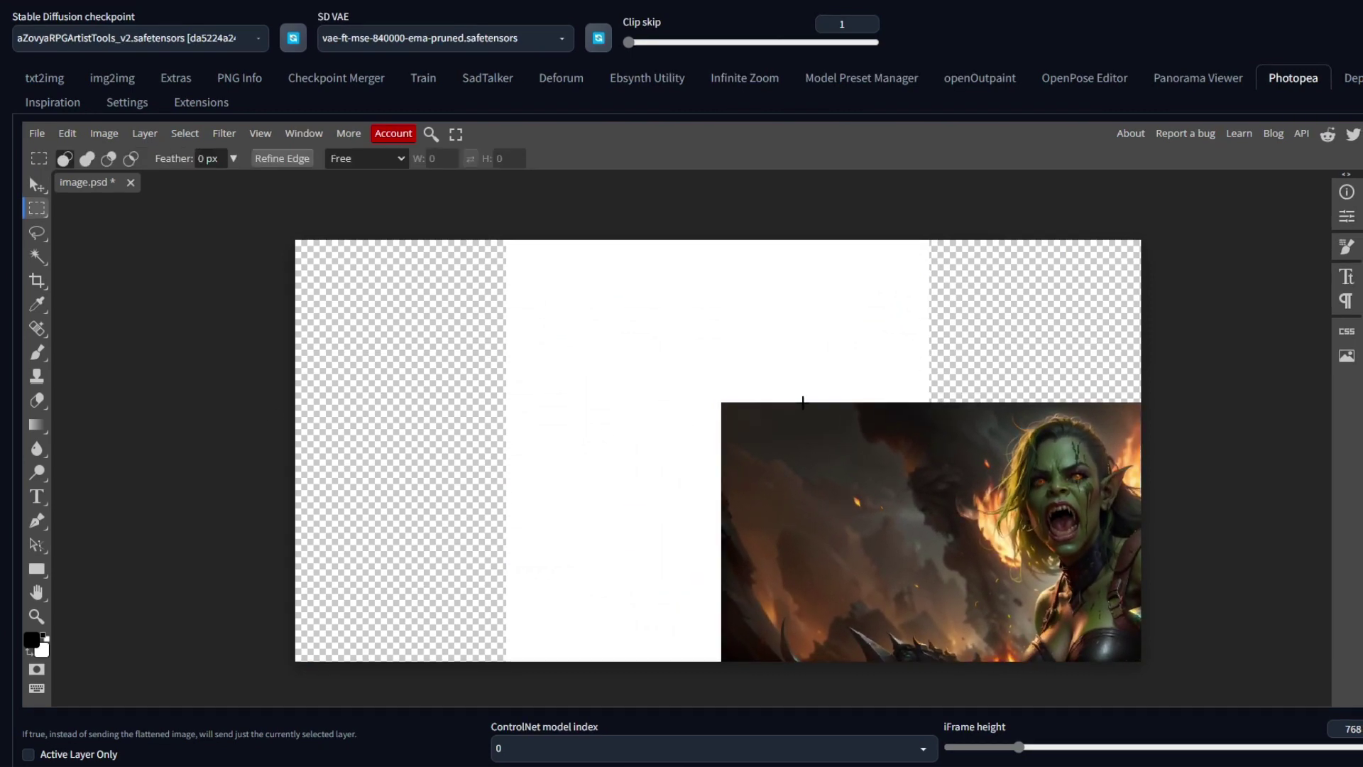
# Unlock the Background layer and enlarge it to about 202% with Free Transform so its white covers the whole canvas
pyautogui.click(1347, 215)
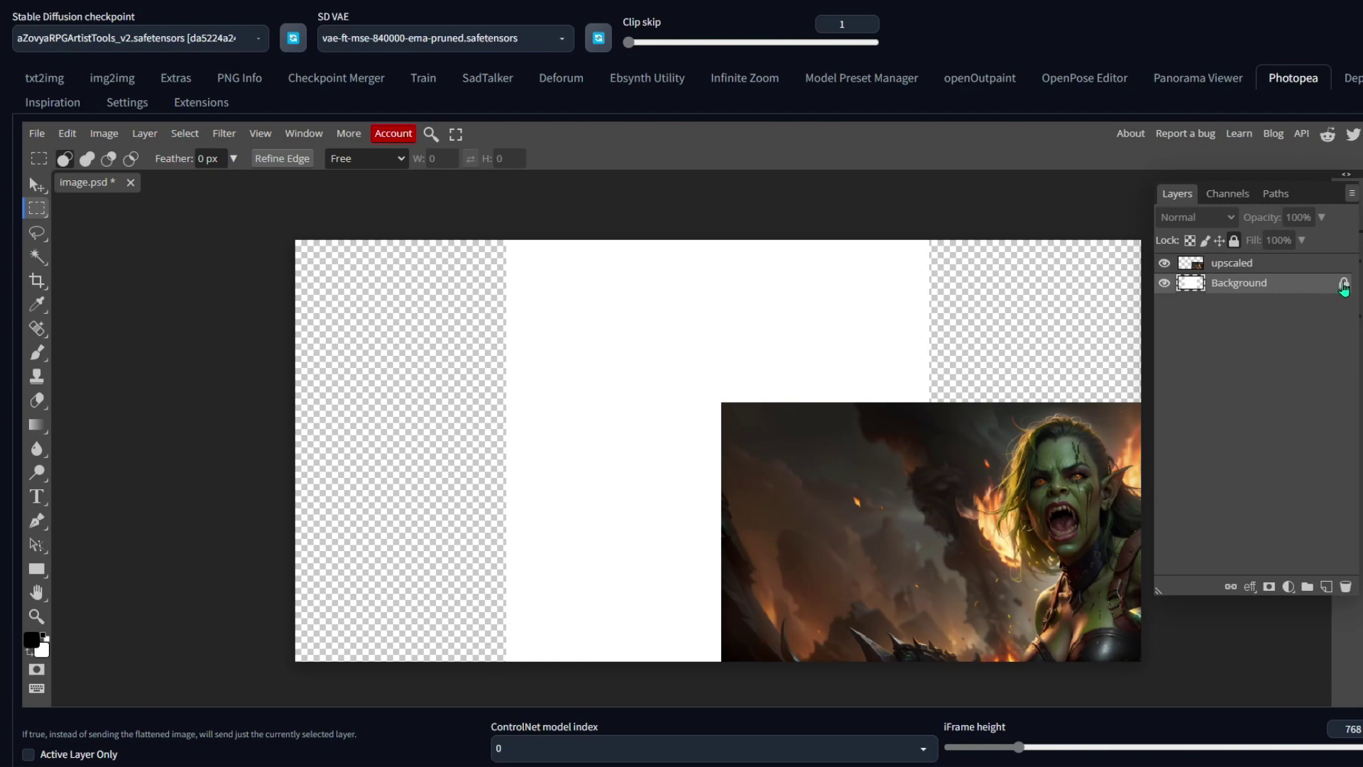
pyautogui.click(1344, 285)
pyautogui.click(68, 134)
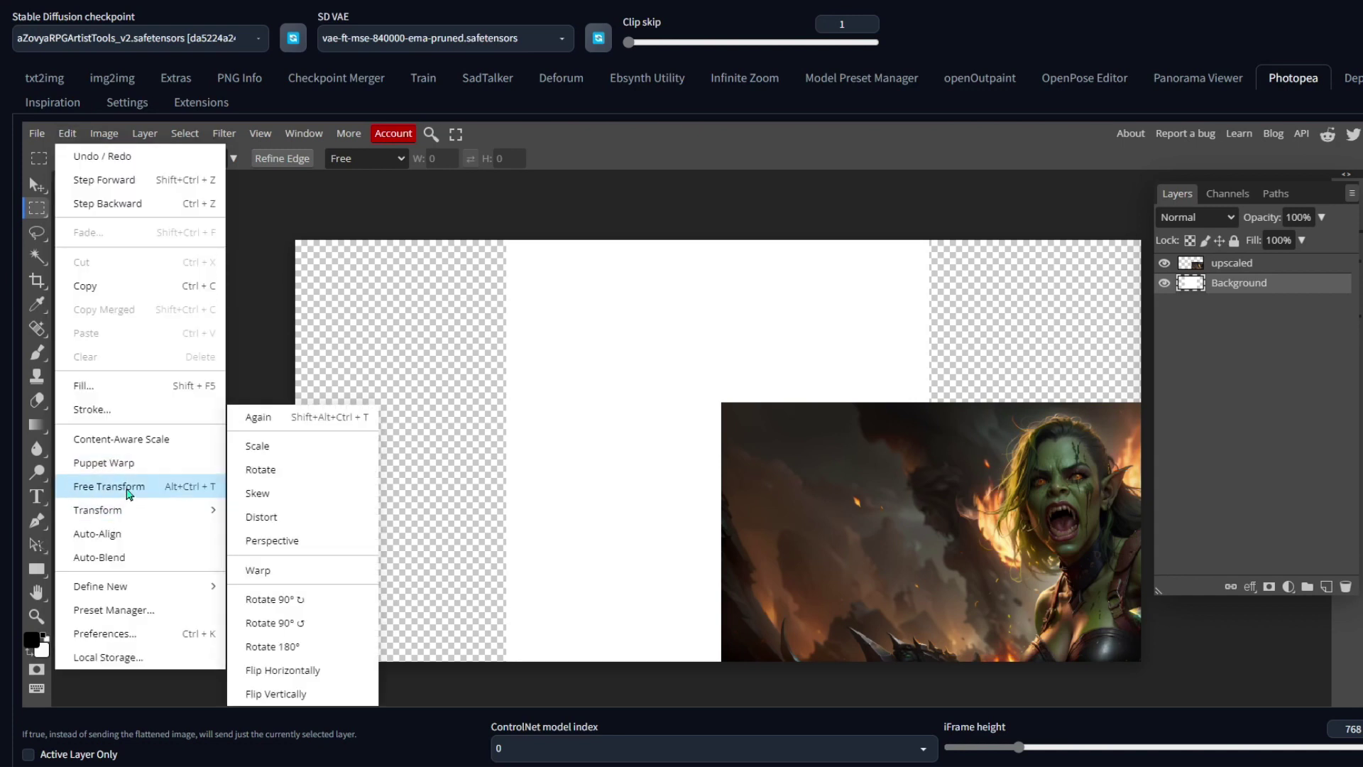
pyautogui.click(114, 487)
pyautogui.moveTo(561, 331); pyautogui.dragTo(761, 327)
pyautogui.moveTo(708, 237); pyautogui.dragTo(236, 275)
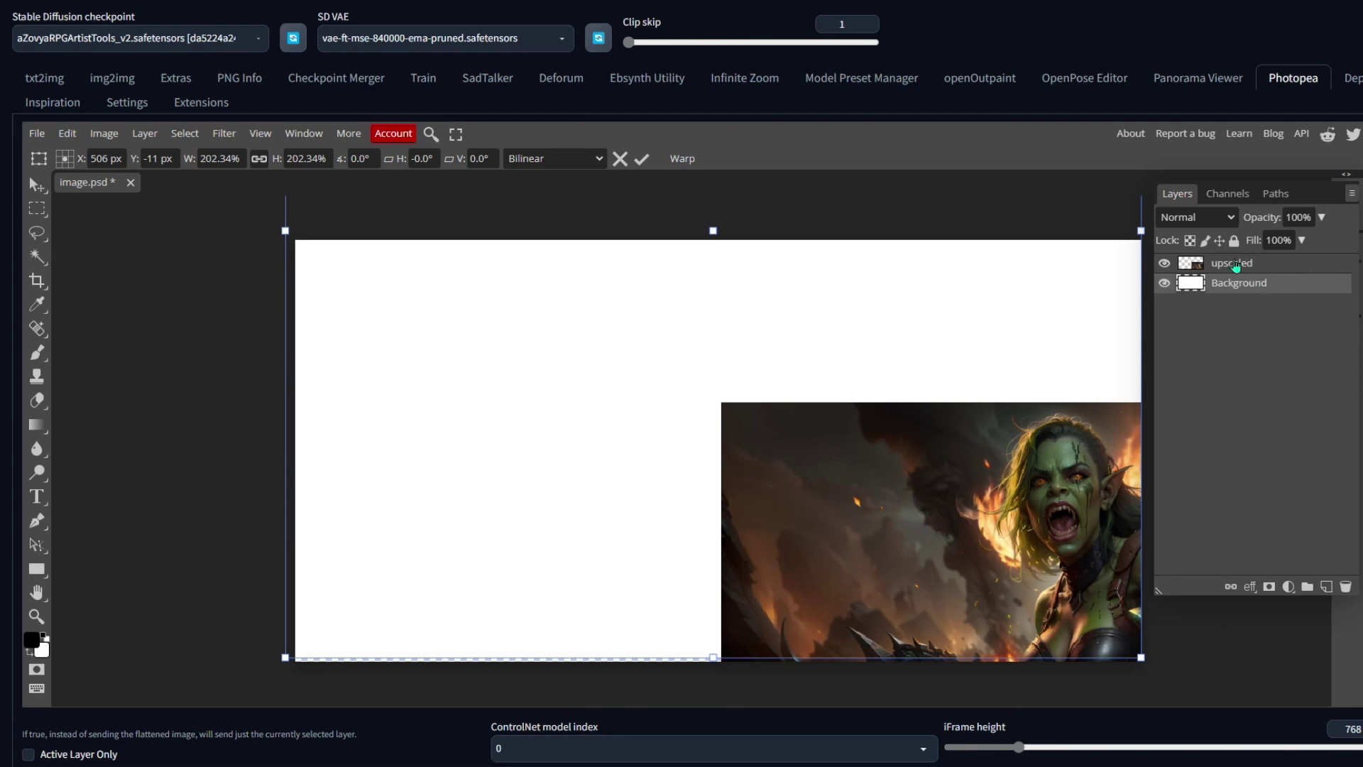
# Enlarge the upscaled layer with Free Transform to the canvas's full height, leaving a white strip along the left edge
pyautogui.click(1235, 265)
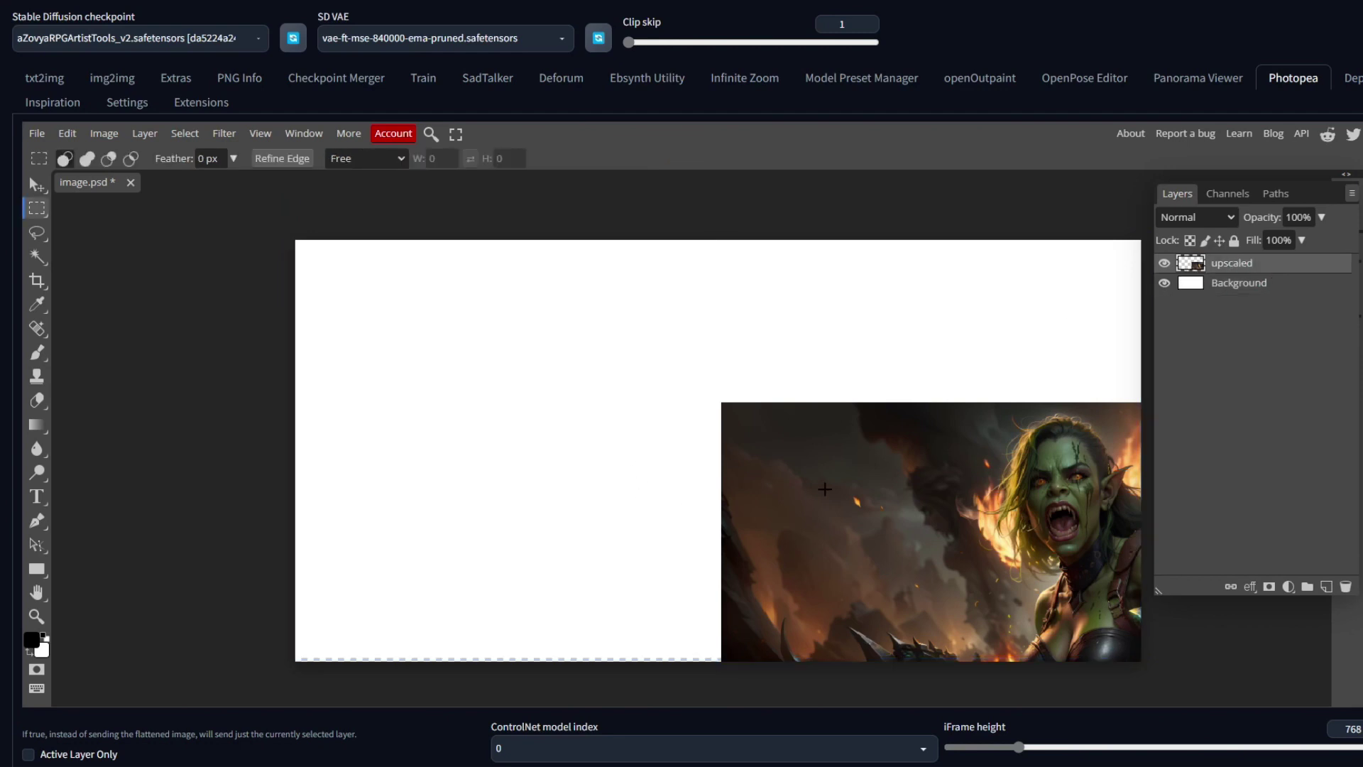
pyautogui.press('v')
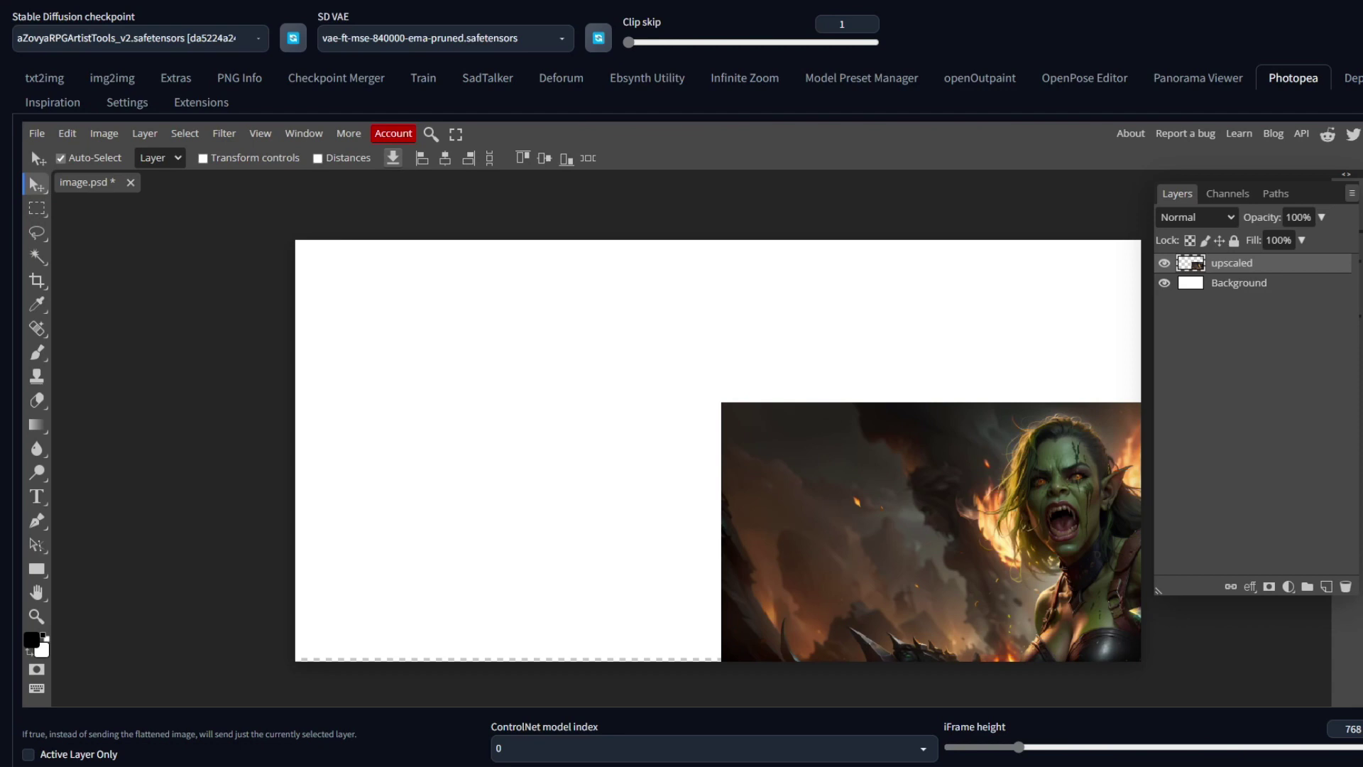
pyautogui.click(66, 133)
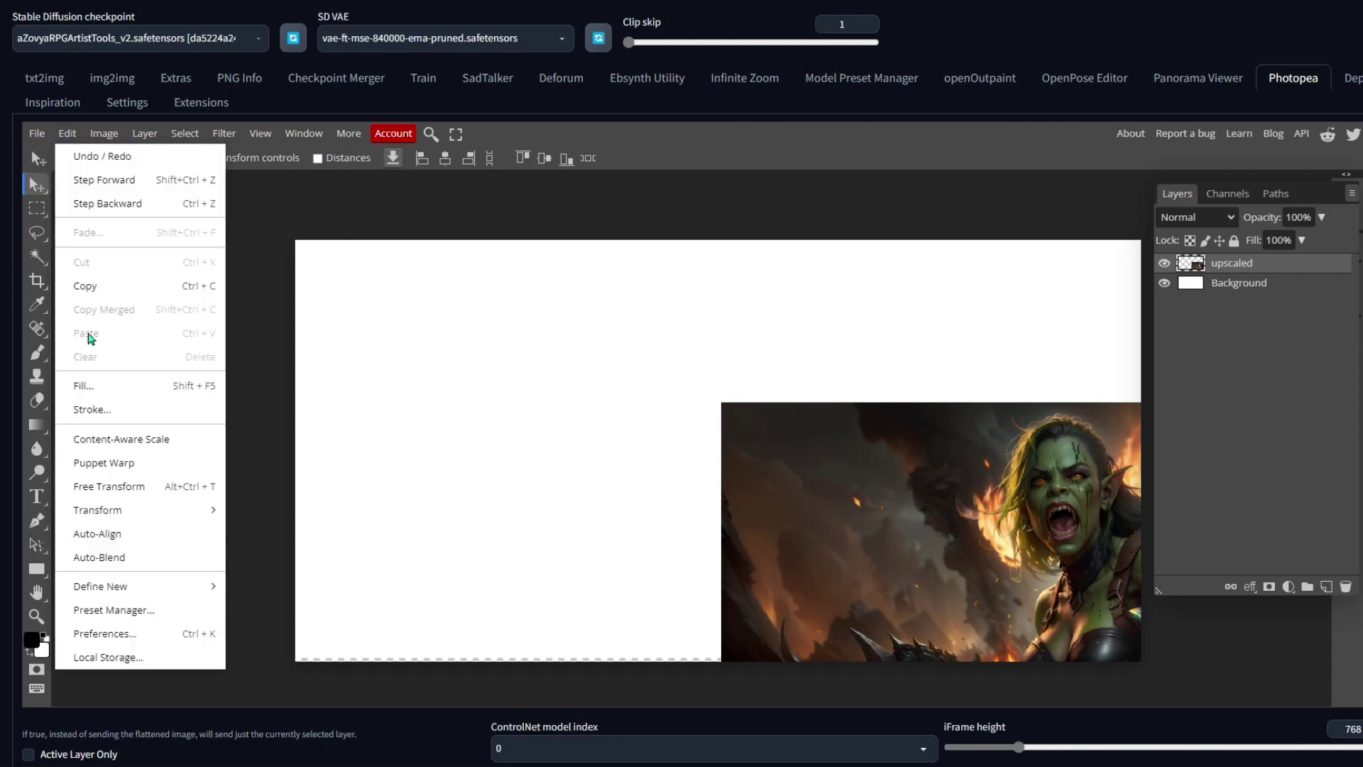
pyautogui.click(134, 490)
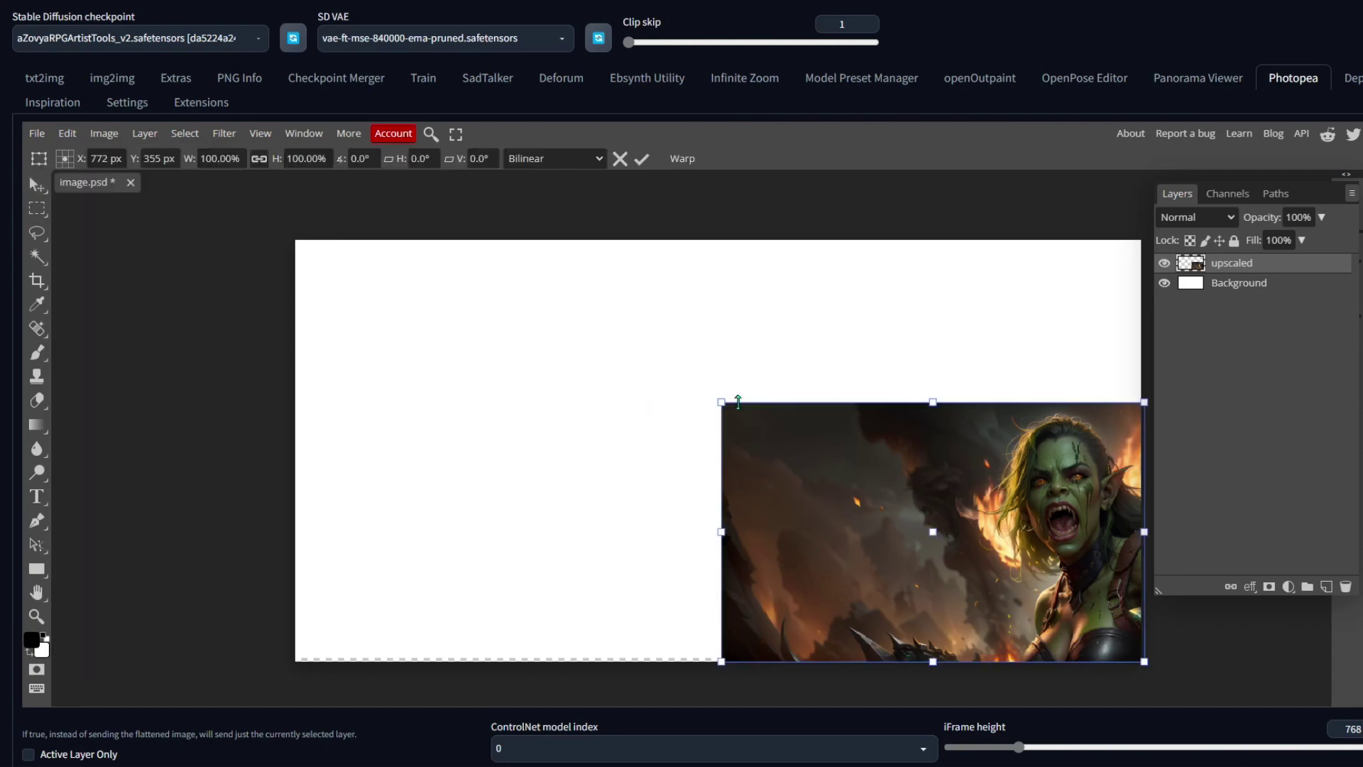
pyautogui.moveTo(717, 401); pyautogui.dragTo(454, 321)
pyautogui.moveTo(455, 239); pyautogui.dragTo(453, 238)
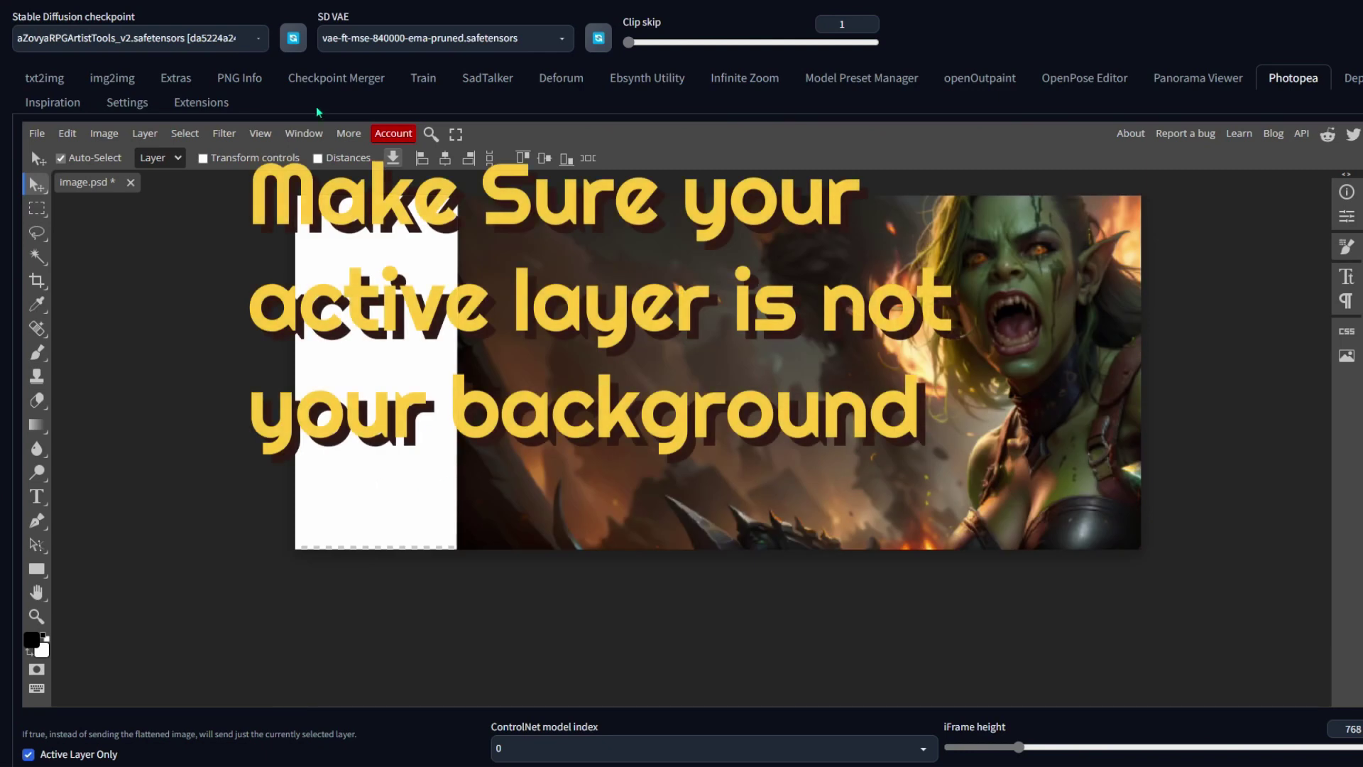
# Send the edited picture from Photopea to img2img and copy it to the Inpaint mode
pyautogui.scroll(-3, 309, 731)
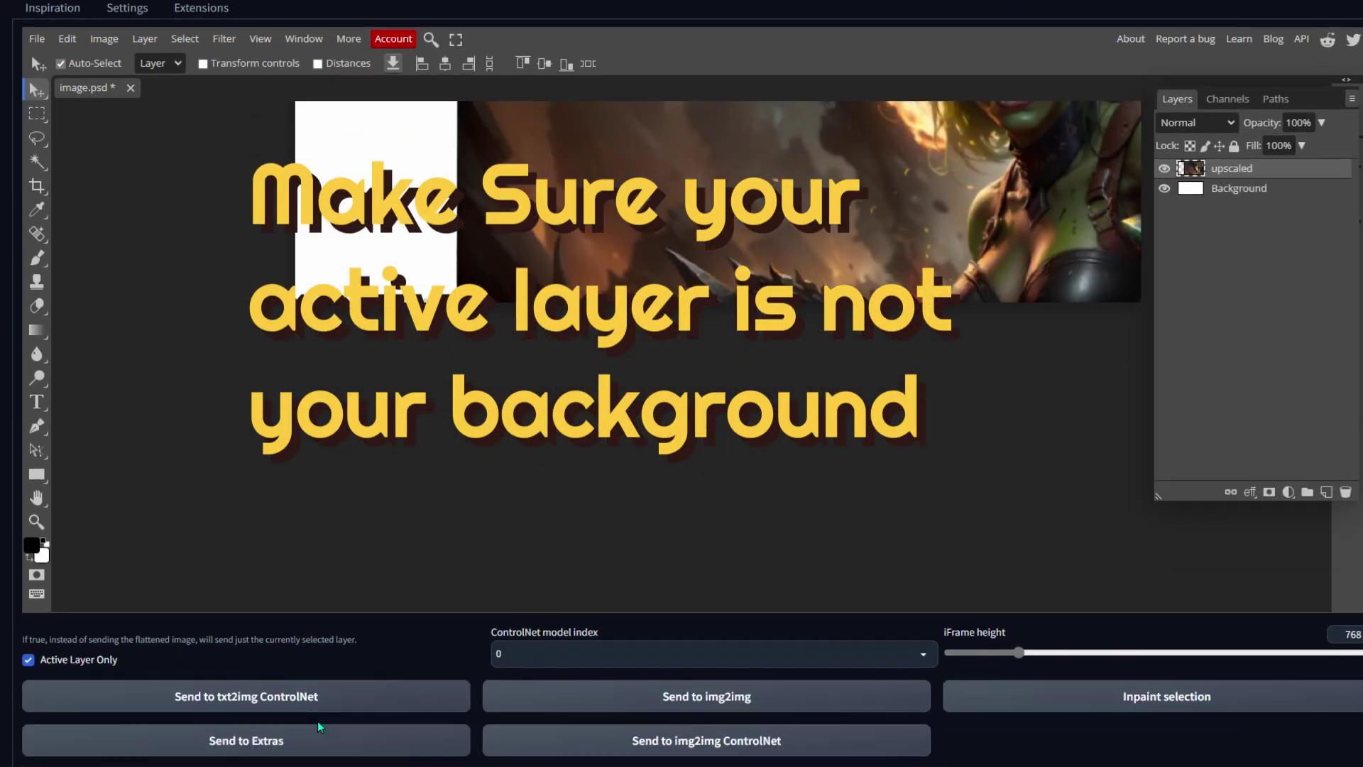
pyautogui.click(702, 624)
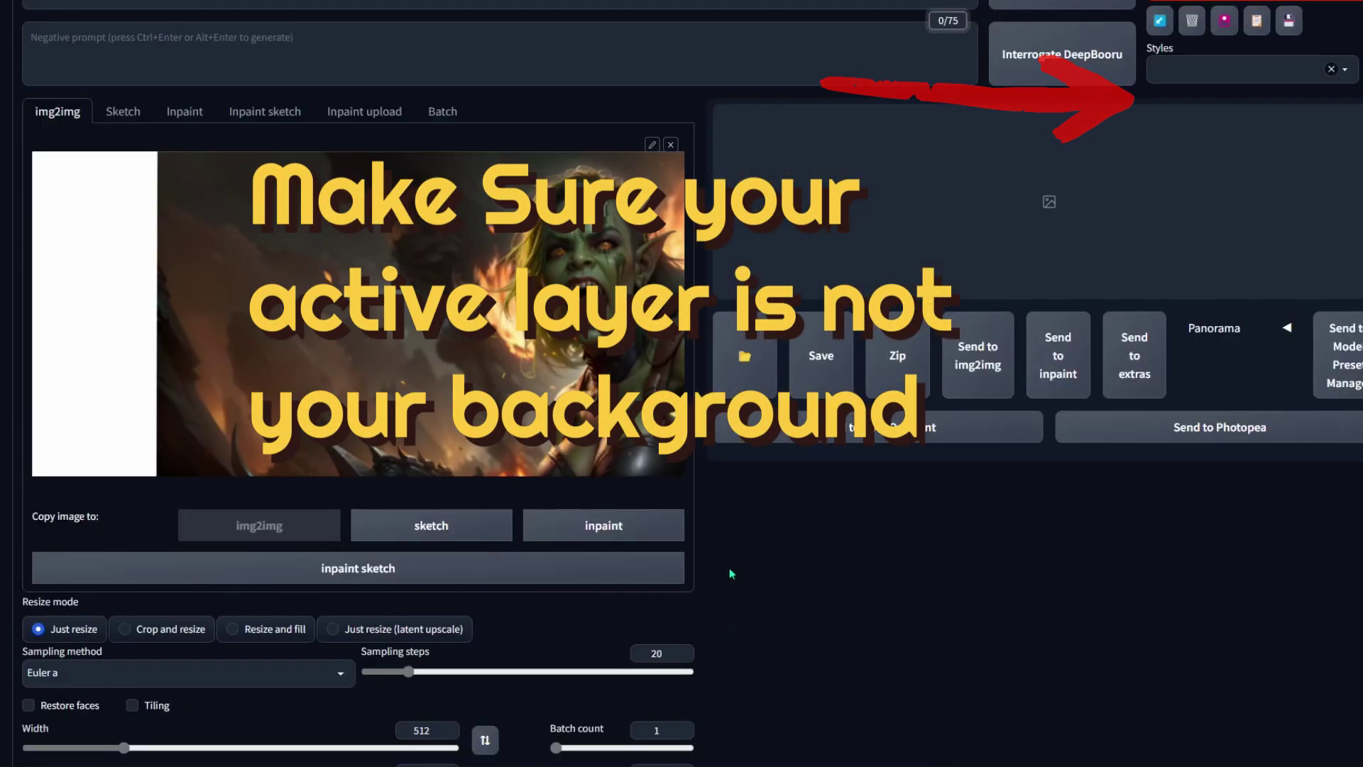
pyautogui.click(564, 533)
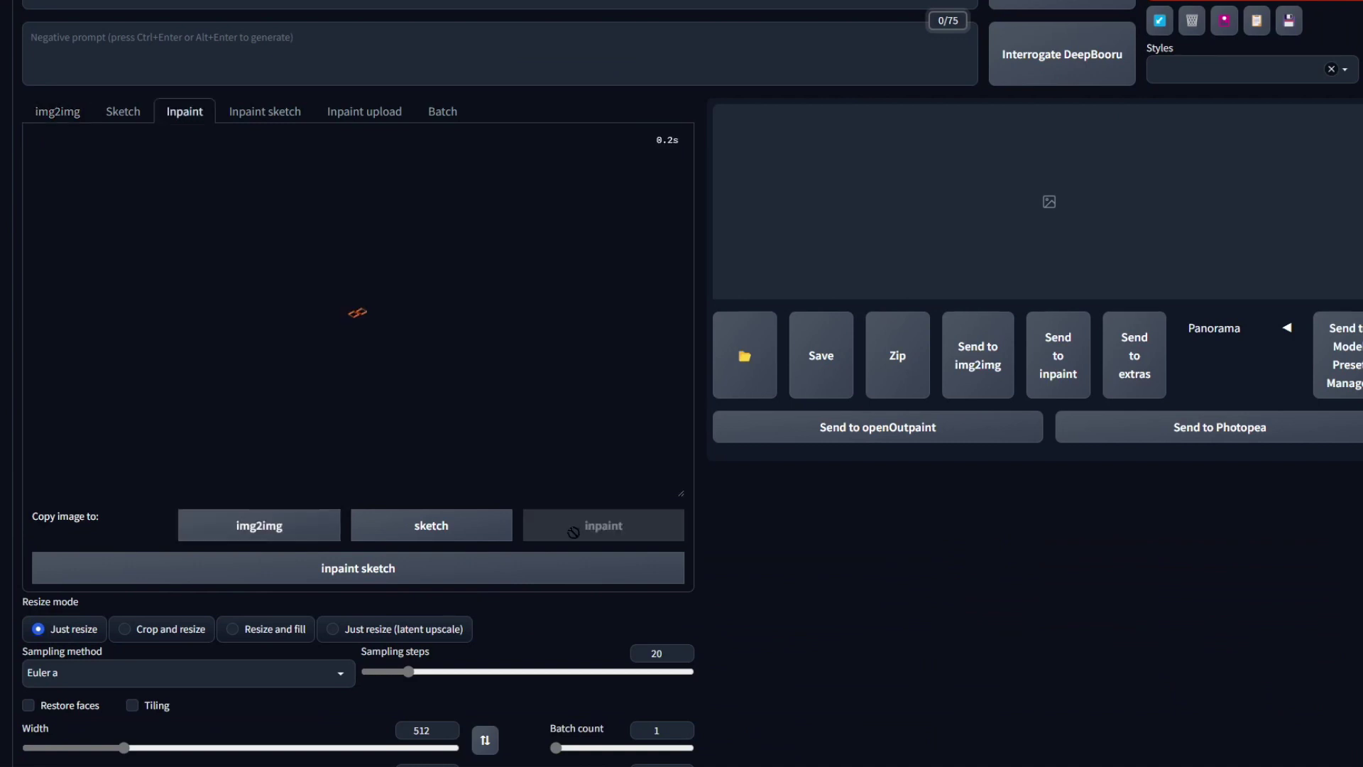
# Mask the white strip at the picture's left edge and generate the inpaint with masked content set to fill at 1024 by 512
pyautogui.moveTo(135, 479)
pyautogui.mouseDown()
pyautogui.moveTo(167, 139)
pyautogui.moveTo(46, 146)
pyautogui.moveTo(172, 146)
pyautogui.mouseUp()
pyautogui.scroll(-8, 172, 146)
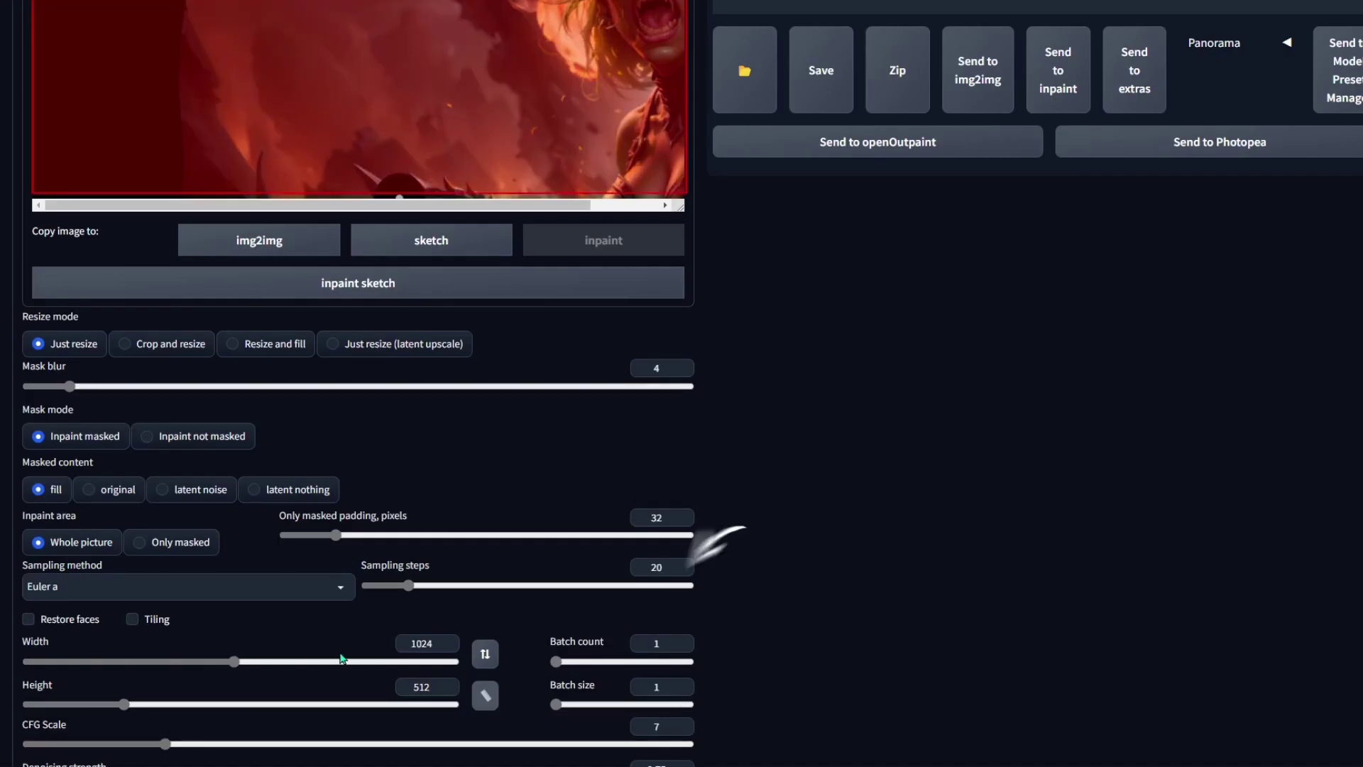
pyautogui.moveTo(220, 666)
pyautogui.mouseDown()
pyautogui.moveTo(191, 666)
pyautogui.moveTo(264, 675)
pyautogui.moveTo(219, 675)
pyautogui.mouseUp()
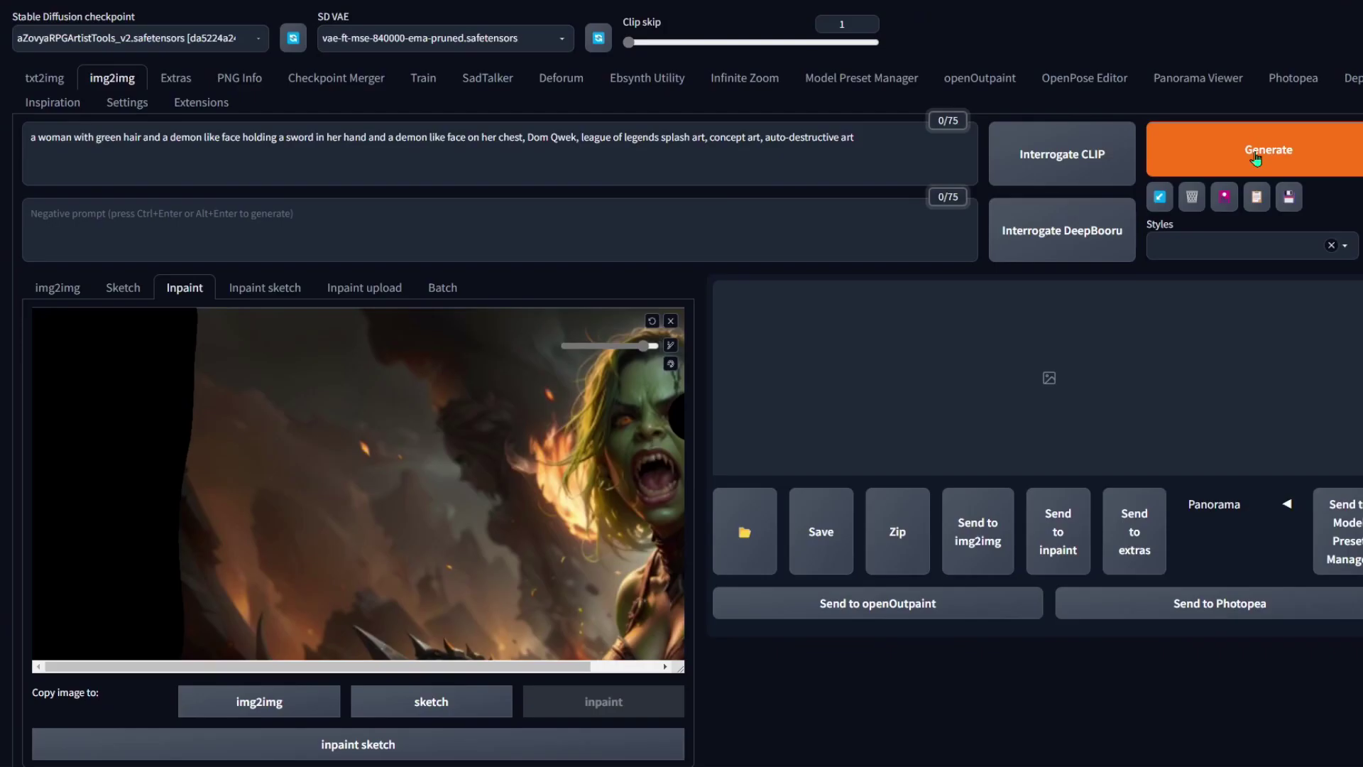
pyautogui.click(1256, 159)
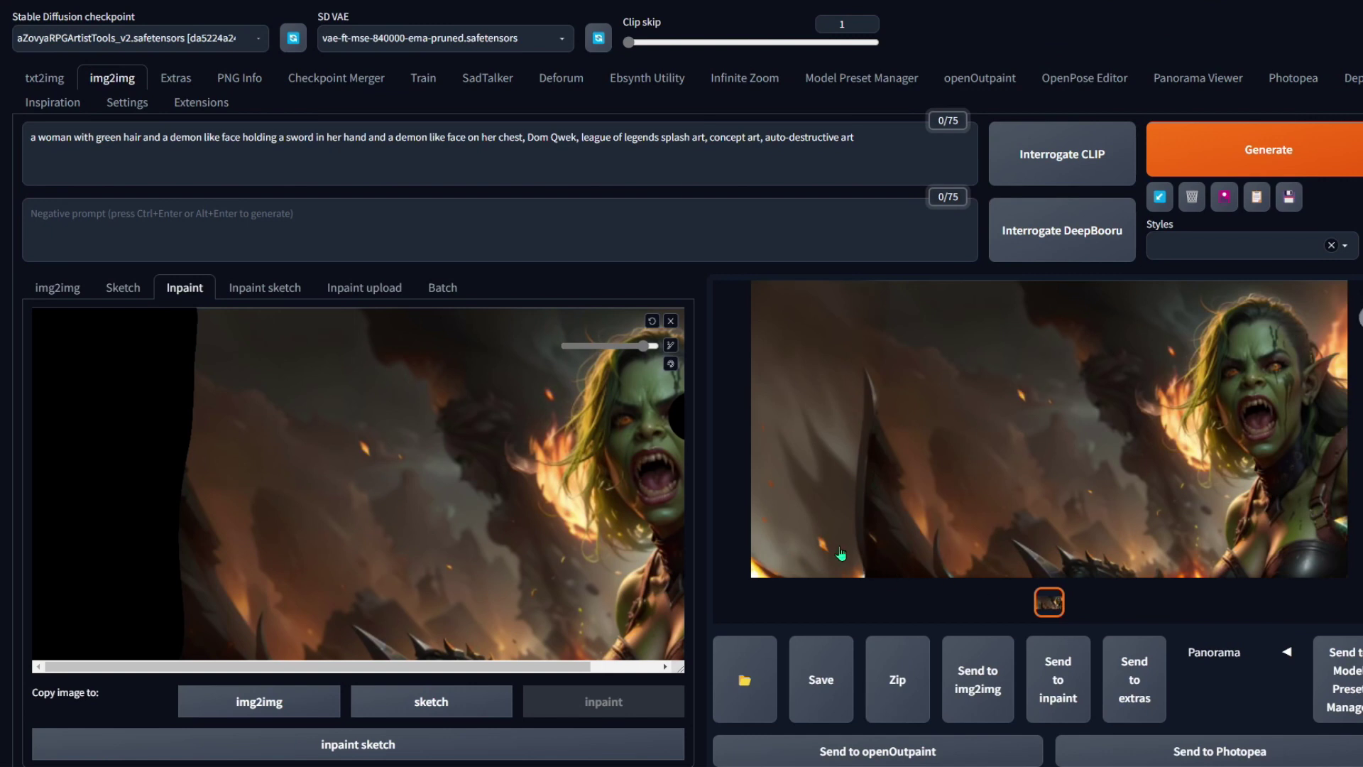
# Undo the mask strokes painted over the inpaint picture's white strip
pyautogui.click(652, 323)
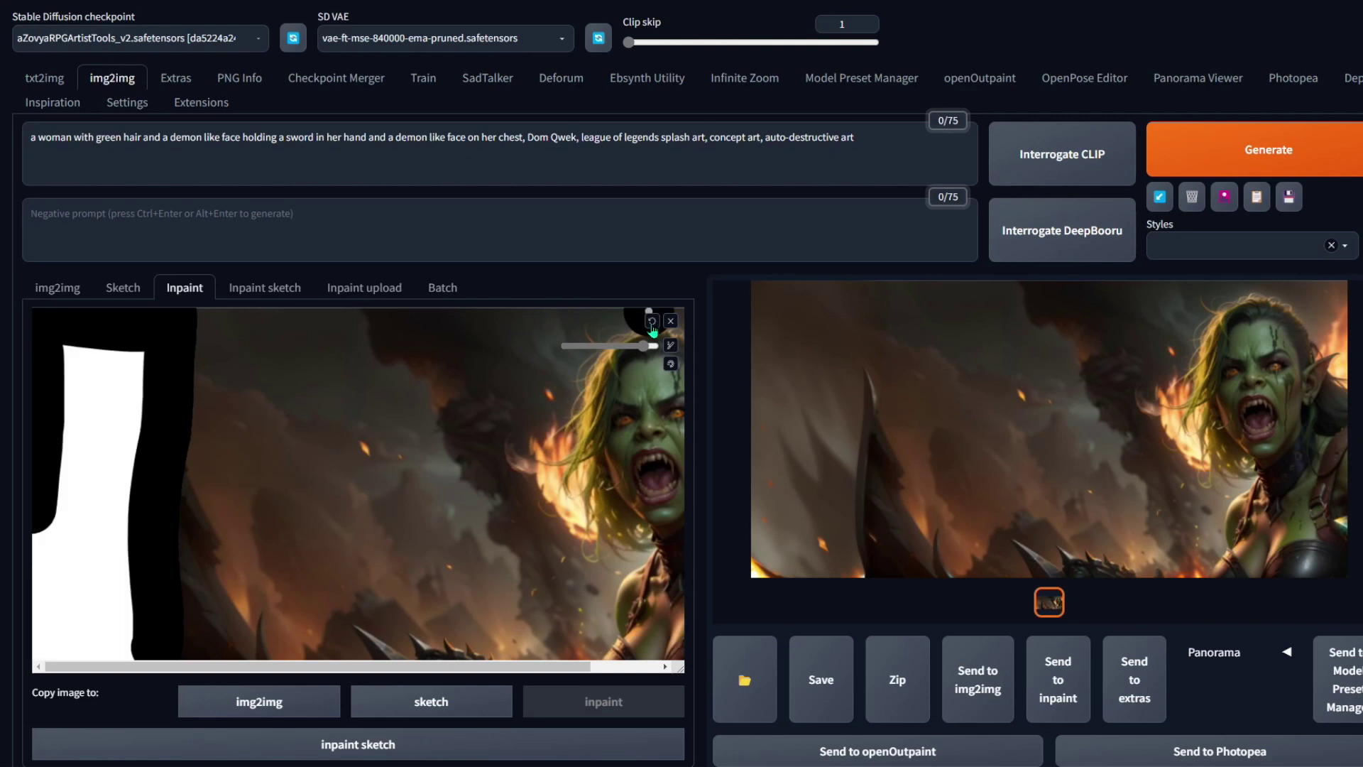
pyautogui.click(652, 323)
pyautogui.click(652, 324)
pyautogui.click(652, 323)
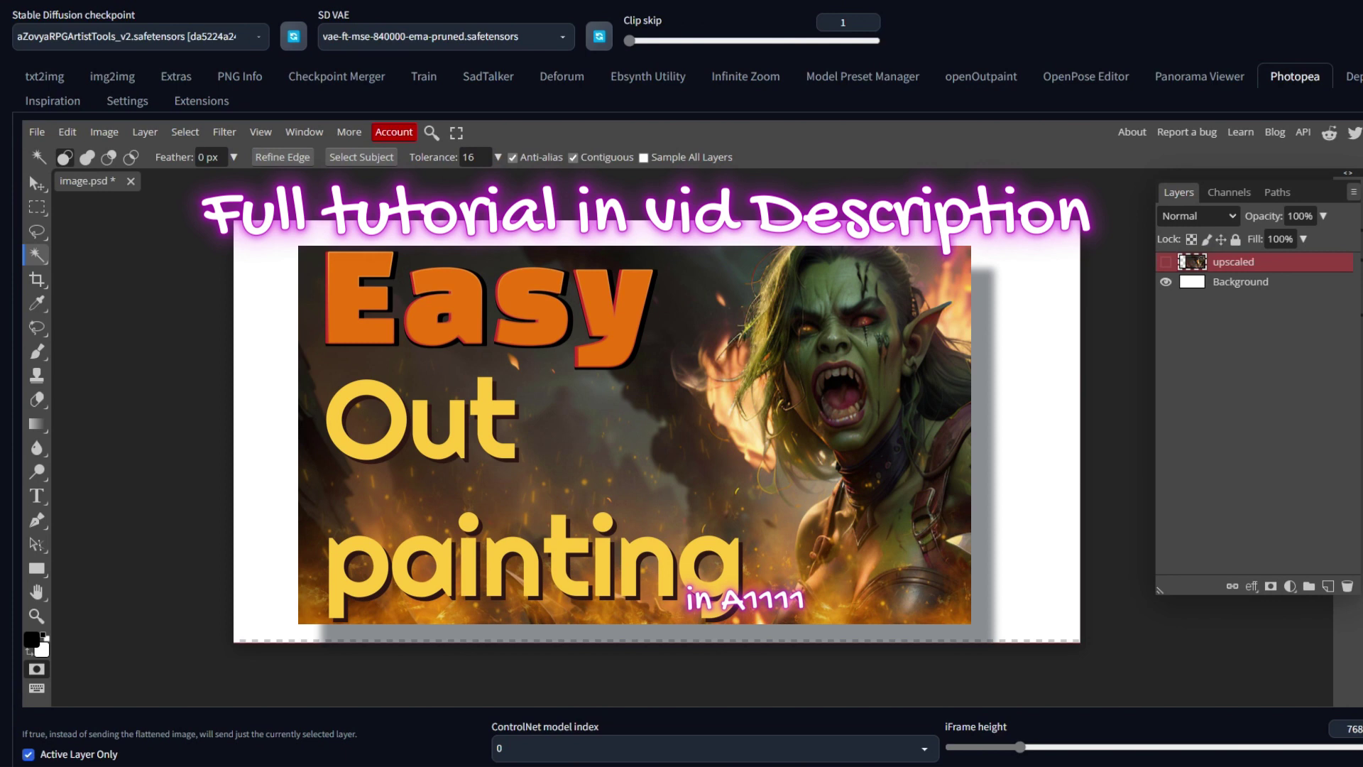
# Reload the WebUI page, discarding the unsaved changes in the embedded editor
pyautogui.press('F5')
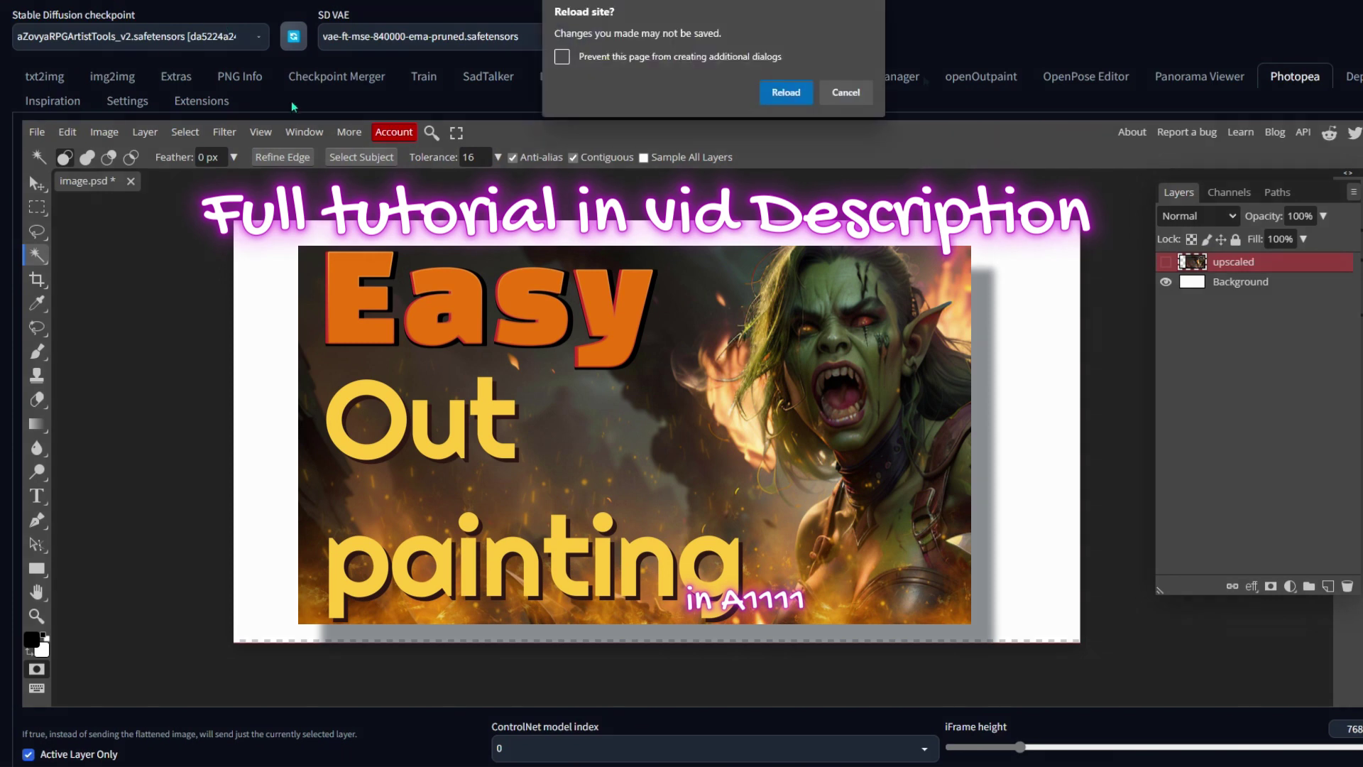
pyautogui.click(810, 96)
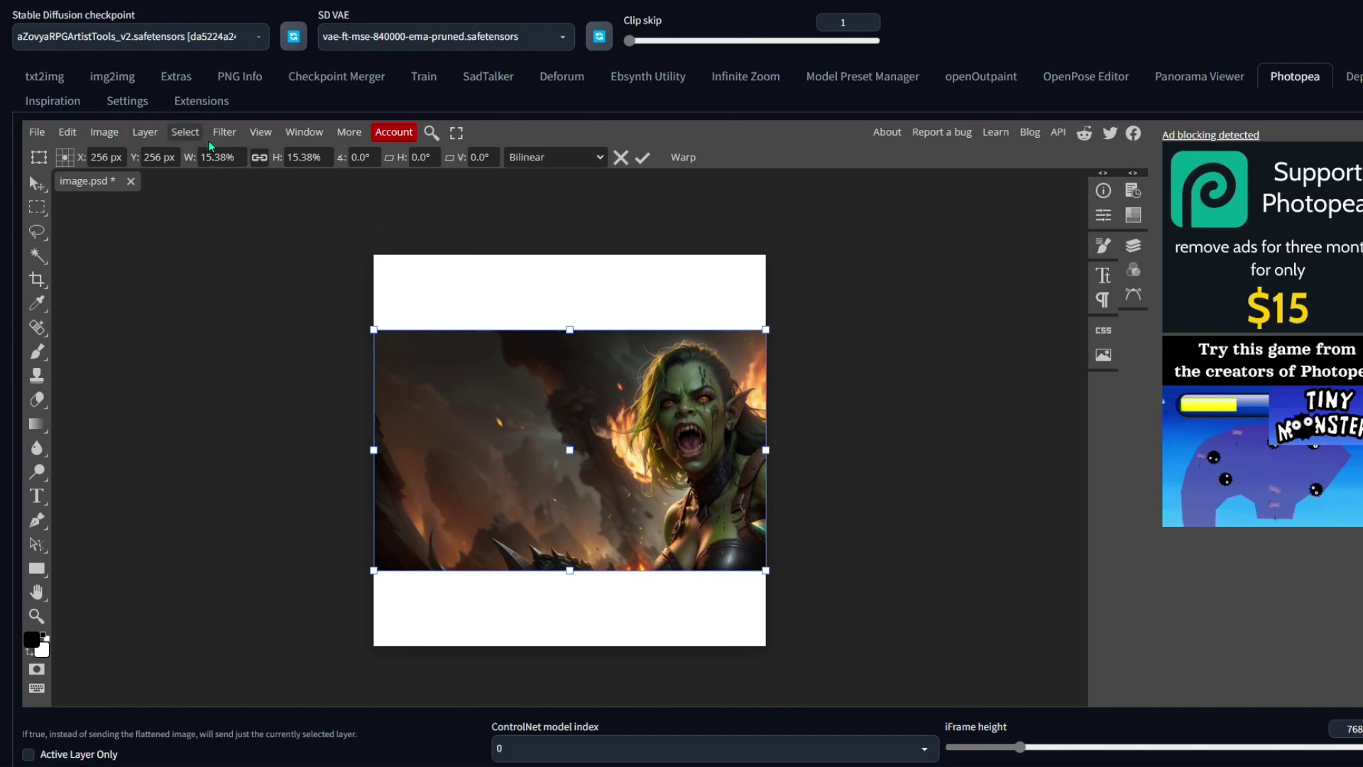
# Start a Magic Cut on the picture layer and mark the orc's face, neck and chest as areas to keep
pyautogui.click(184, 133)
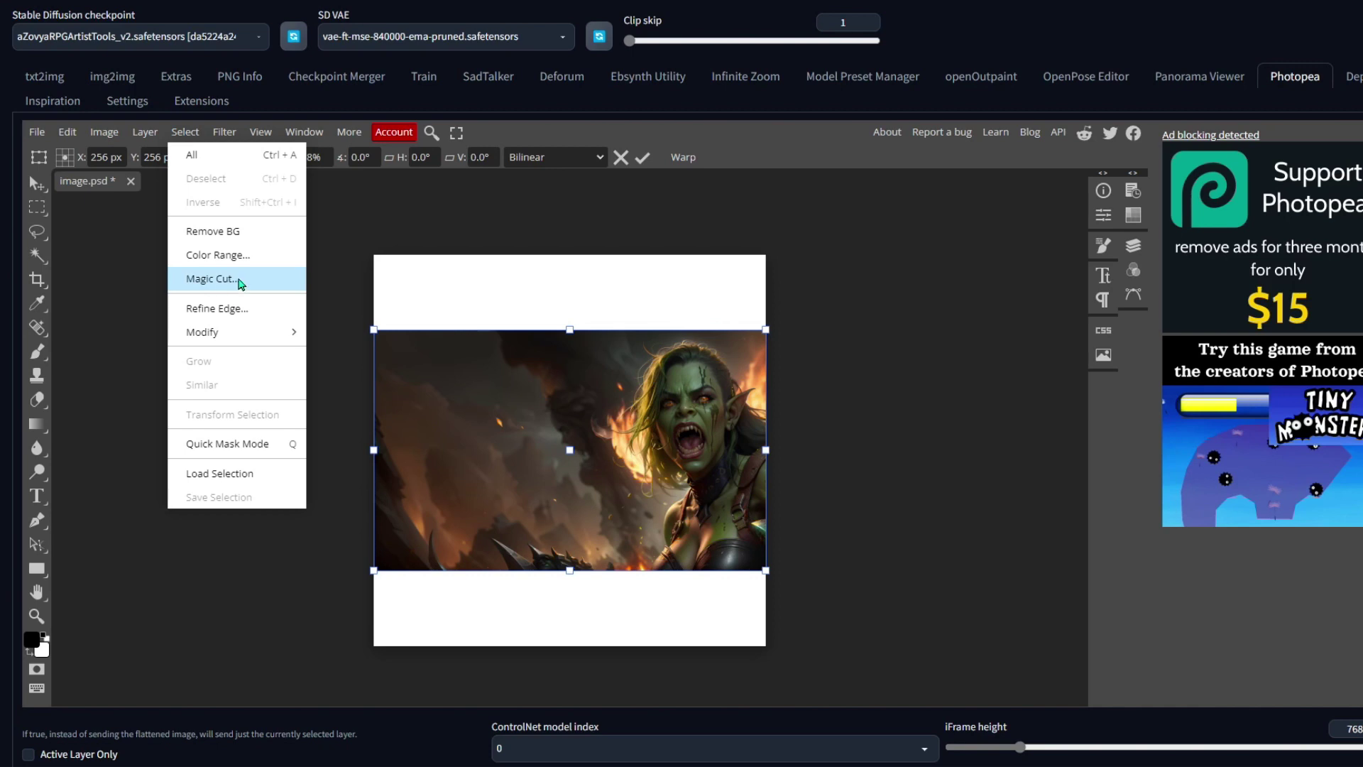
pyautogui.click(227, 288)
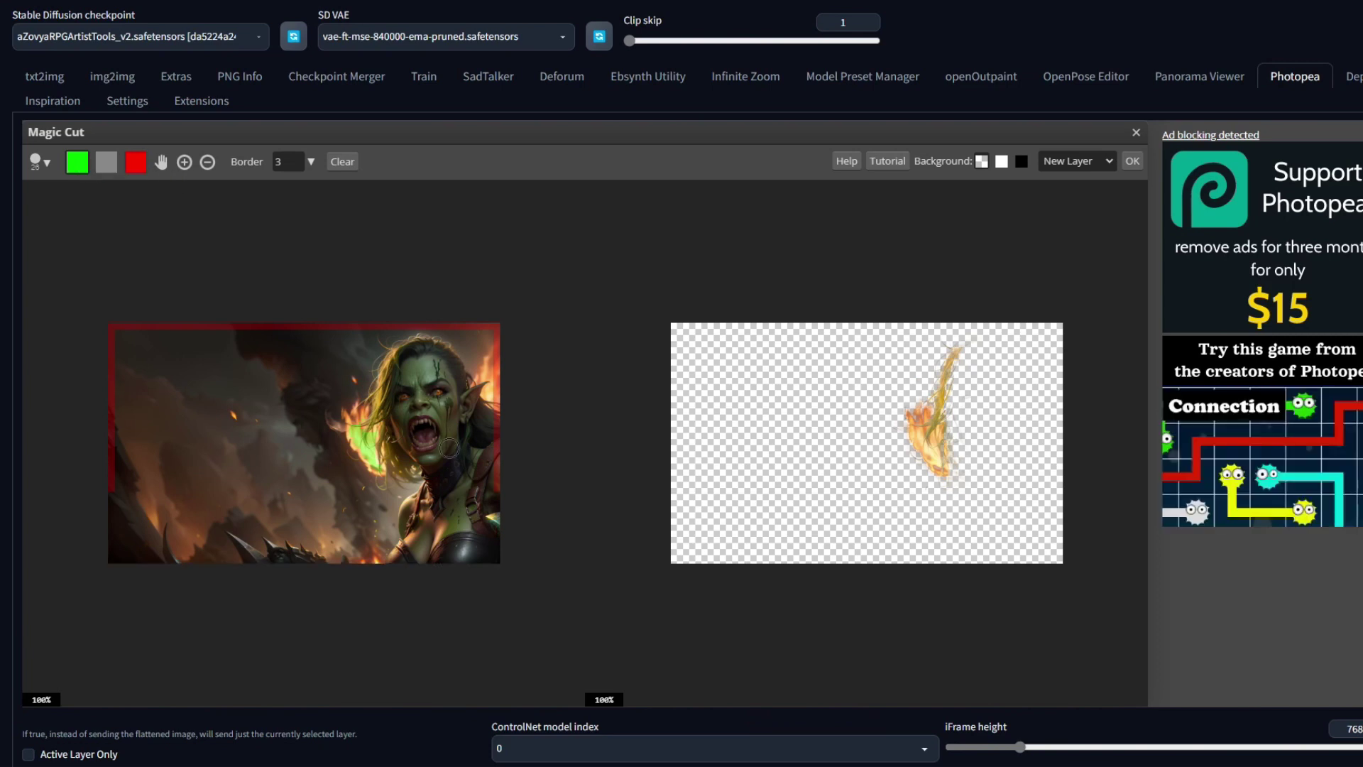
pyautogui.moveTo(418, 374)
pyautogui.mouseDown()
pyautogui.moveTo(446, 482)
pyautogui.moveTo(418, 543)
pyautogui.mouseUp()
pyautogui.moveTo(497, 522)
pyautogui.mouseDown()
pyautogui.moveTo(453, 546)
pyautogui.moveTo(481, 496)
pyautogui.mouseUp()
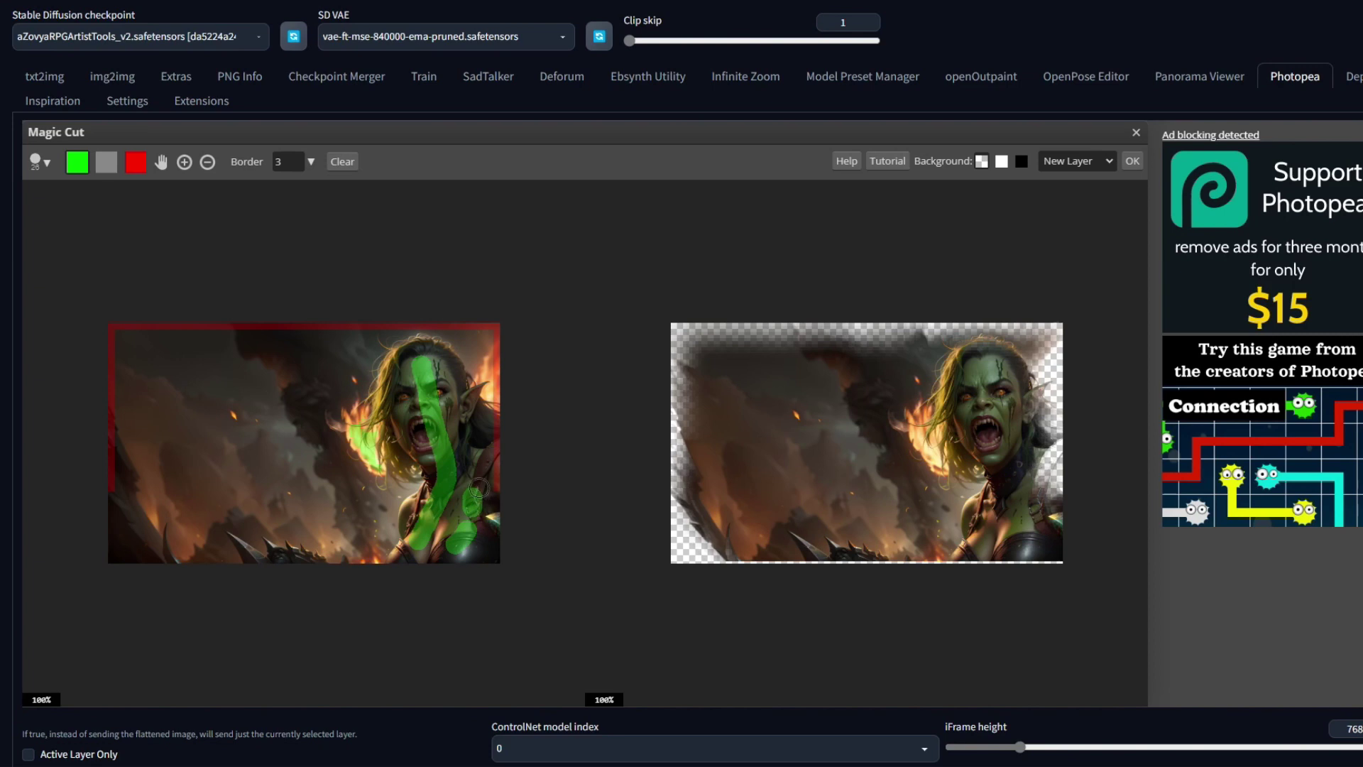
# Mark the smoky background for removal and the rest of the orc for keeping, and output the cut-out as a new layer
pyautogui.click(135, 162)
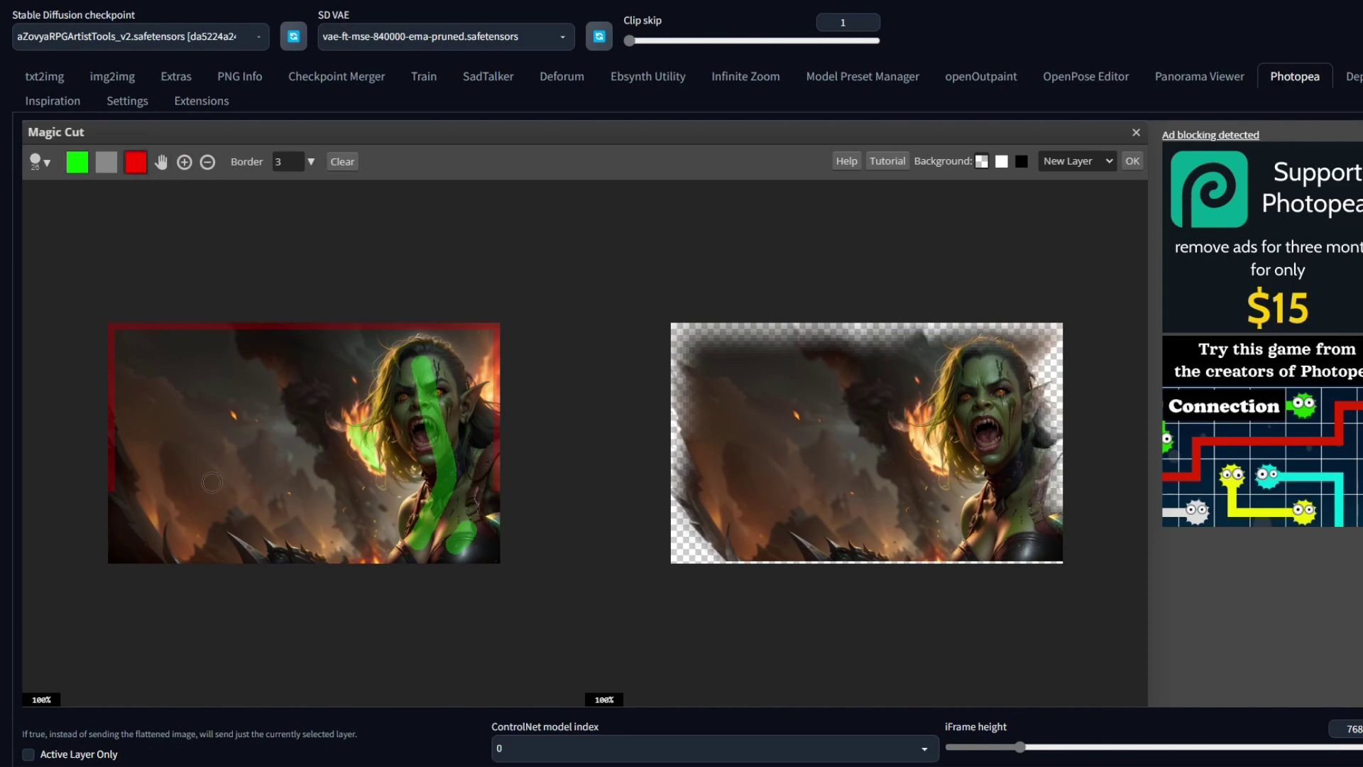
pyautogui.click(242, 434)
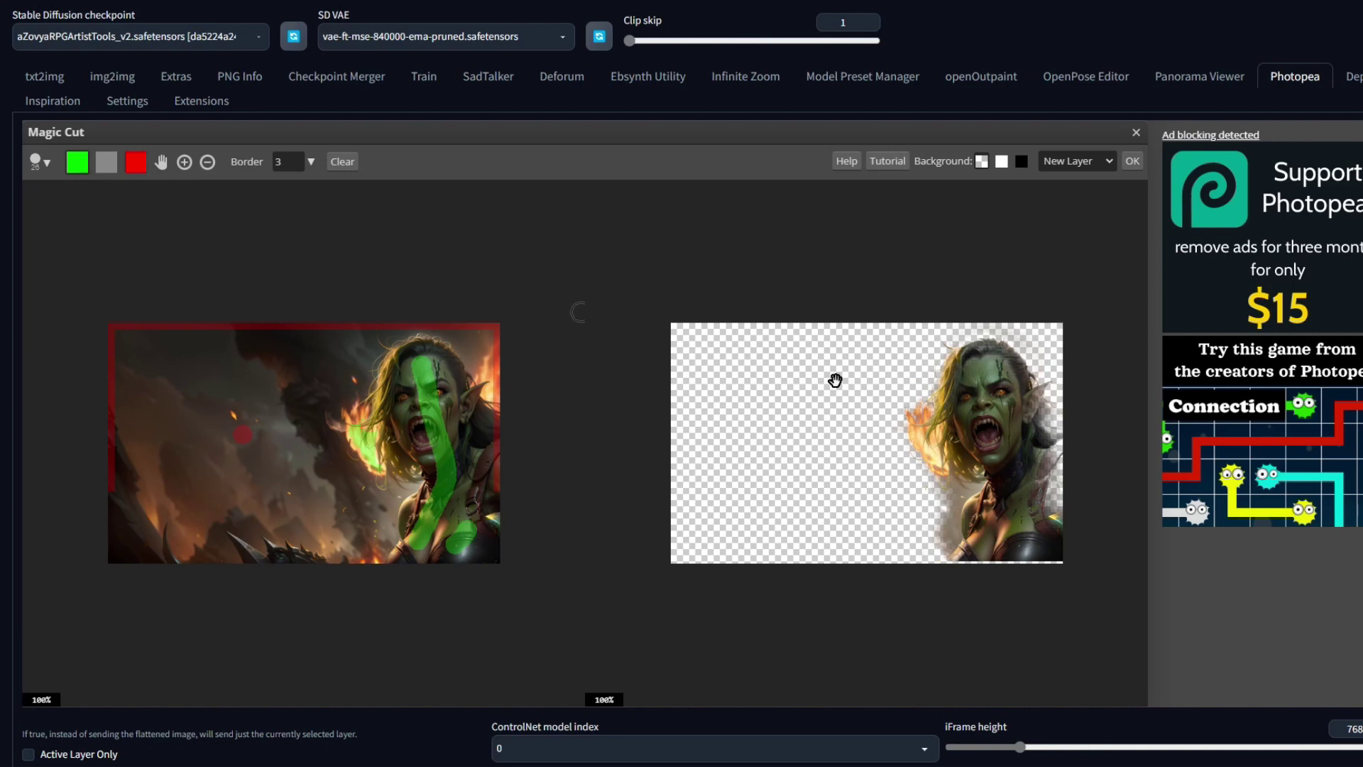
pyautogui.moveTo(460, 380)
pyautogui.mouseDown()
pyautogui.moveTo(479, 408)
pyautogui.moveTo(468, 435)
pyautogui.mouseUp()
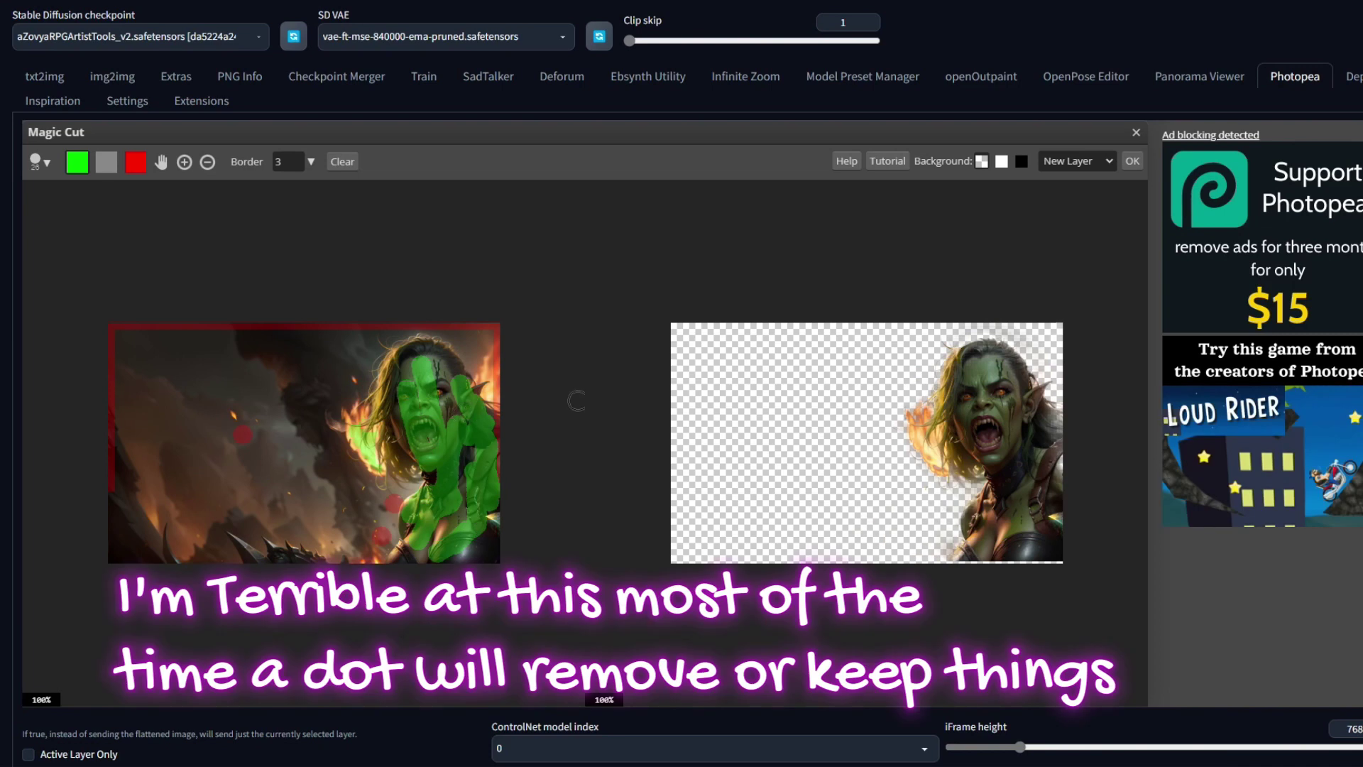
pyautogui.click(1133, 161)
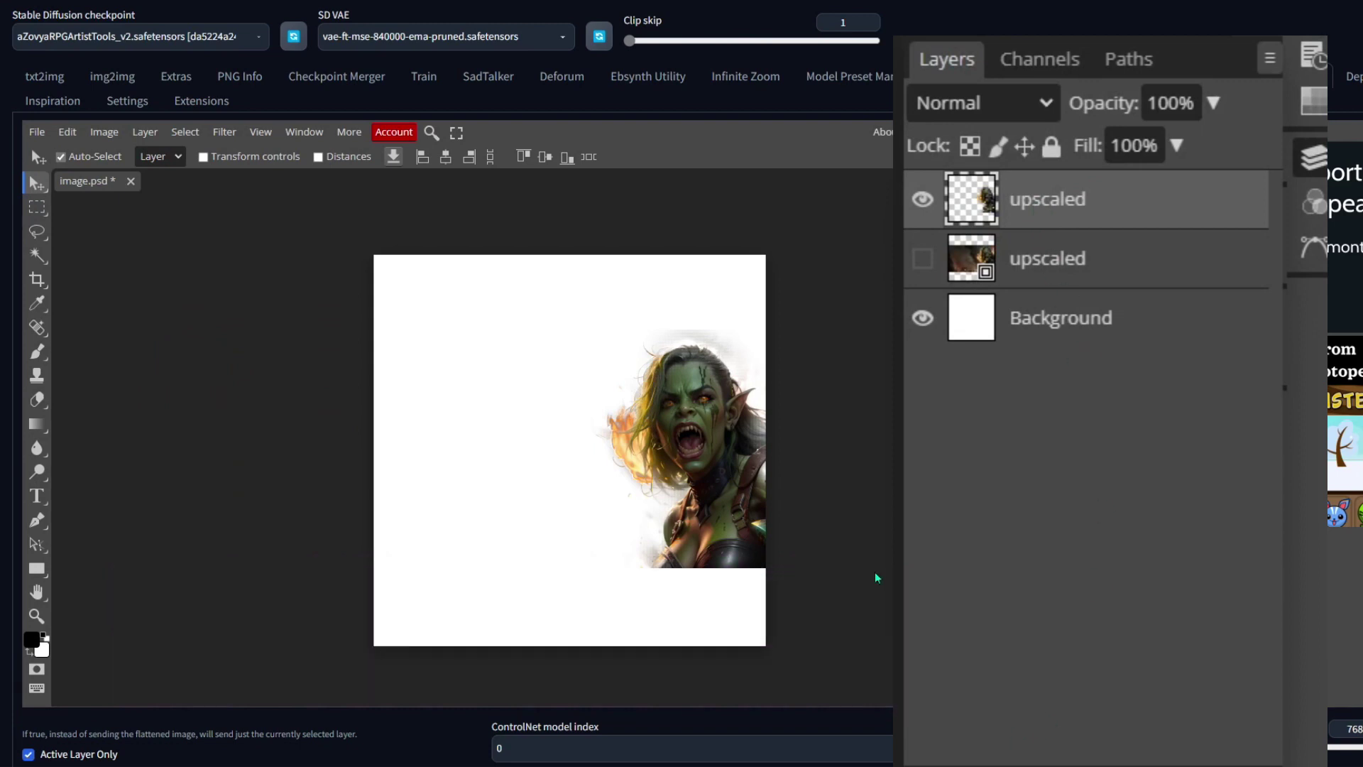
pyautogui.scroll(-3, 76, 595)
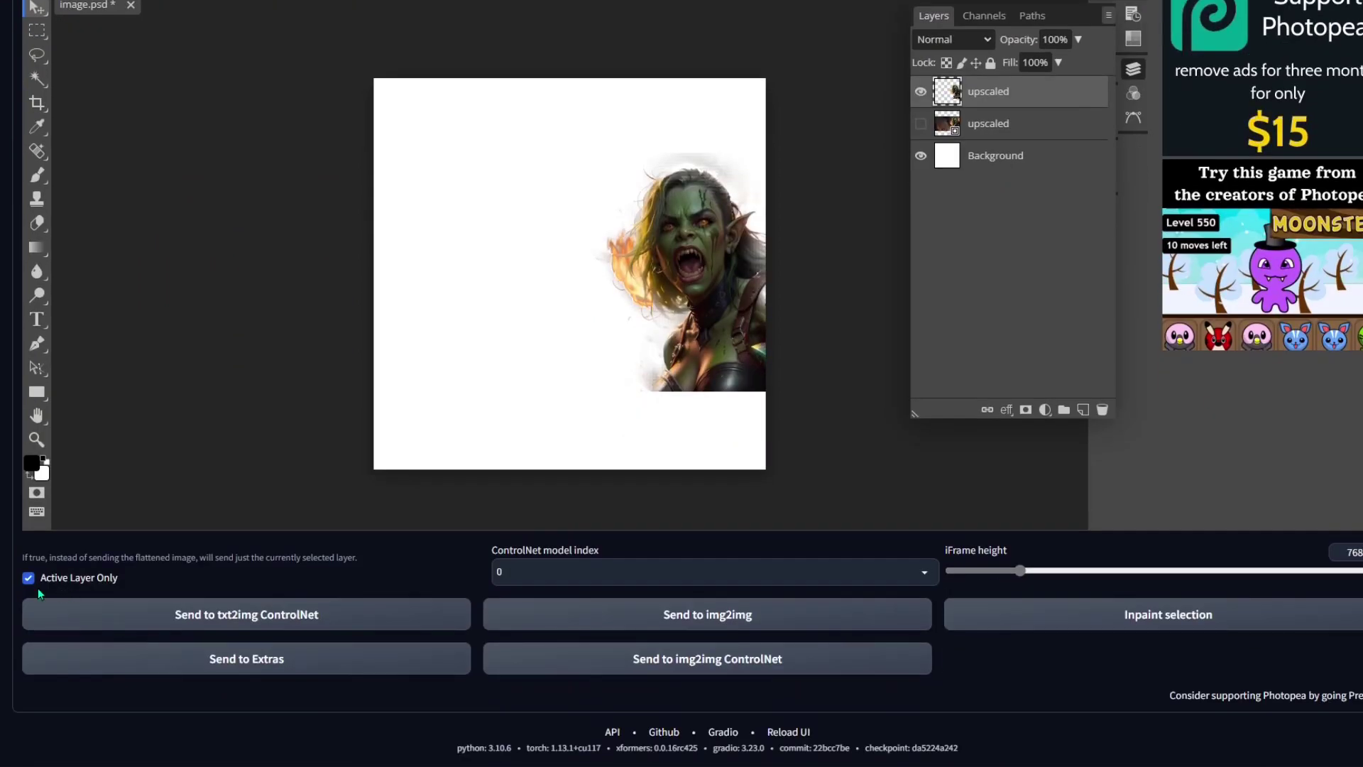